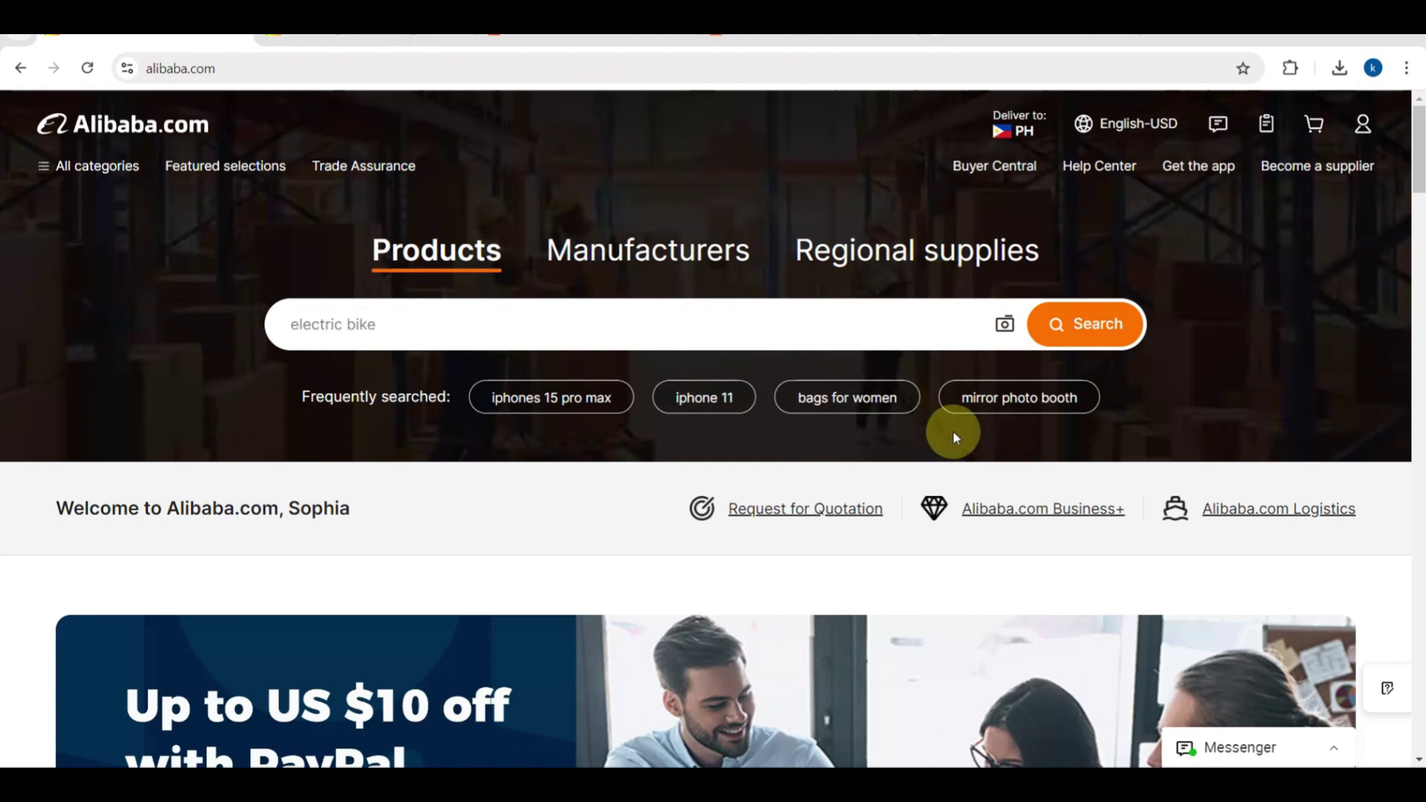
Look over the Alibaba home page and the Seller Centre dashboard of Shopee.
scroll(631, 375, down, 5)
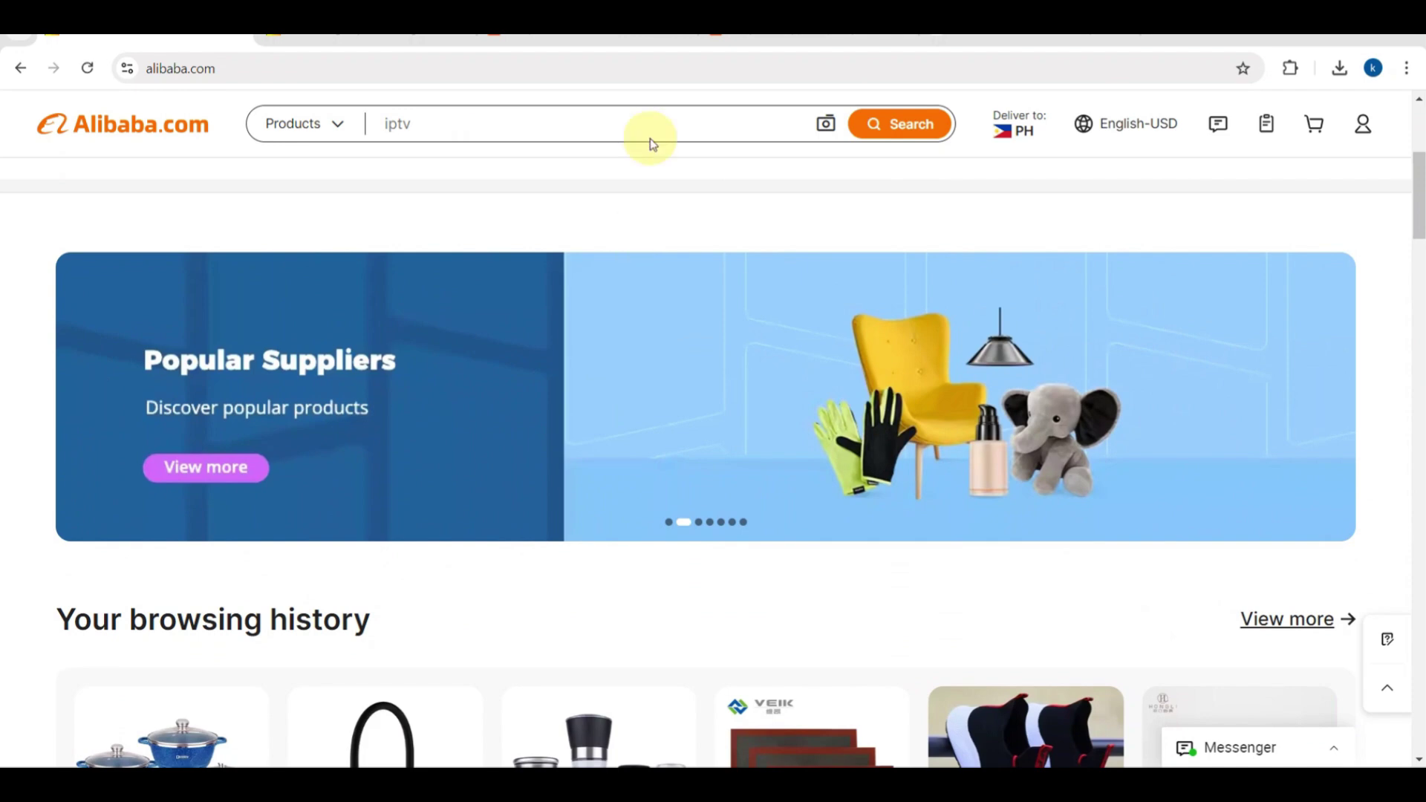
click(709, 34)
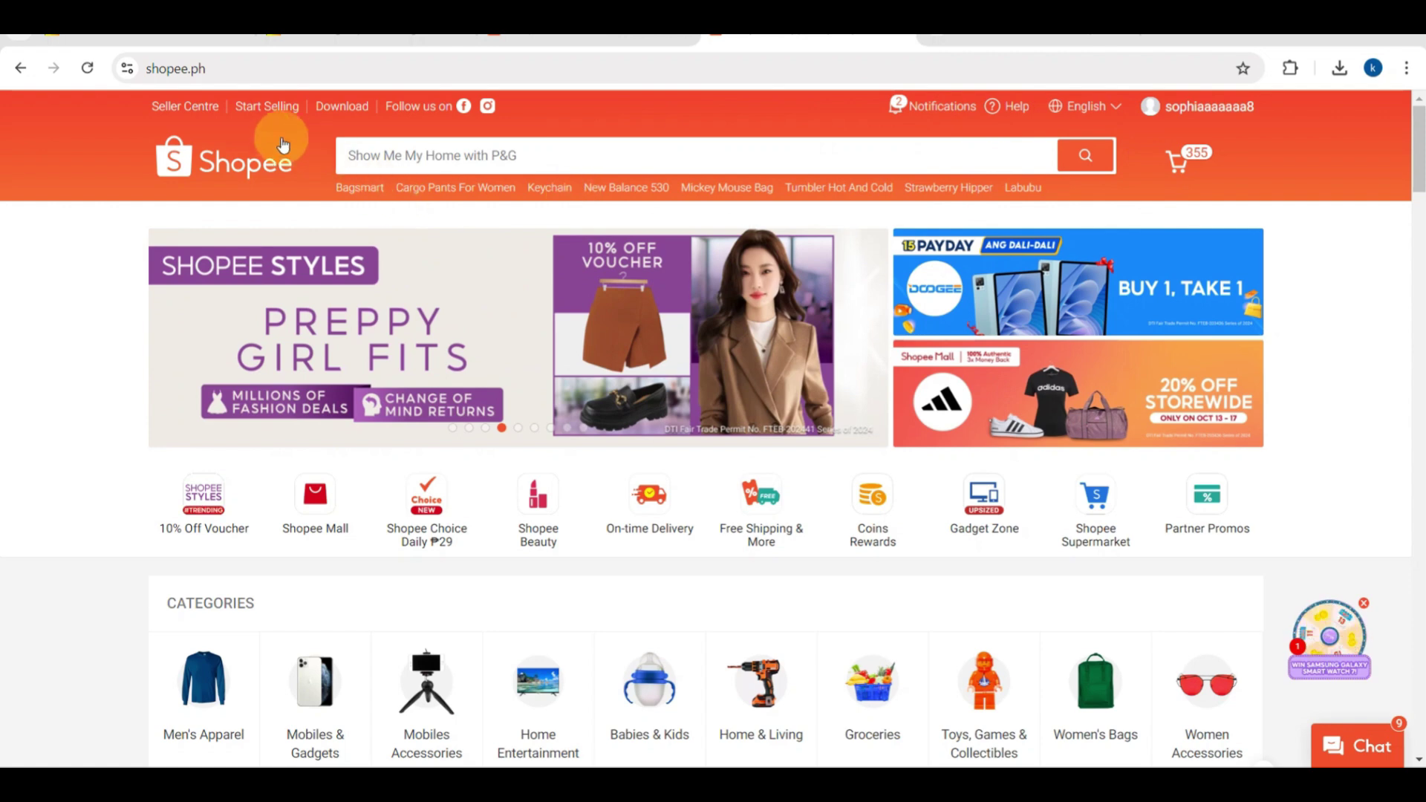
click(181, 107)
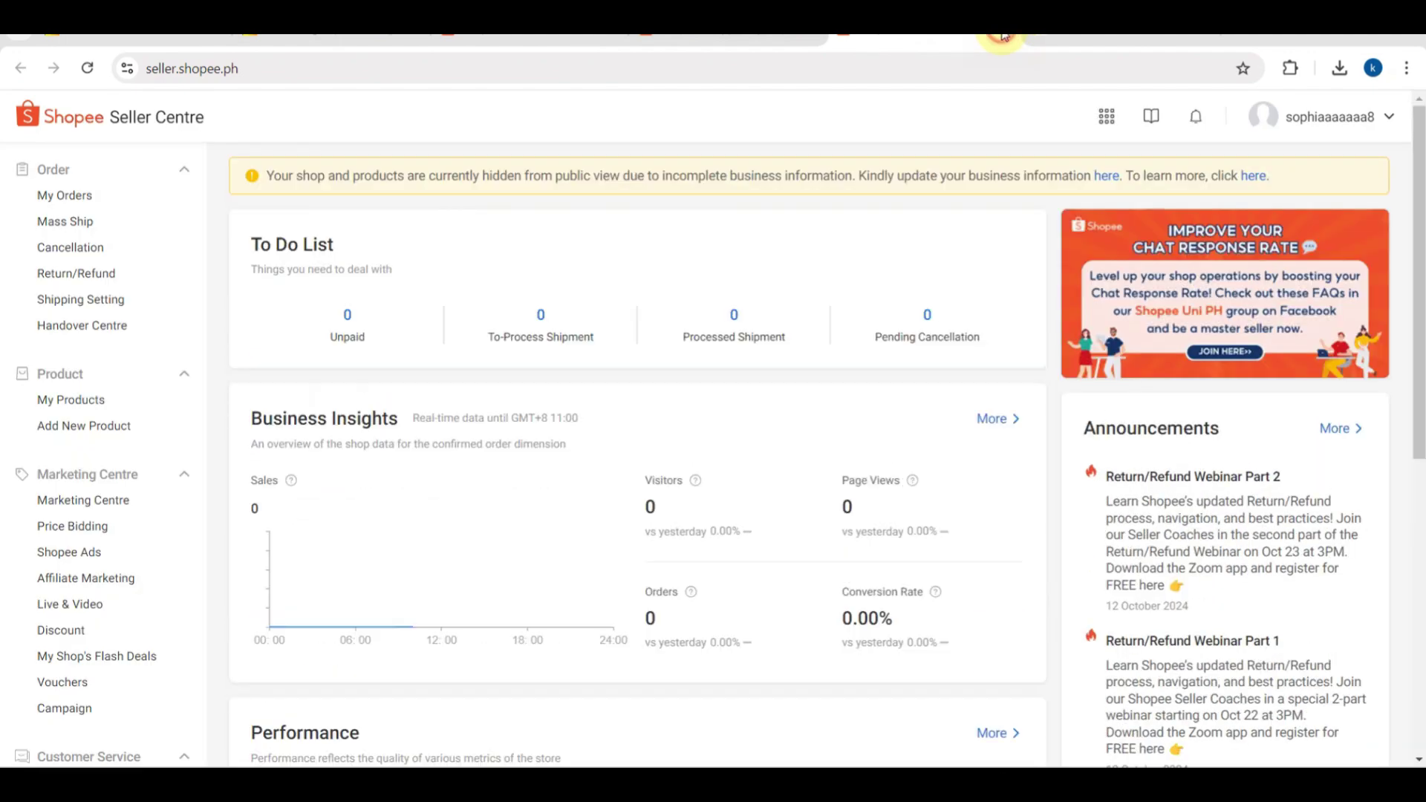
click(1016, 35)
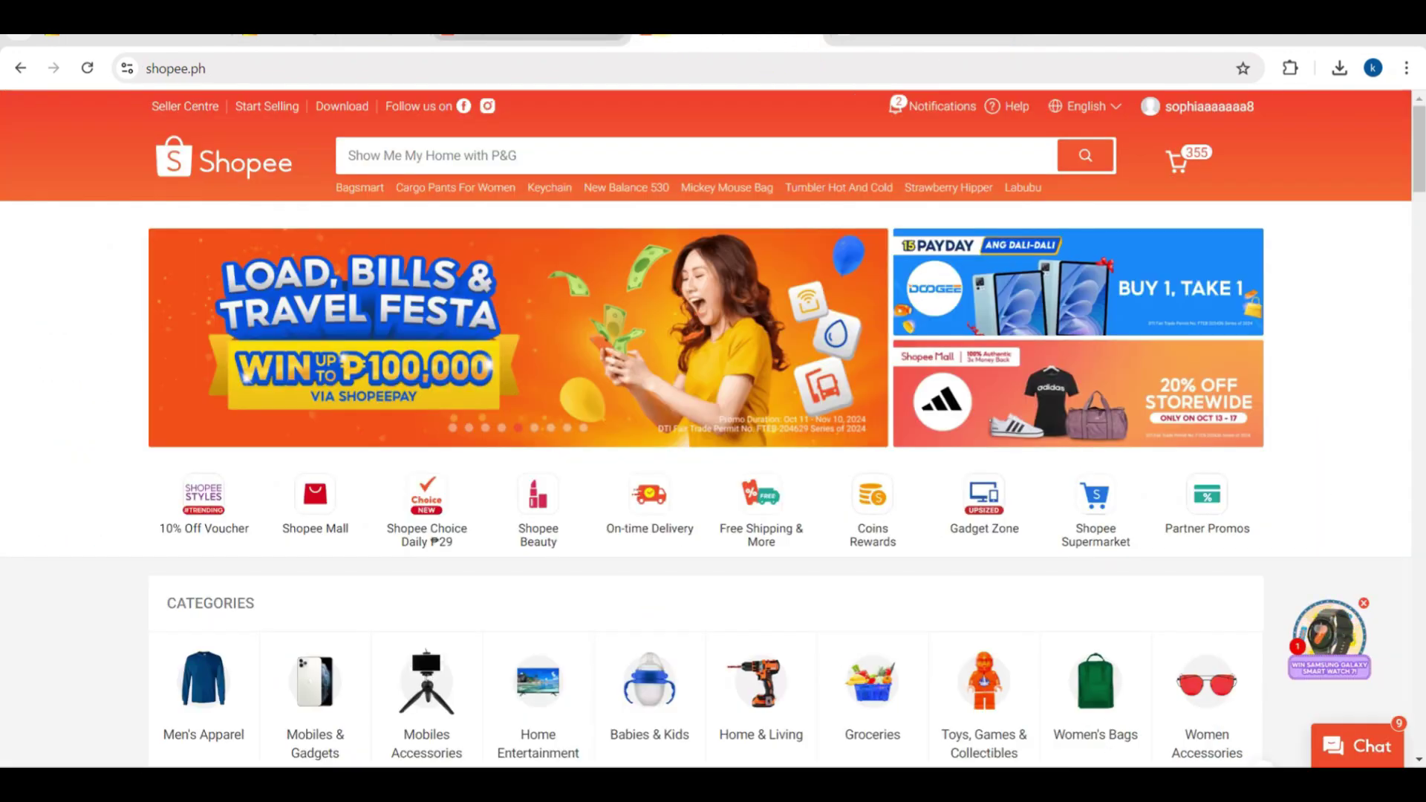
Return to the submitted Shopee seller registration, review its three stages and proceed to adding the first product.
click(590, 35)
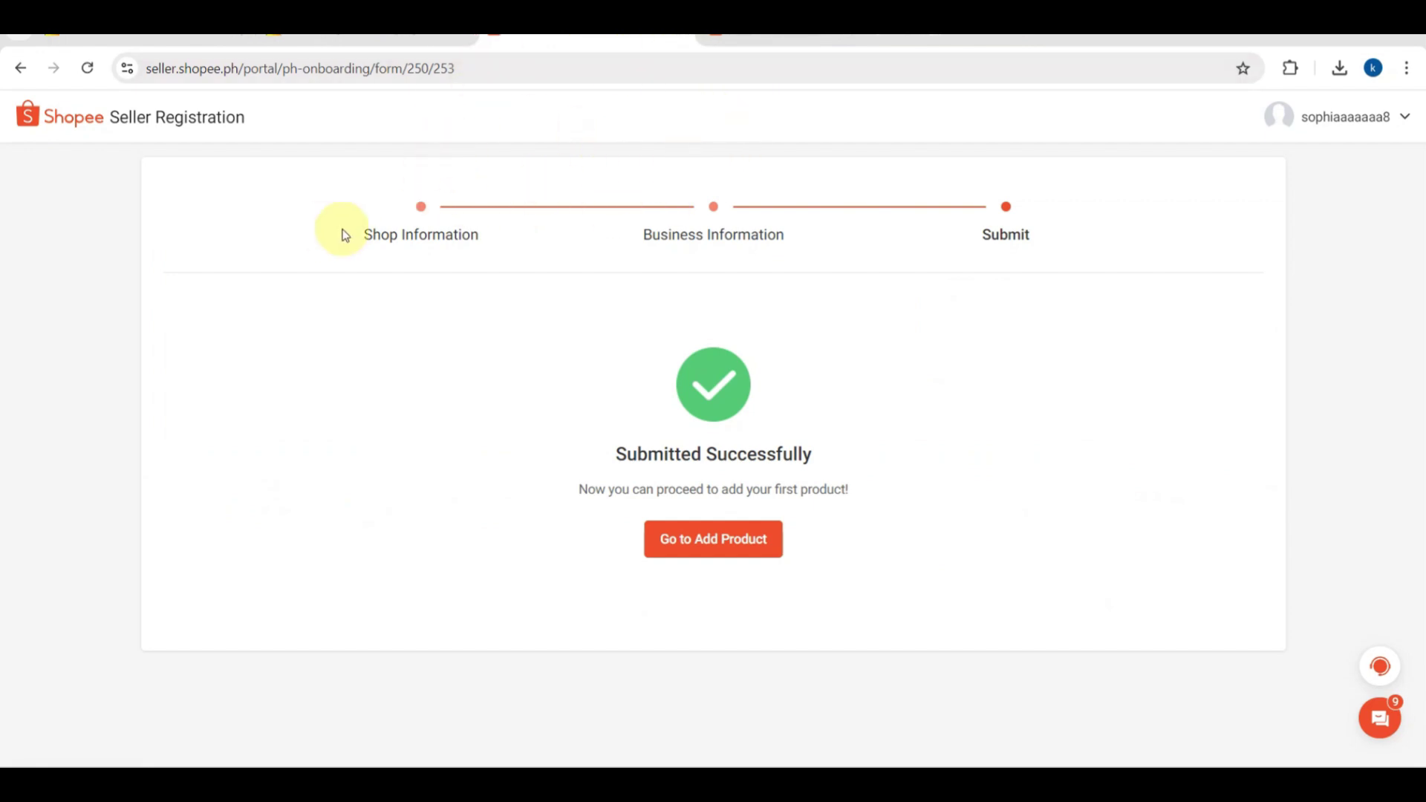
scroll(409, 220, up, 5)
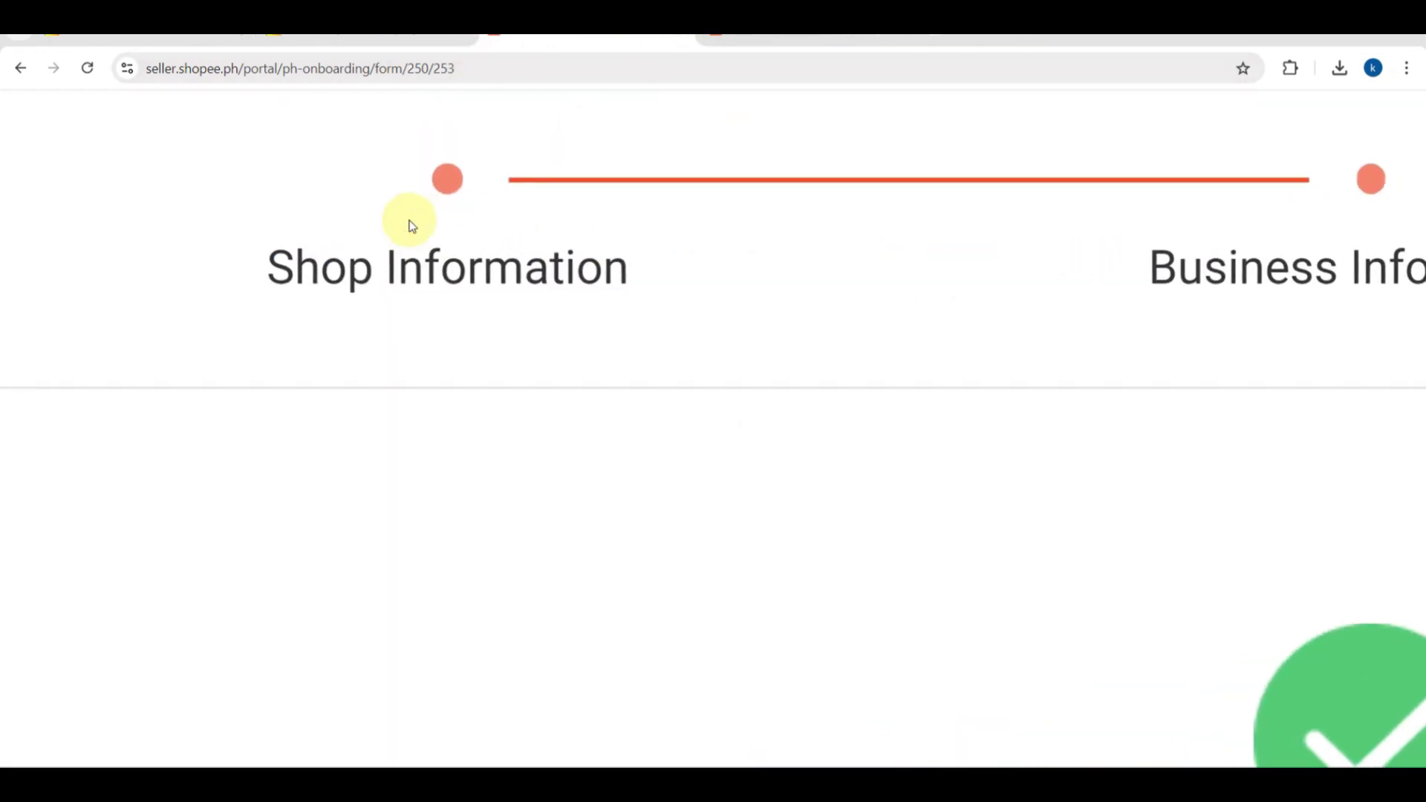
scroll(883, 212, right, 10)
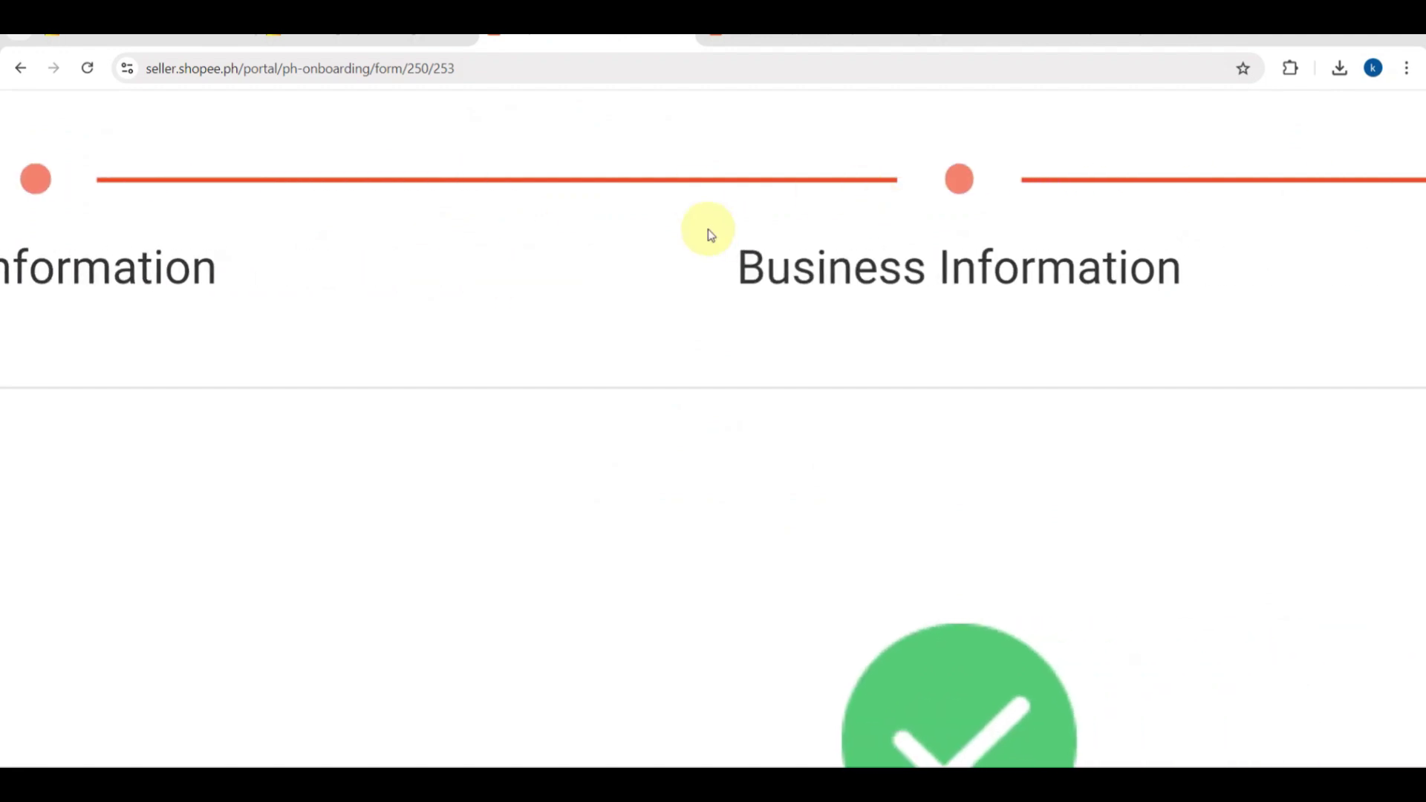
scroll(973, 229, right, 5)
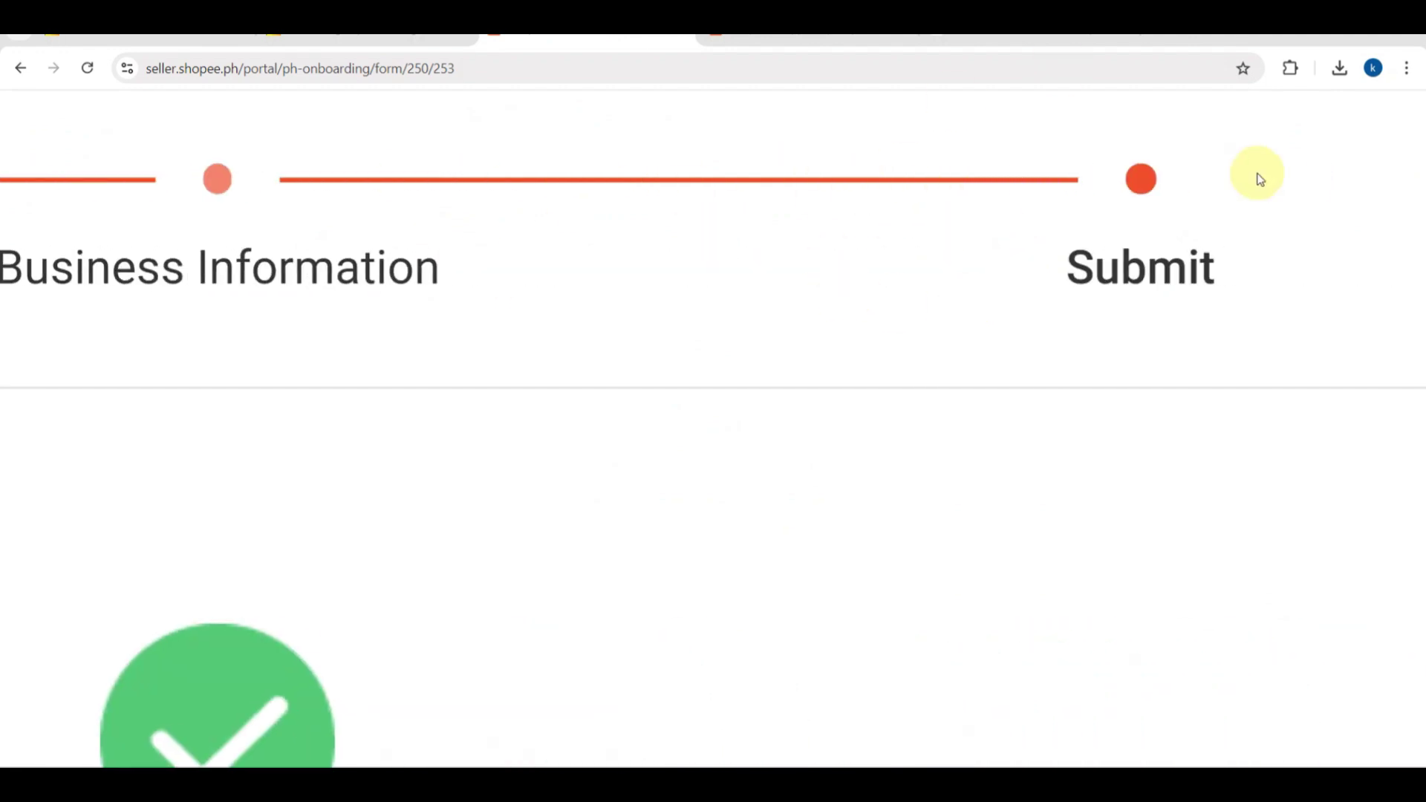
scroll(1040, 309, down, 5)
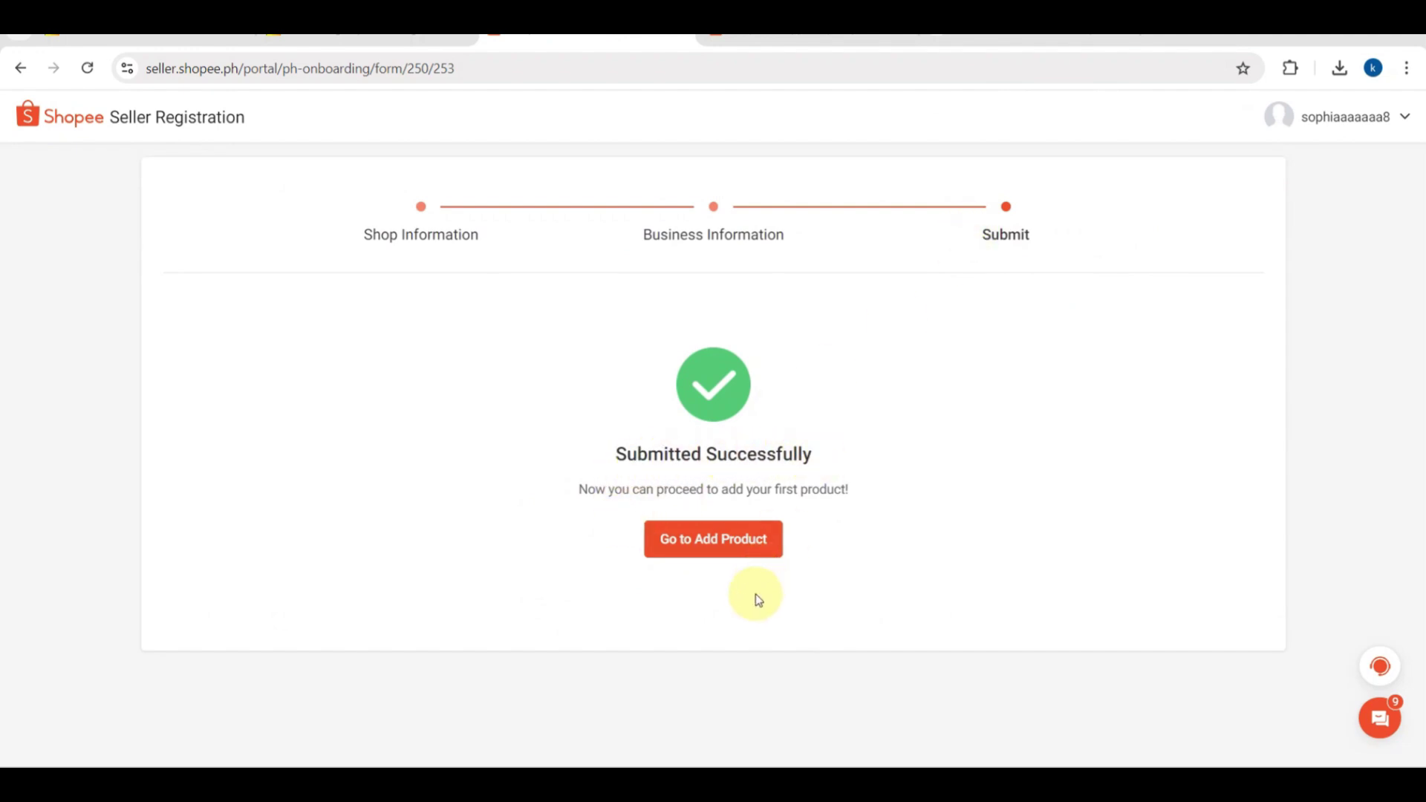
scroll(756, 595, up, 5)
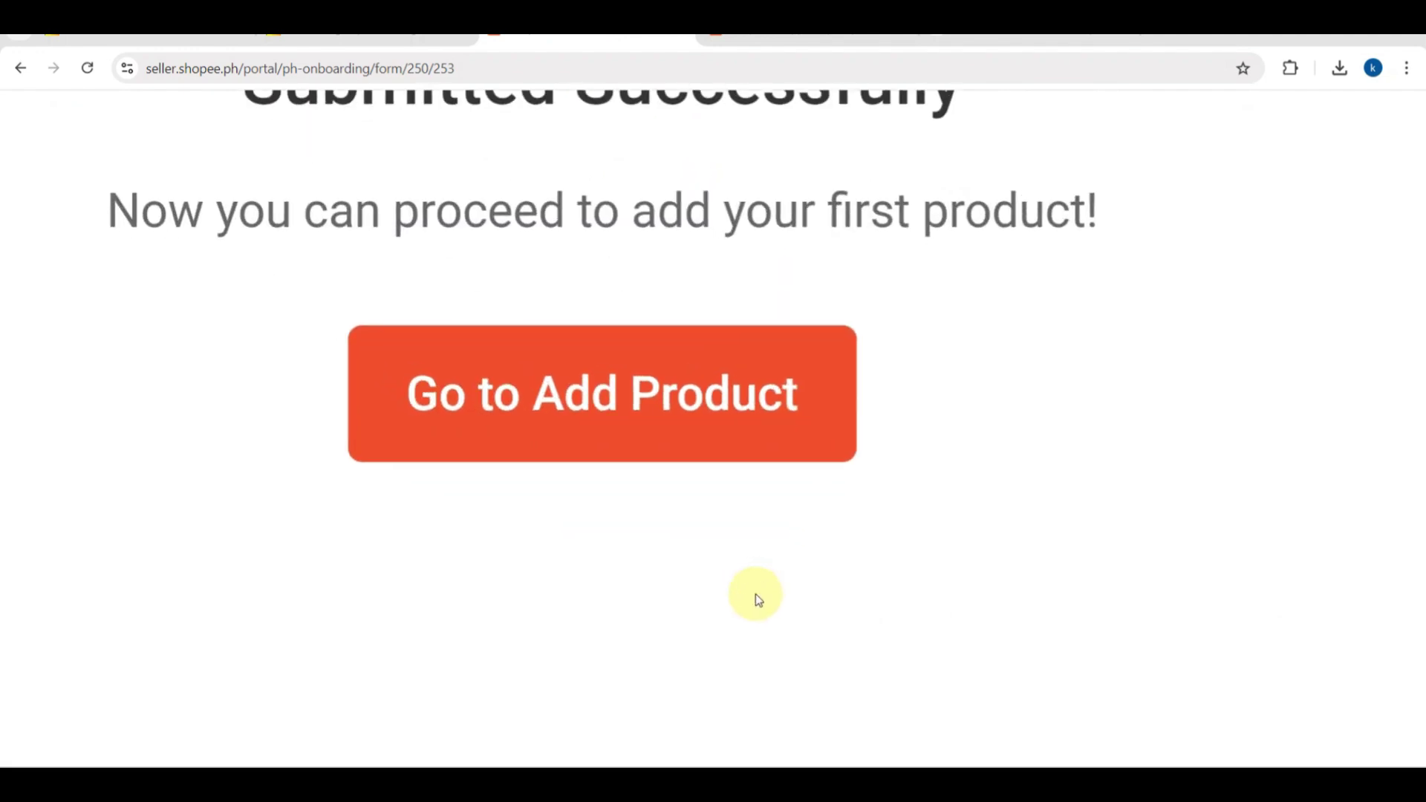
click(488, 413)
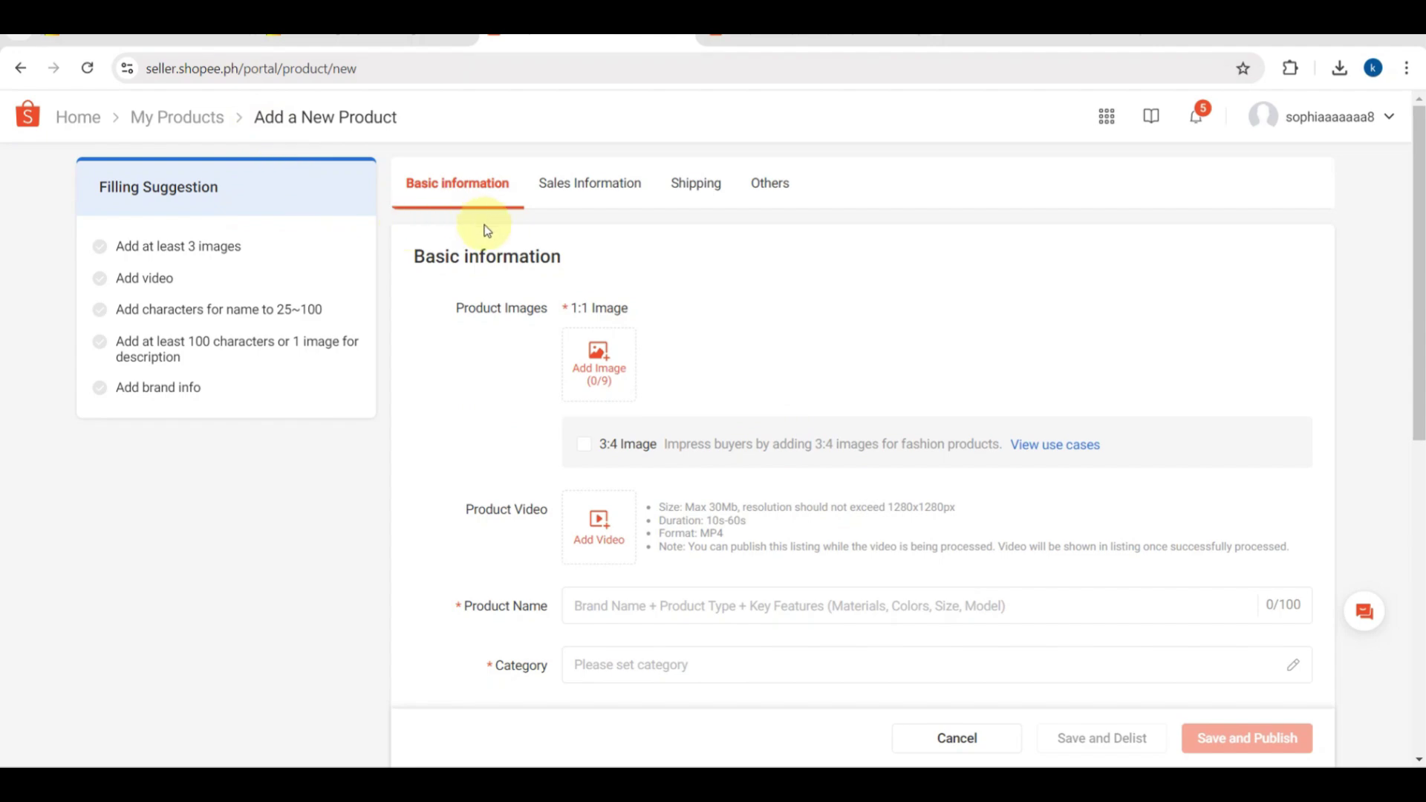
Switch to the Alibaba page of the 12pcs cooking pot set and look through its product video and color photos.
click(59, 29)
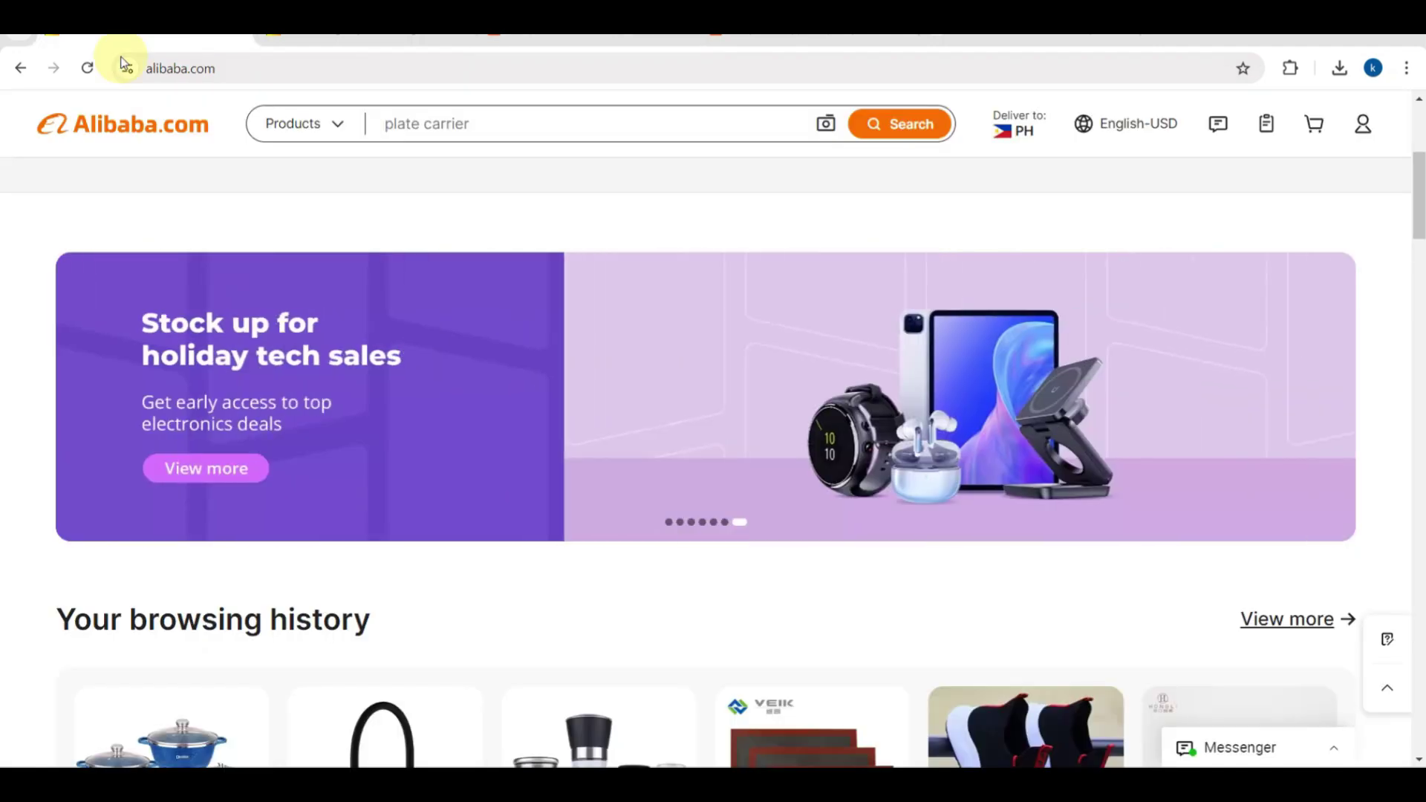
click(586, 37)
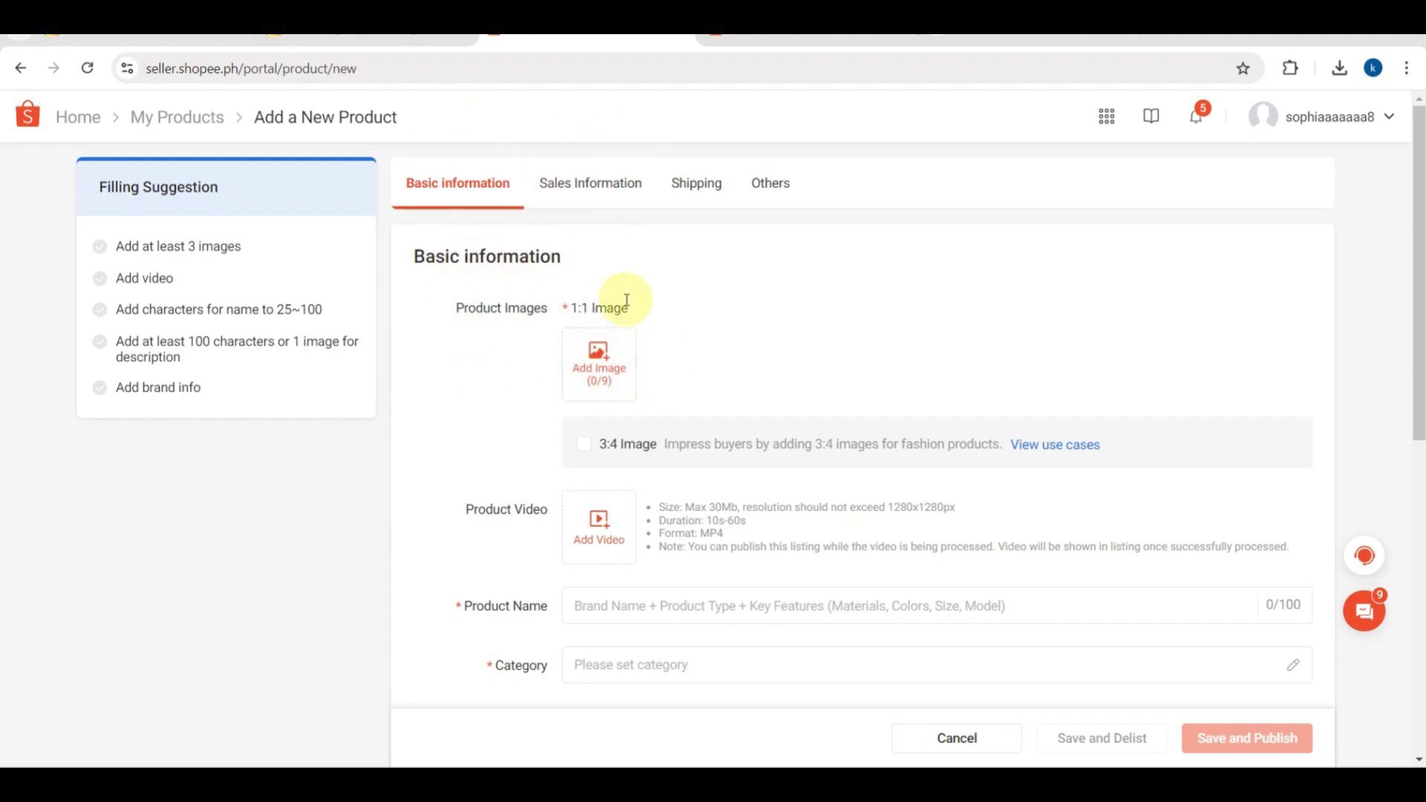
click(369, 36)
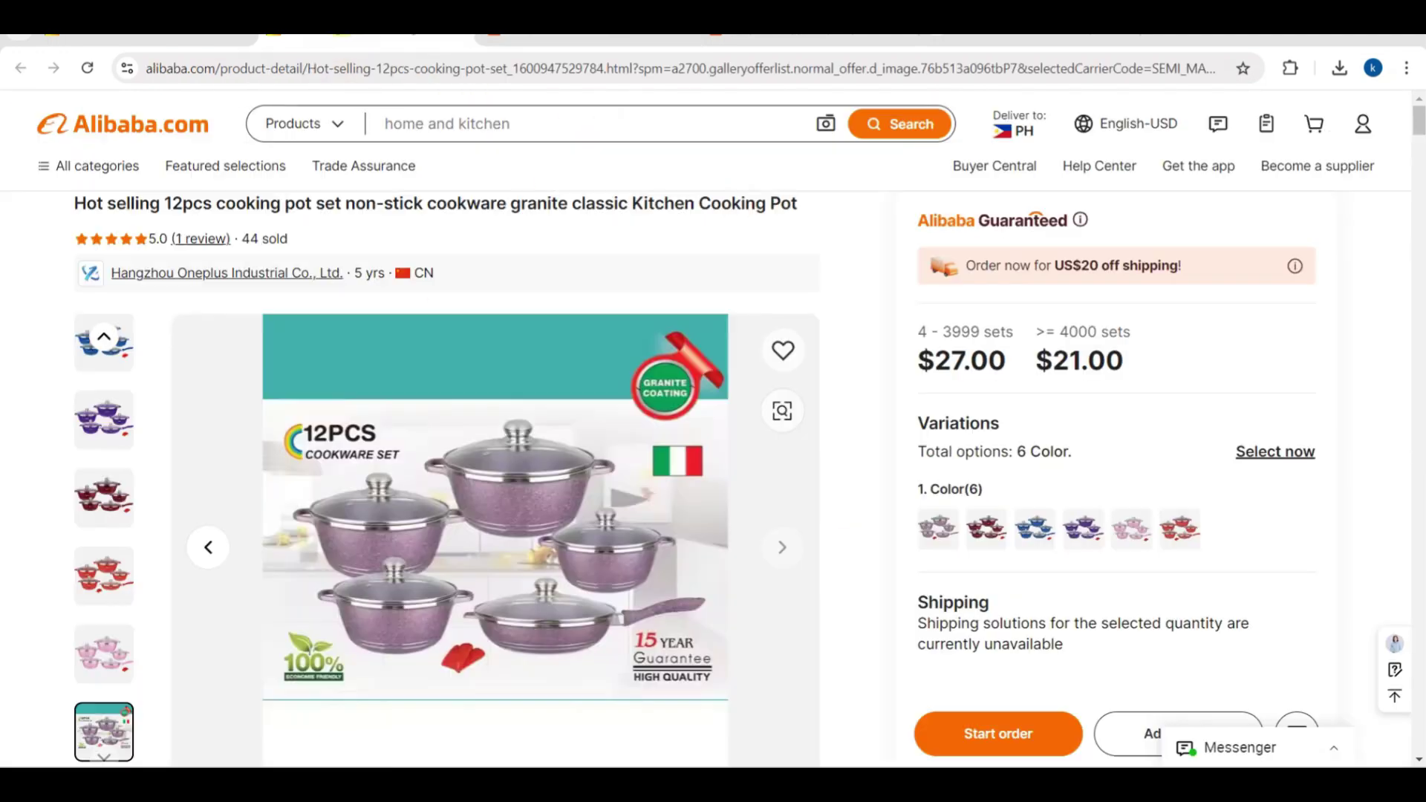
click(102, 414)
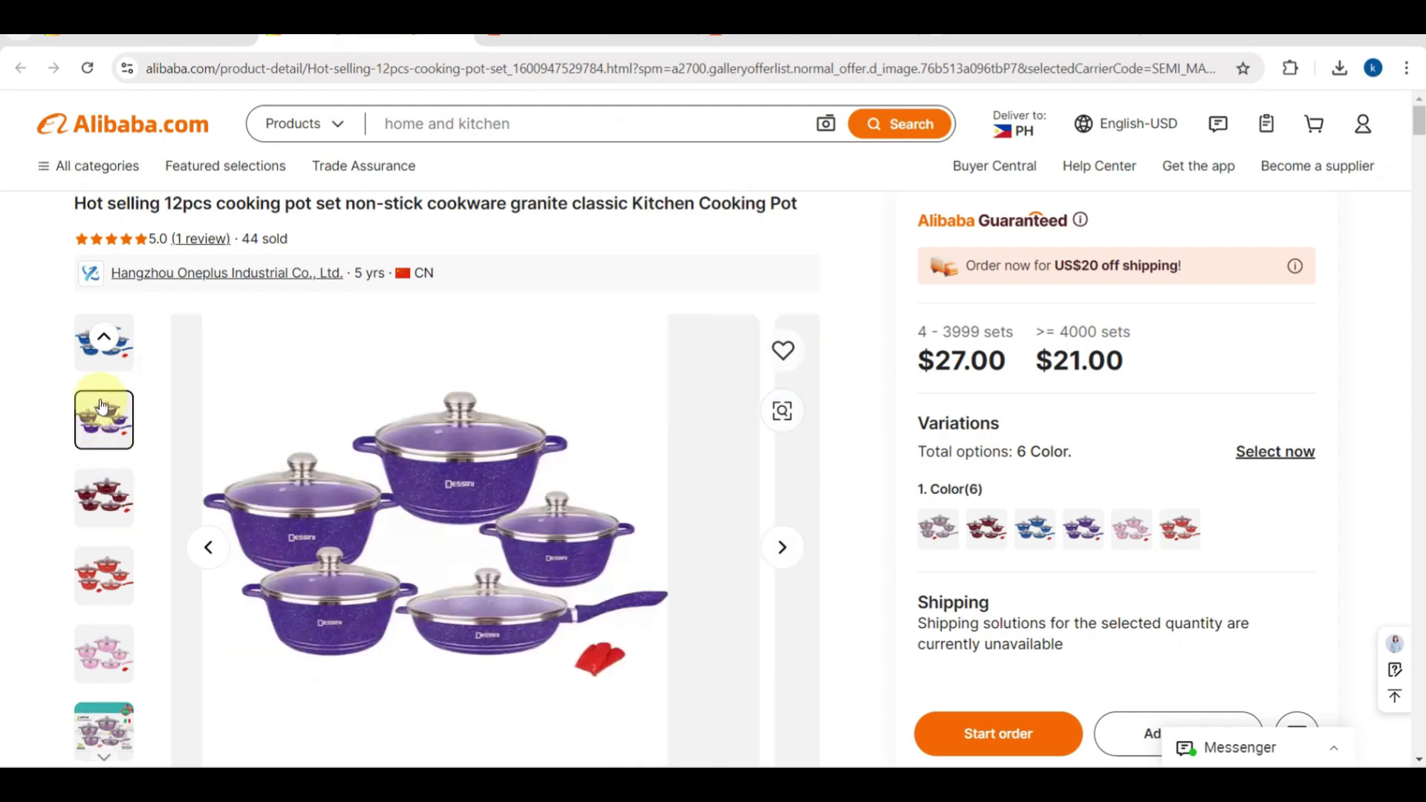
click(103, 365)
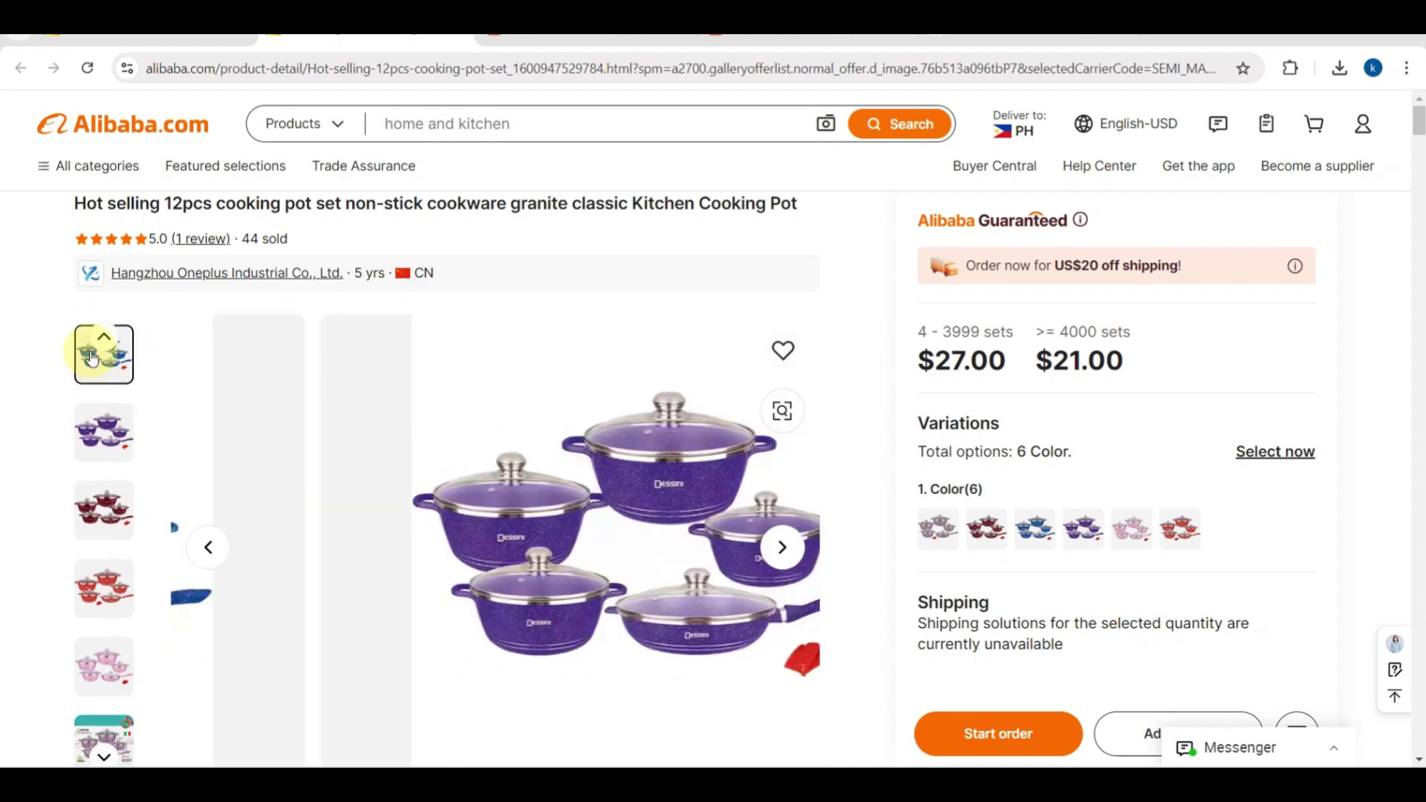
click(91, 343)
click(93, 330)
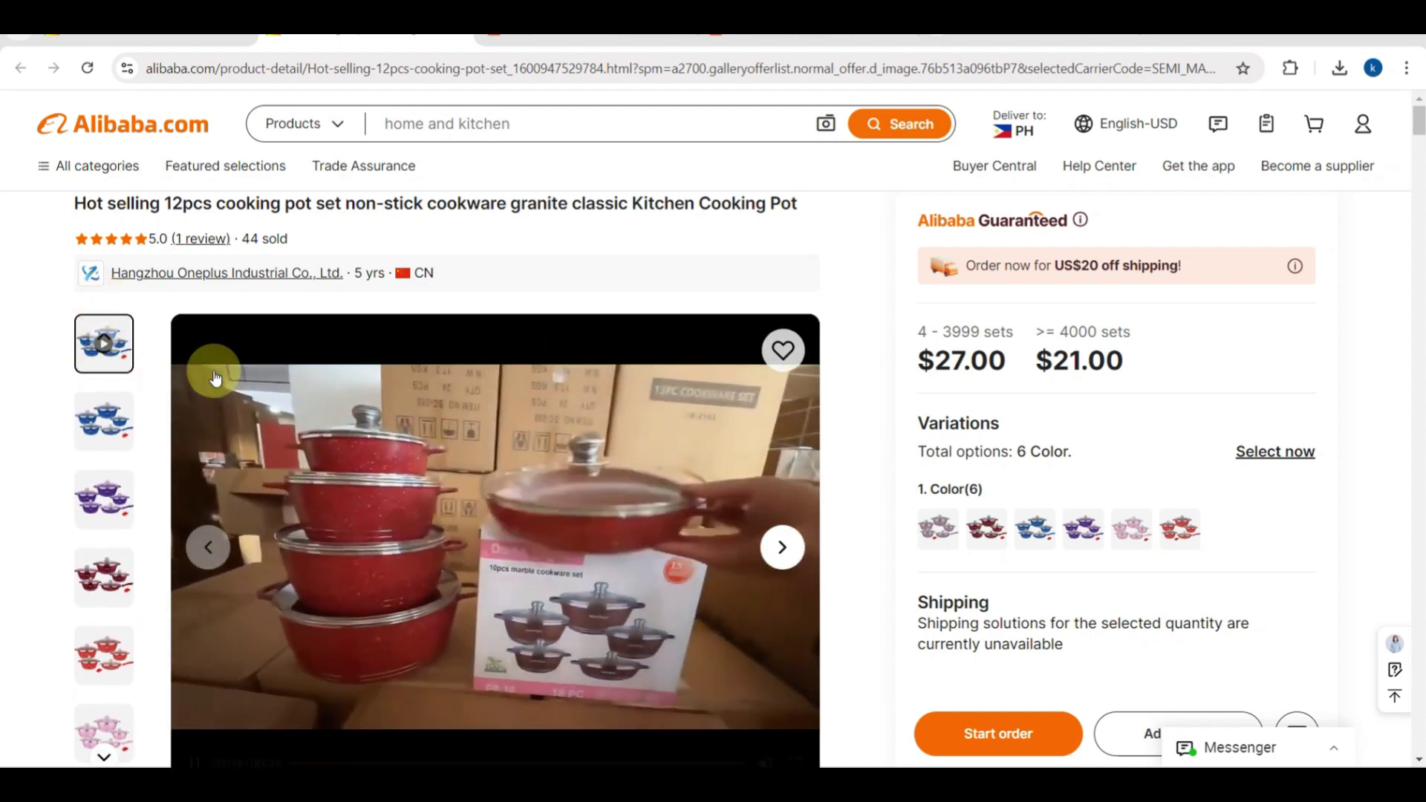
click(130, 441)
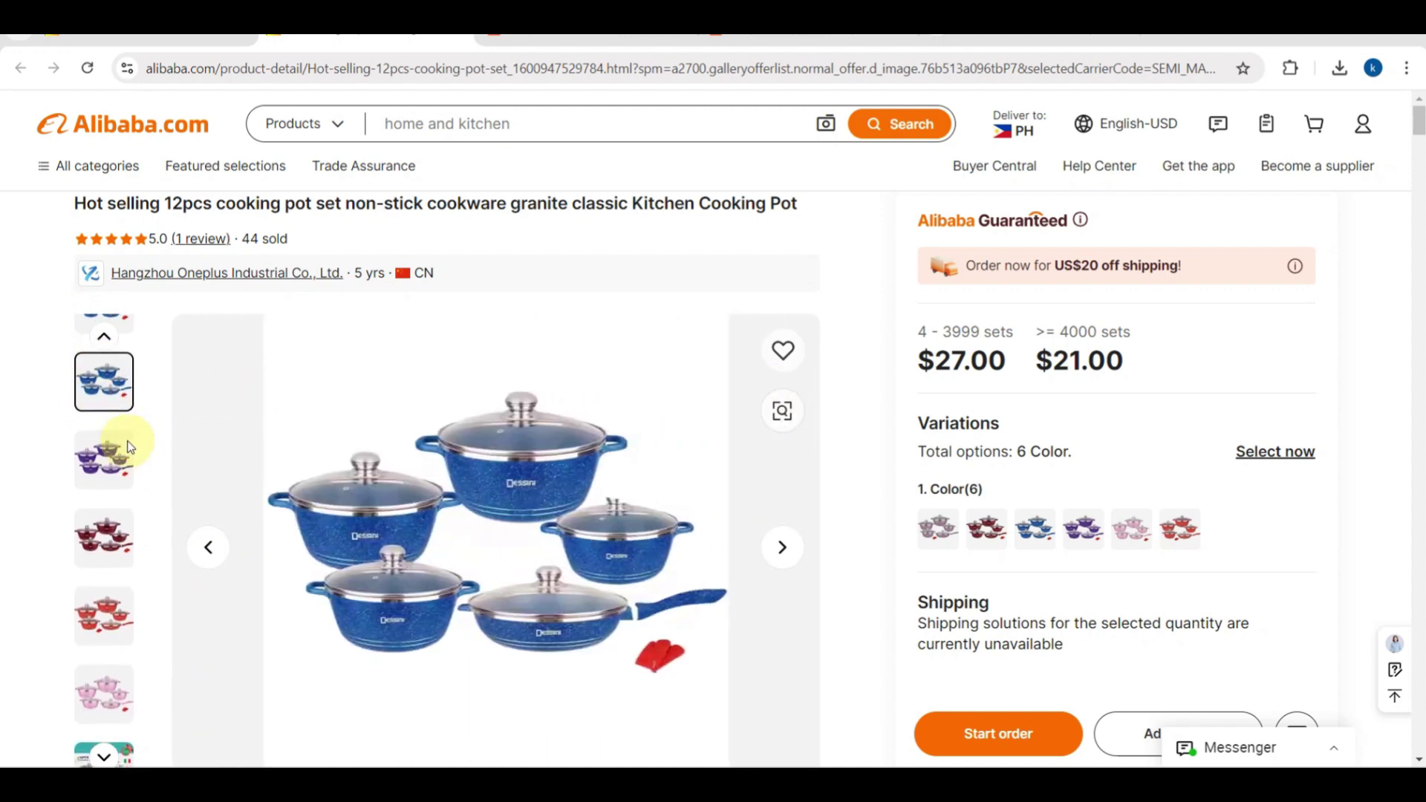
click(92, 445)
click(103, 501)
click(110, 579)
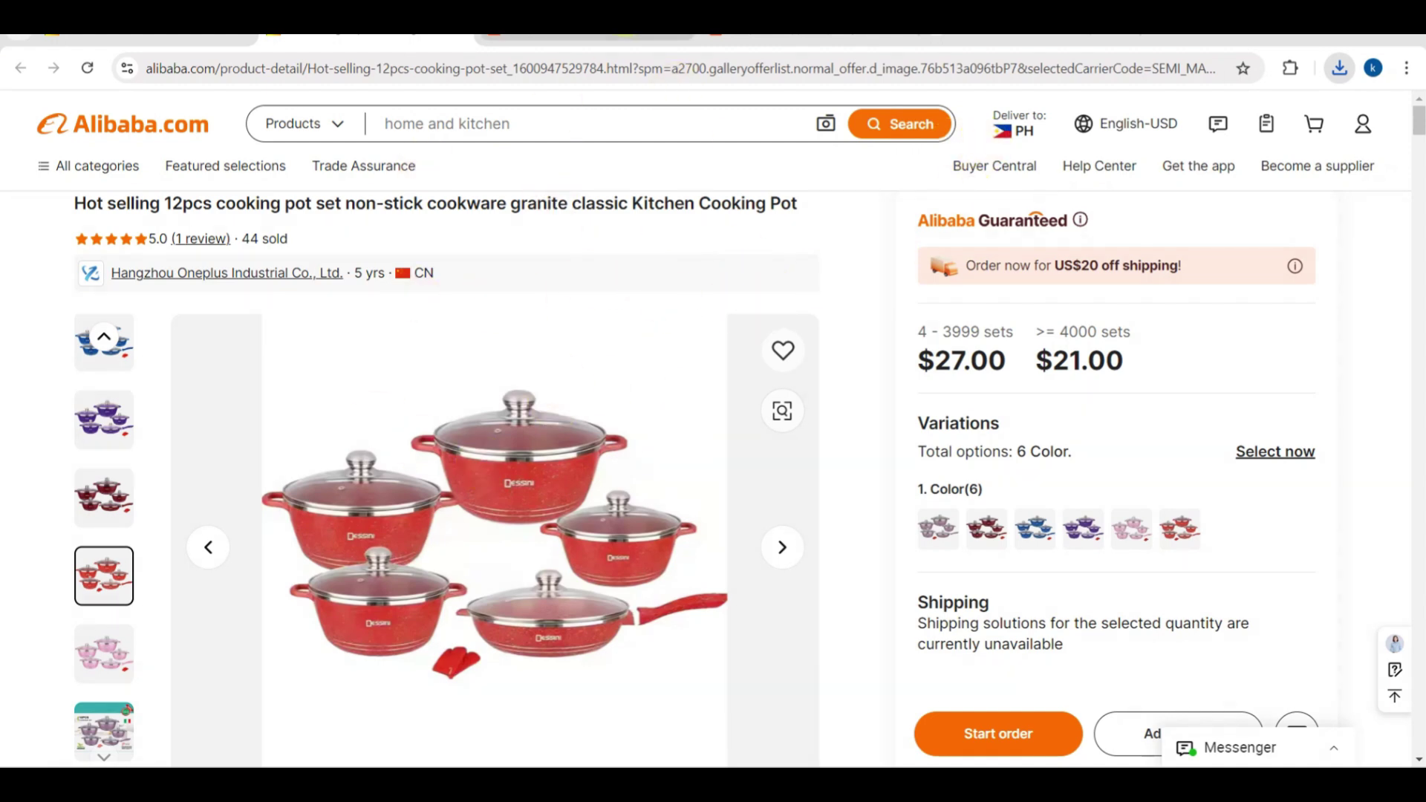
Upload four cookware photos as 1:1 product images in the new Shopee product form, placing the dark red set last.
click(627, 18)
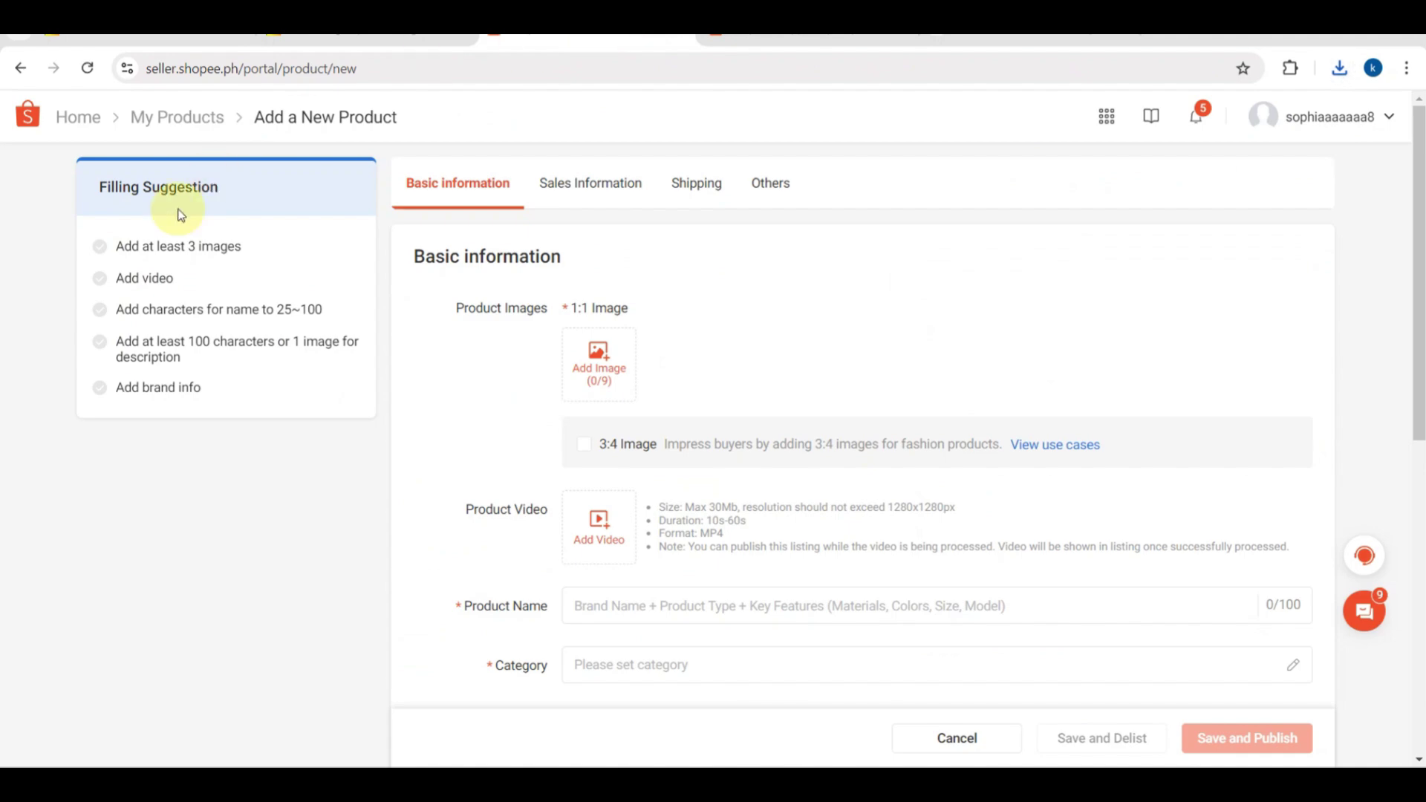
click(137, 238)
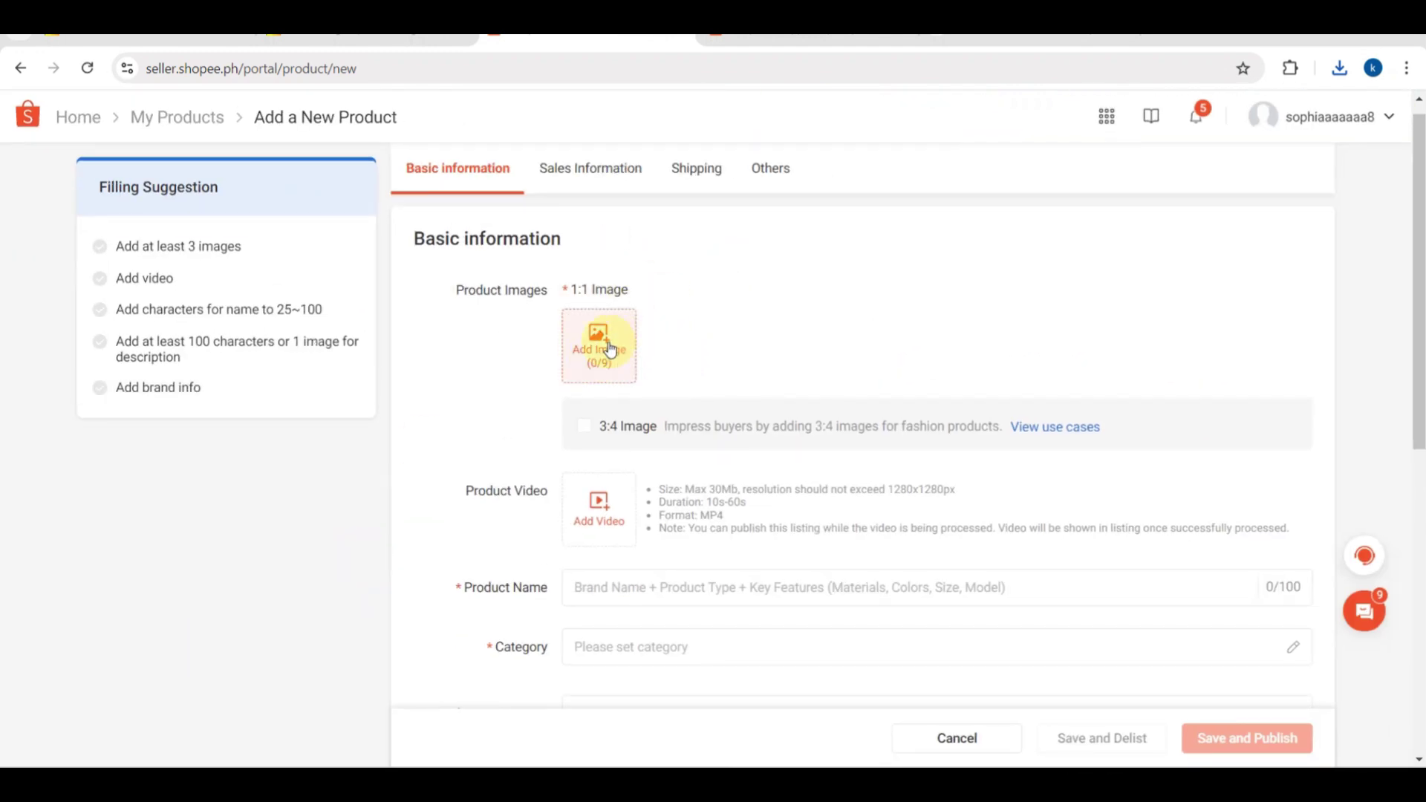
click(608, 344)
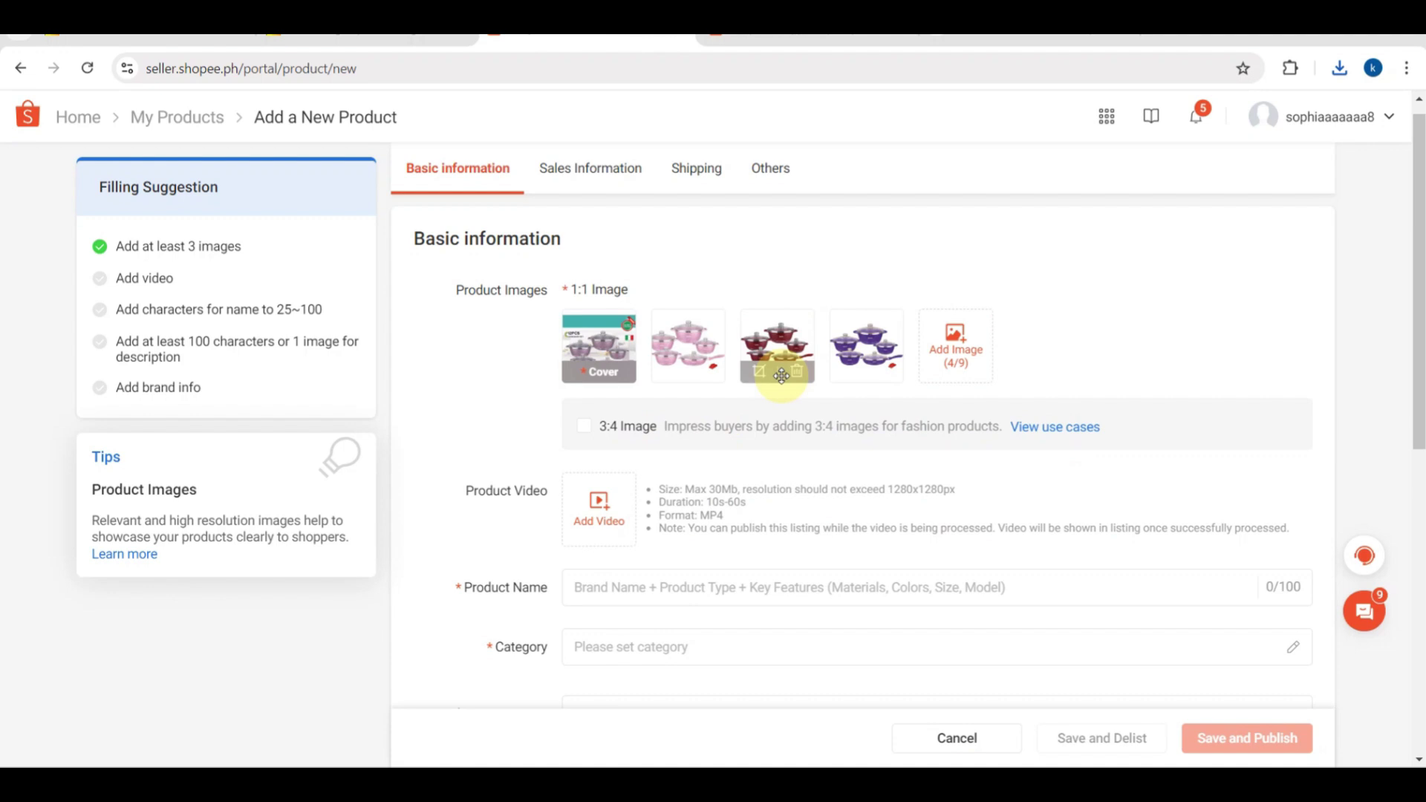
drag(782, 375, 860, 405)
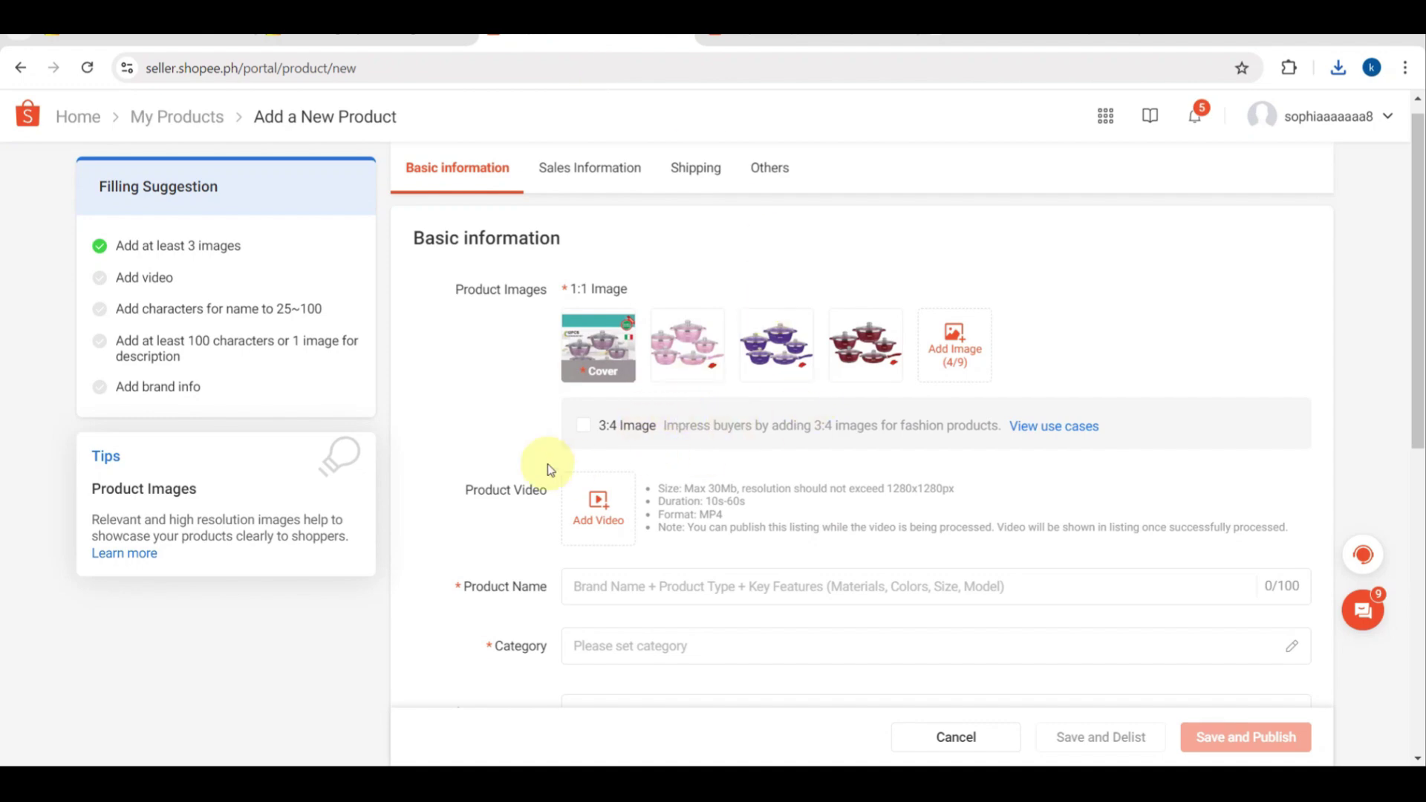
Copy the full product title of the 12pcs cooking pot set from its Alibaba page.
scroll(613, 534, up, 5)
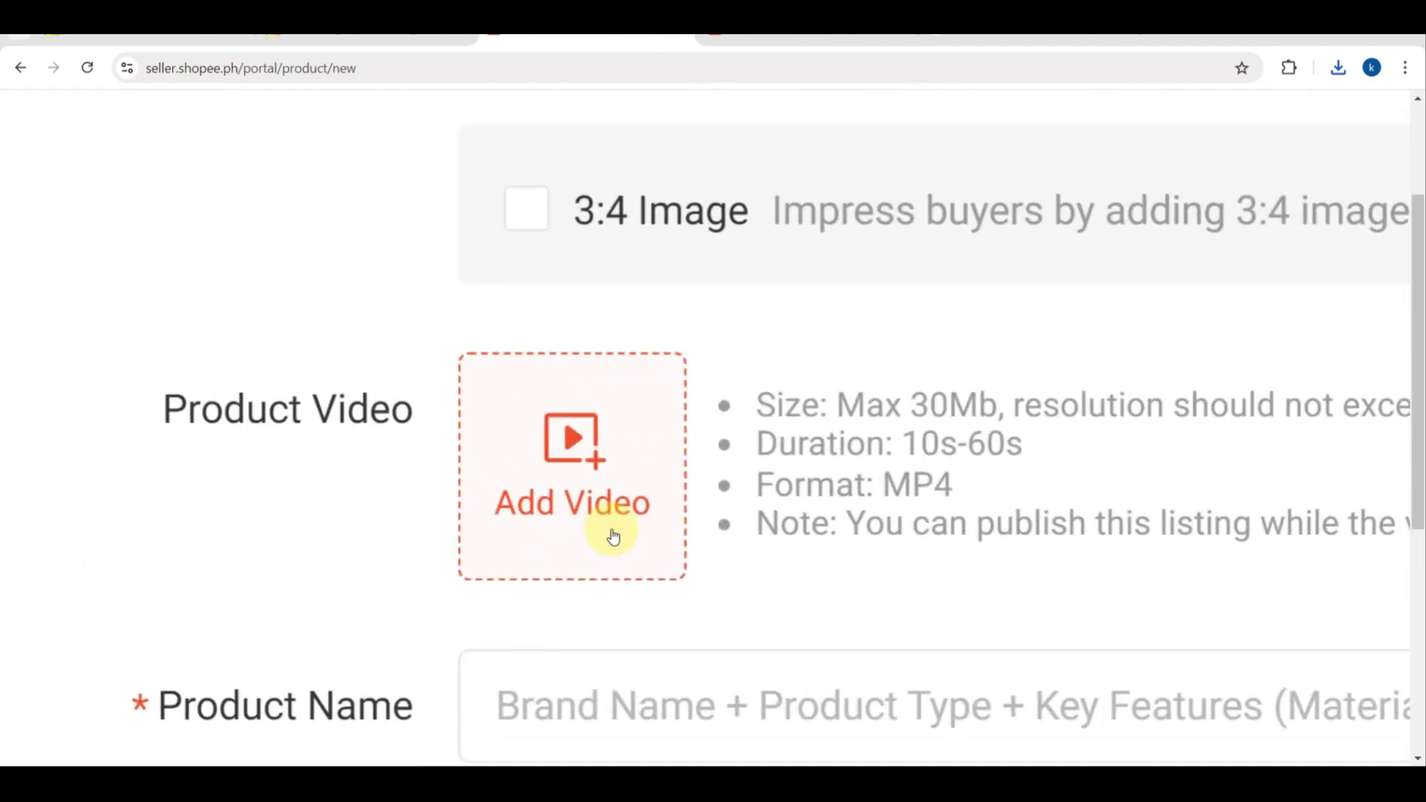
scroll(613, 535, down, 5)
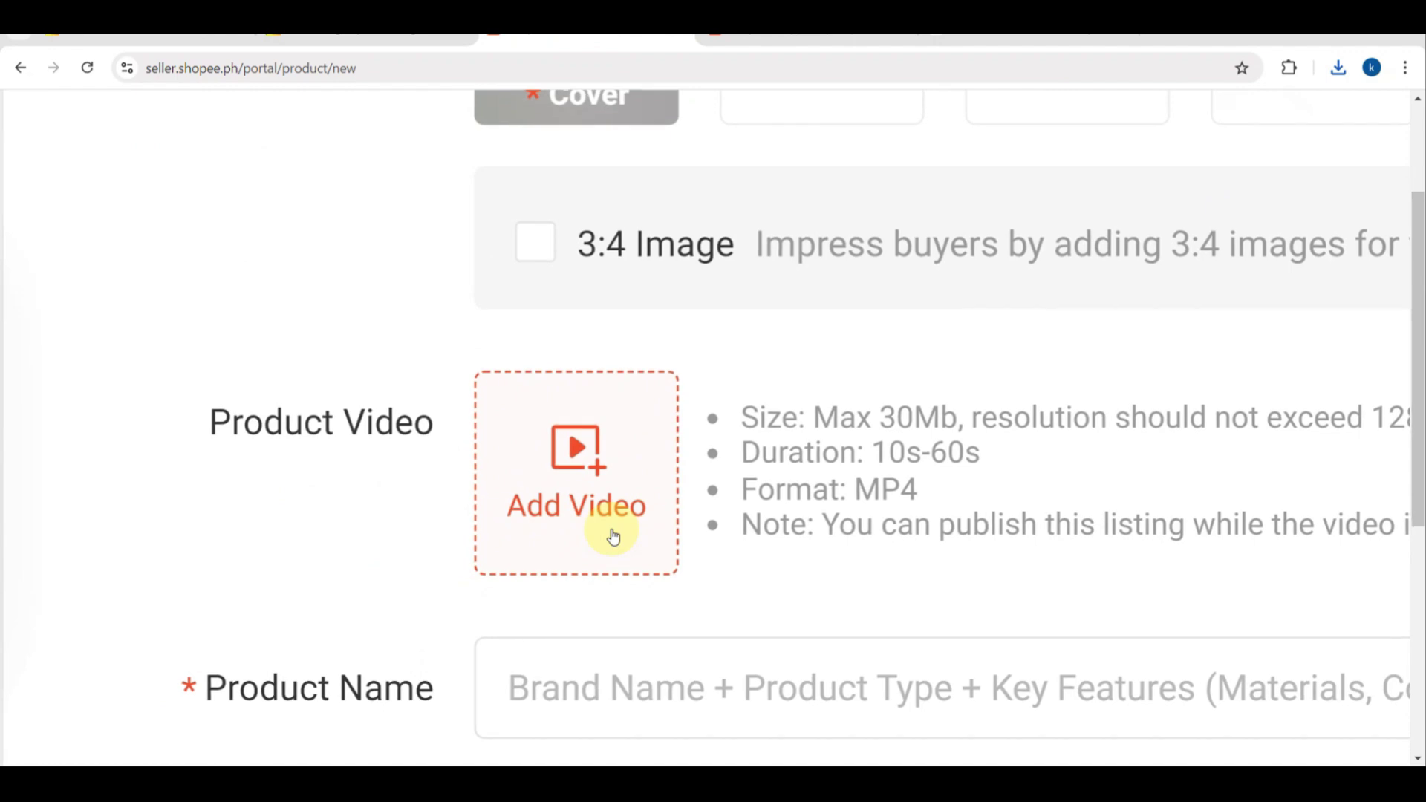
scroll(613, 535, down, 5)
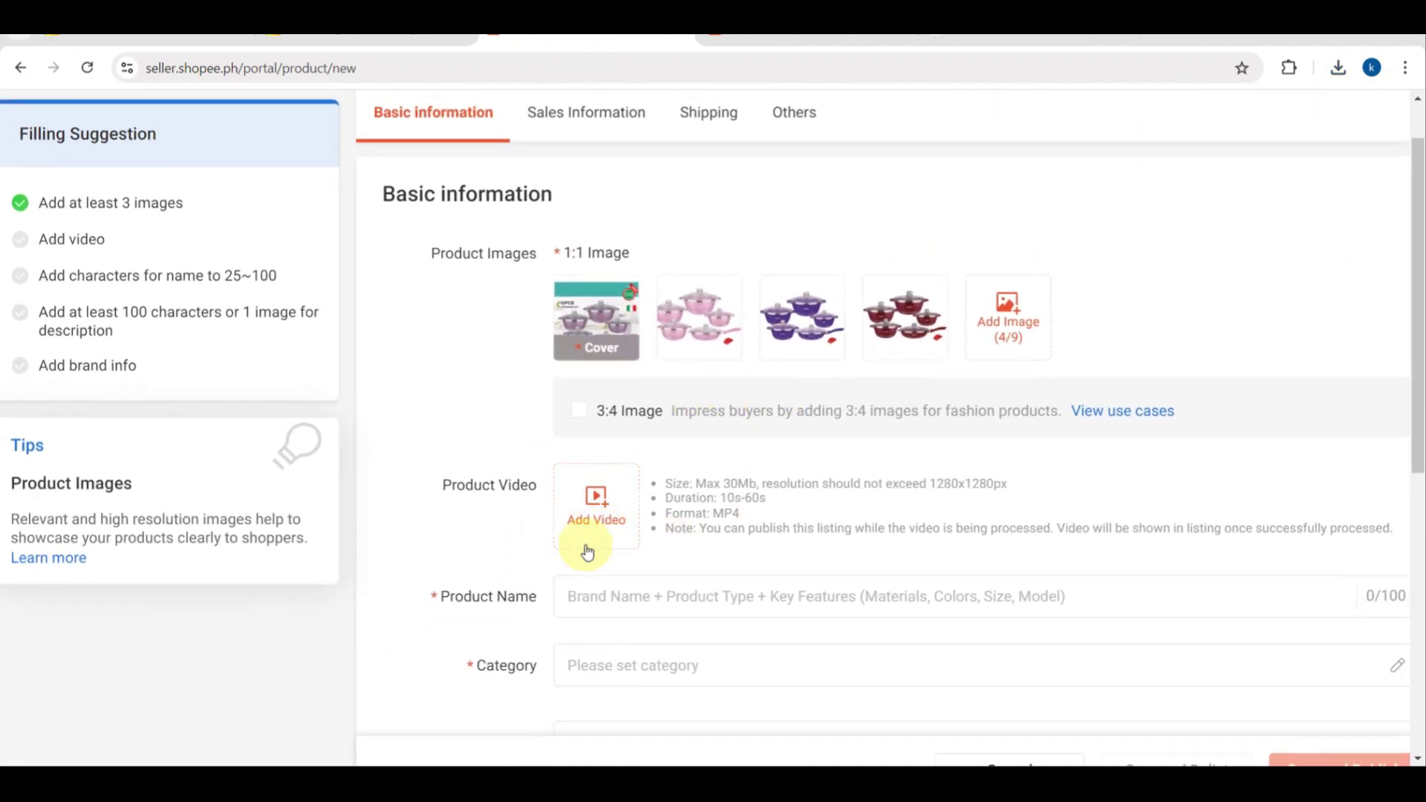
scroll(606, 562, down, 1)
scroll(606, 563, down, 2)
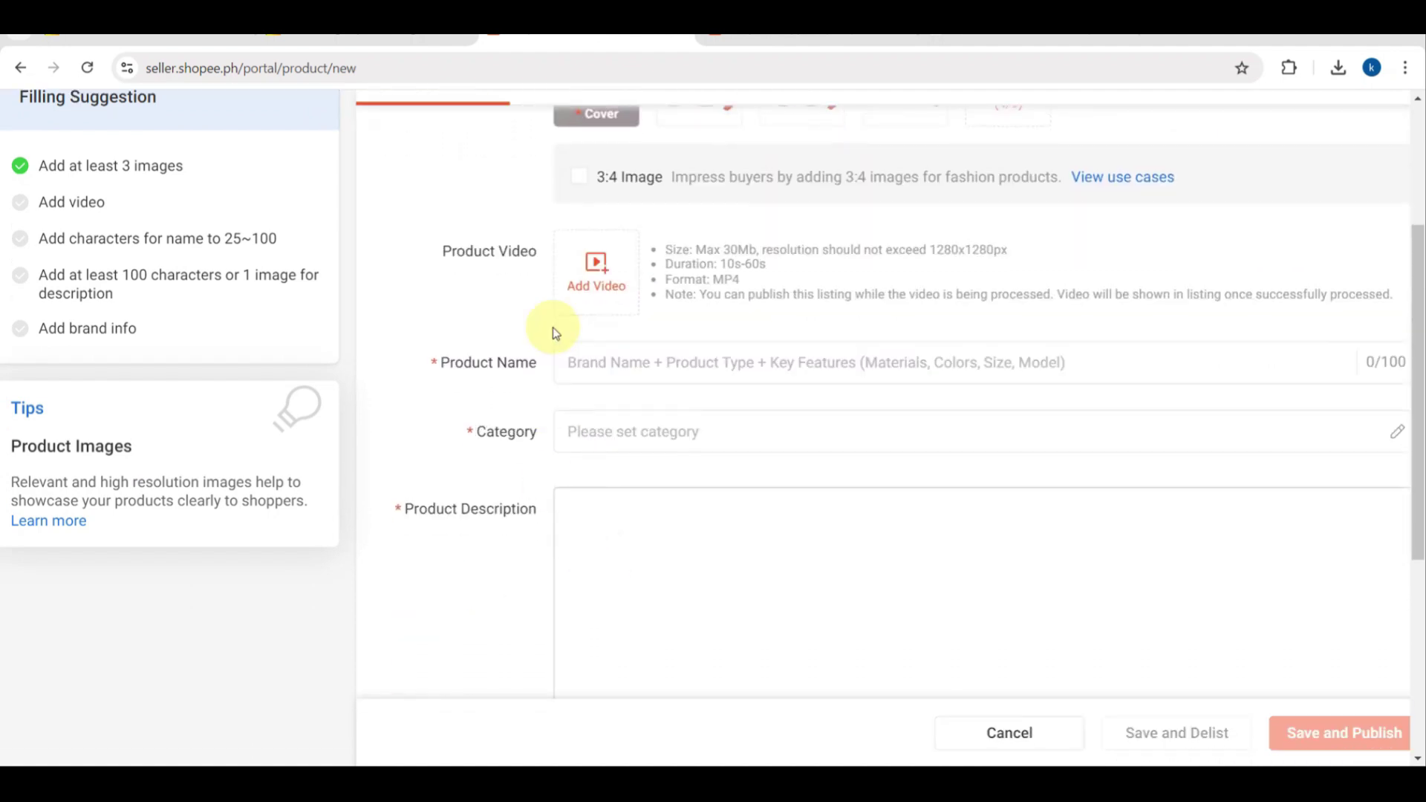
click(599, 371)
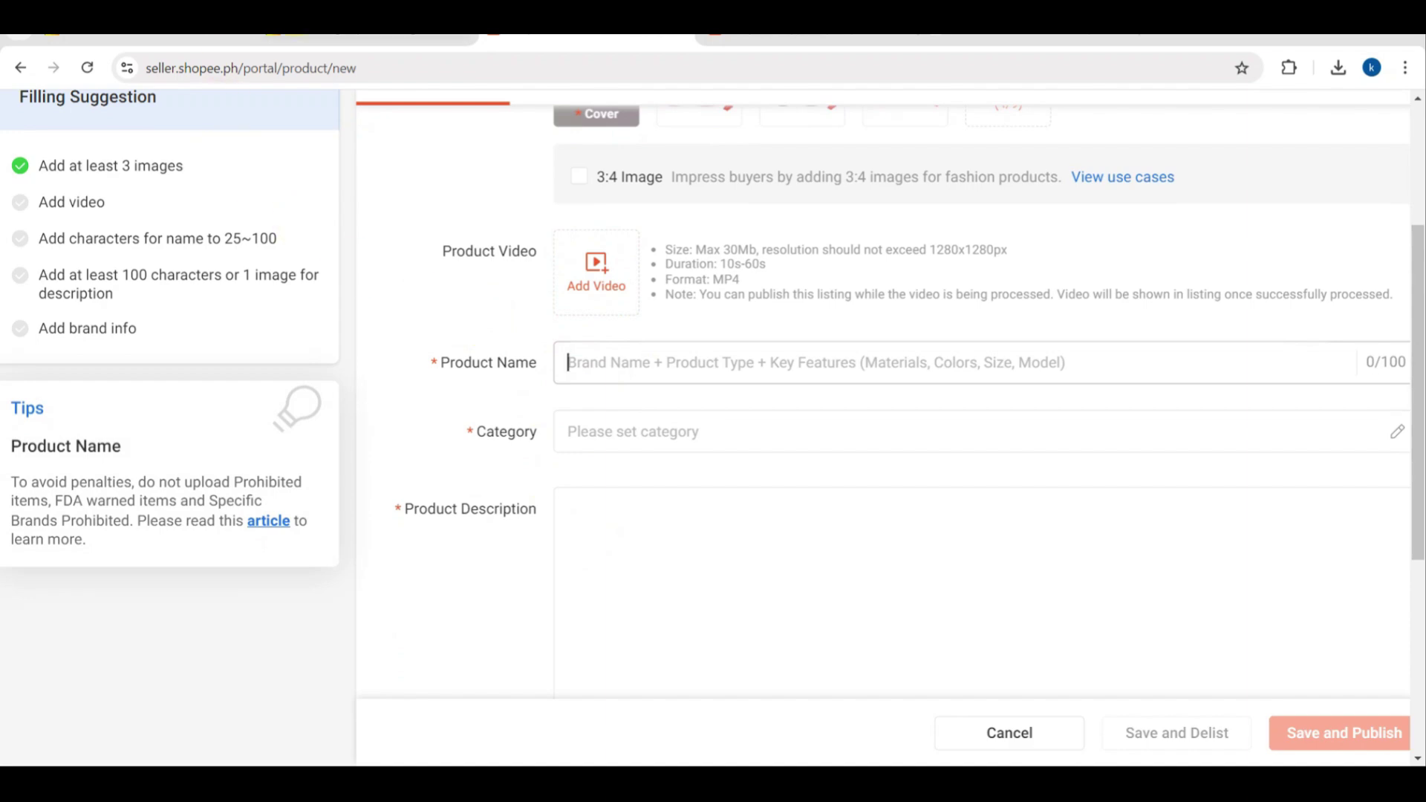
click(364, 37)
mouse_move(225, 167)
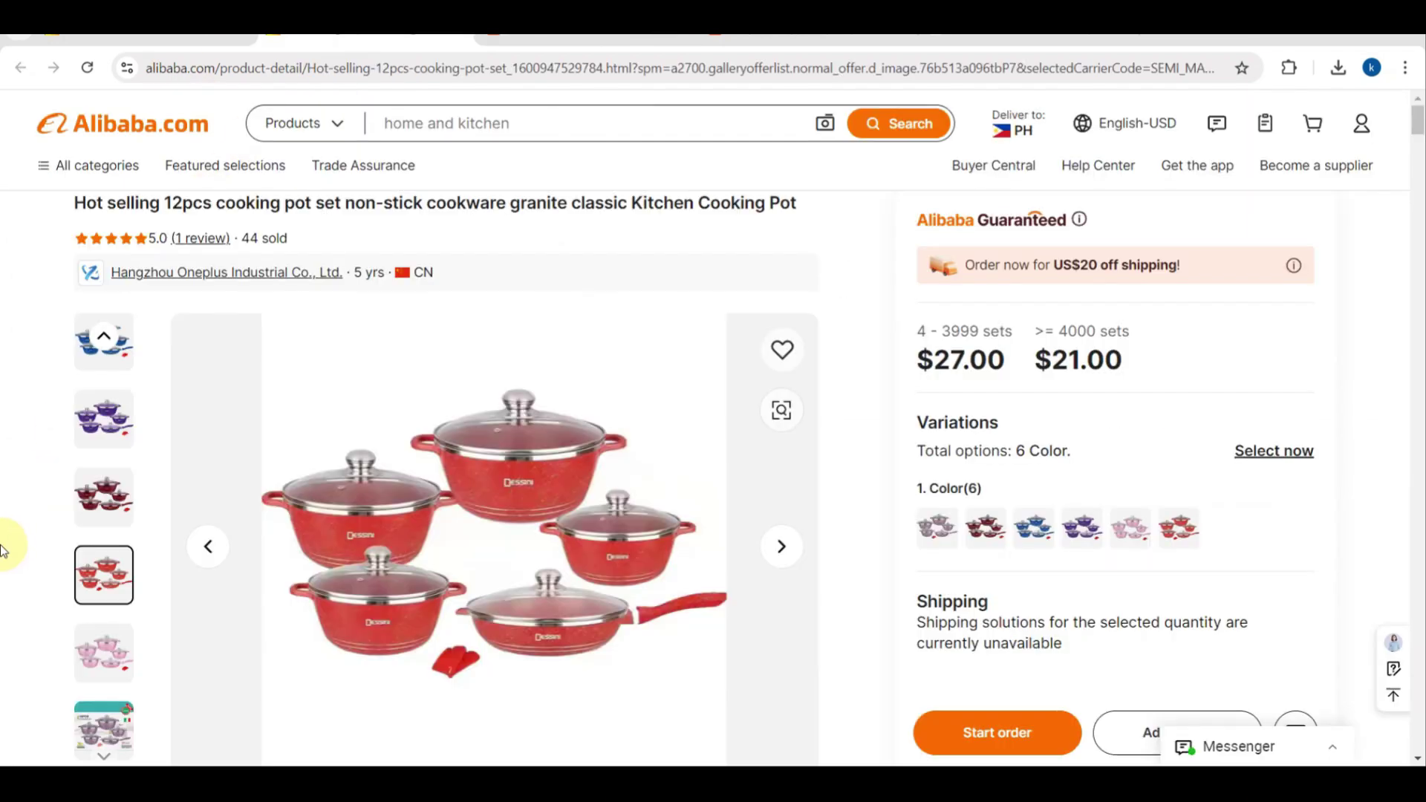
mouse_move(58, 185)
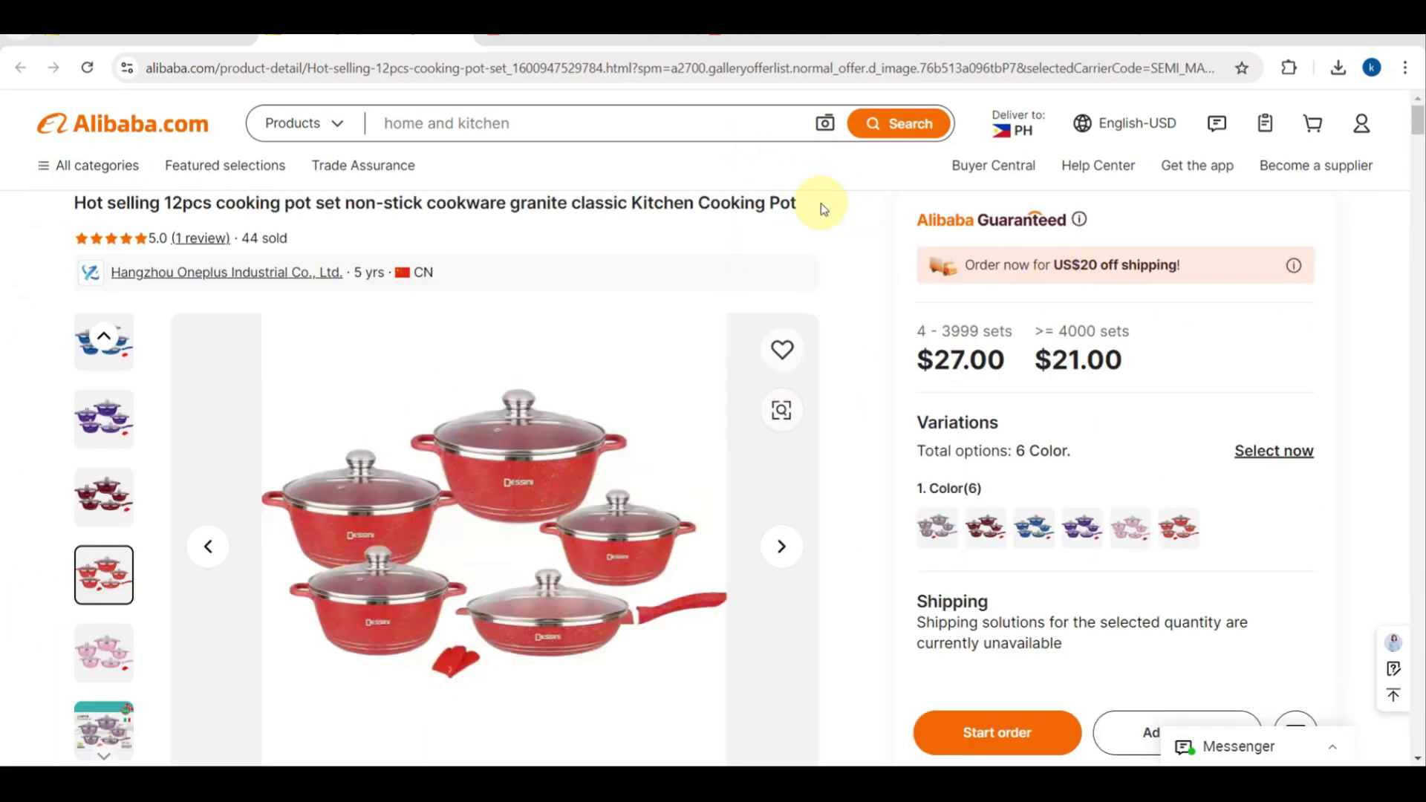
drag(806, 207, 77, 202)
key(ctrl+c)
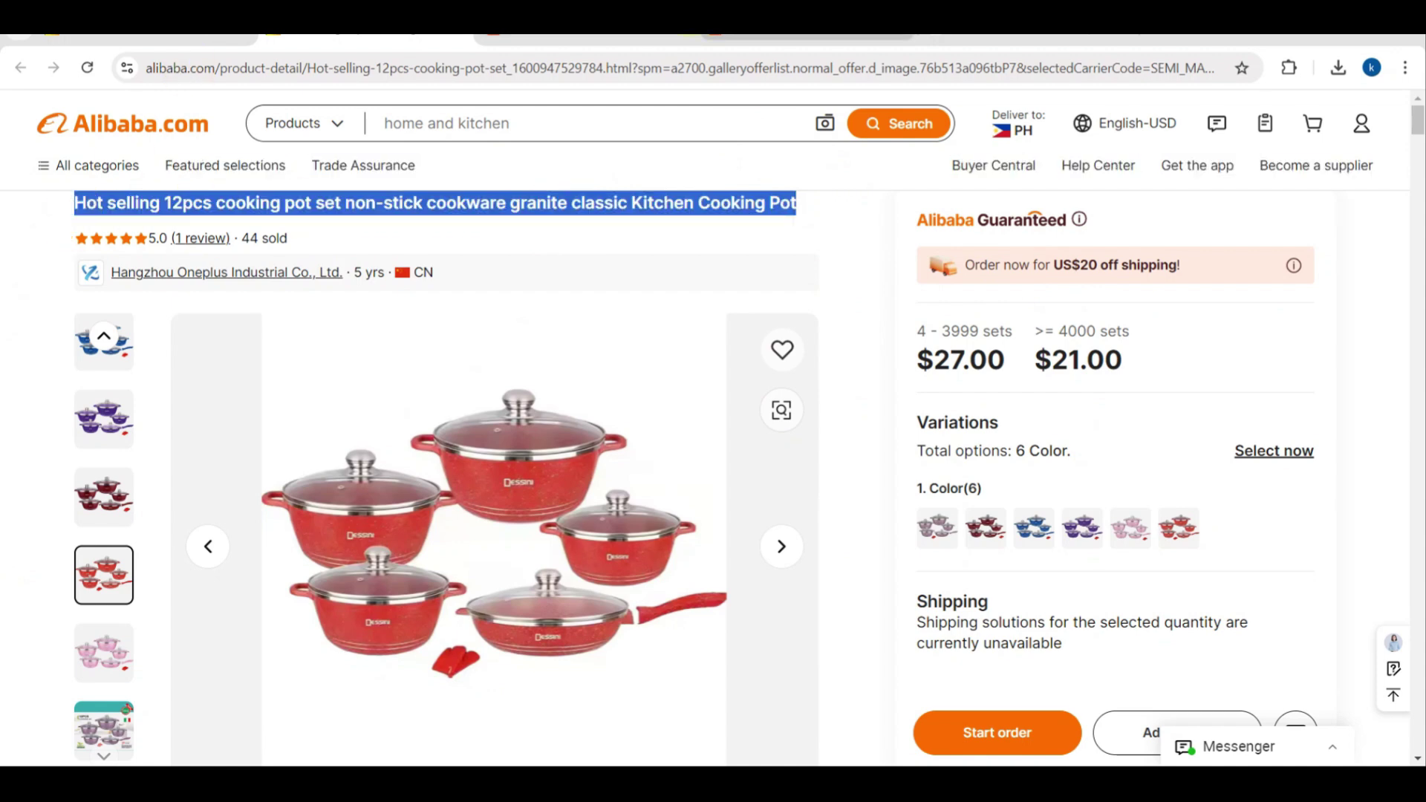
Paste the copied title as the Shopee product name and set the category to Home & Living > Kitchenware > Pots.
click(587, 37)
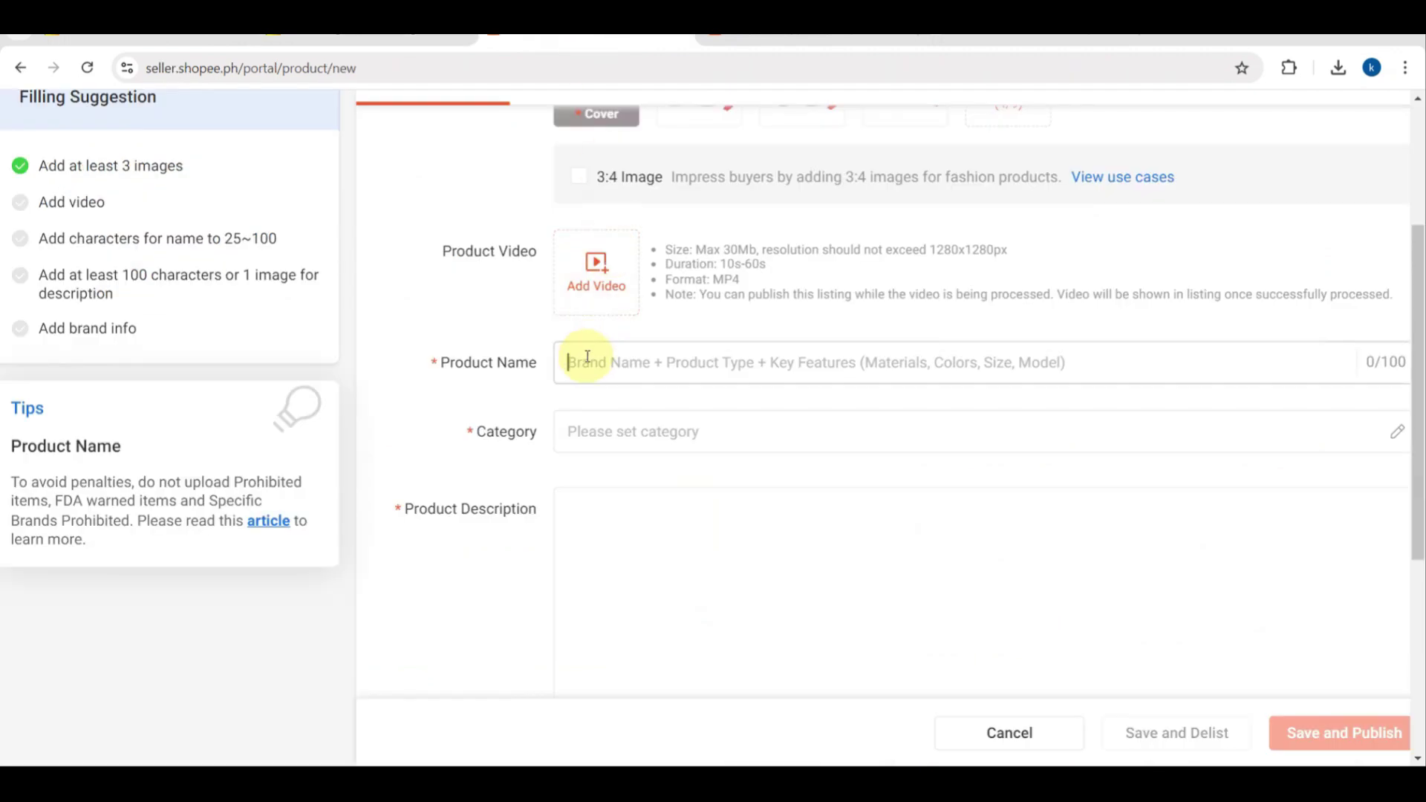
scroll(586, 359, up, 5)
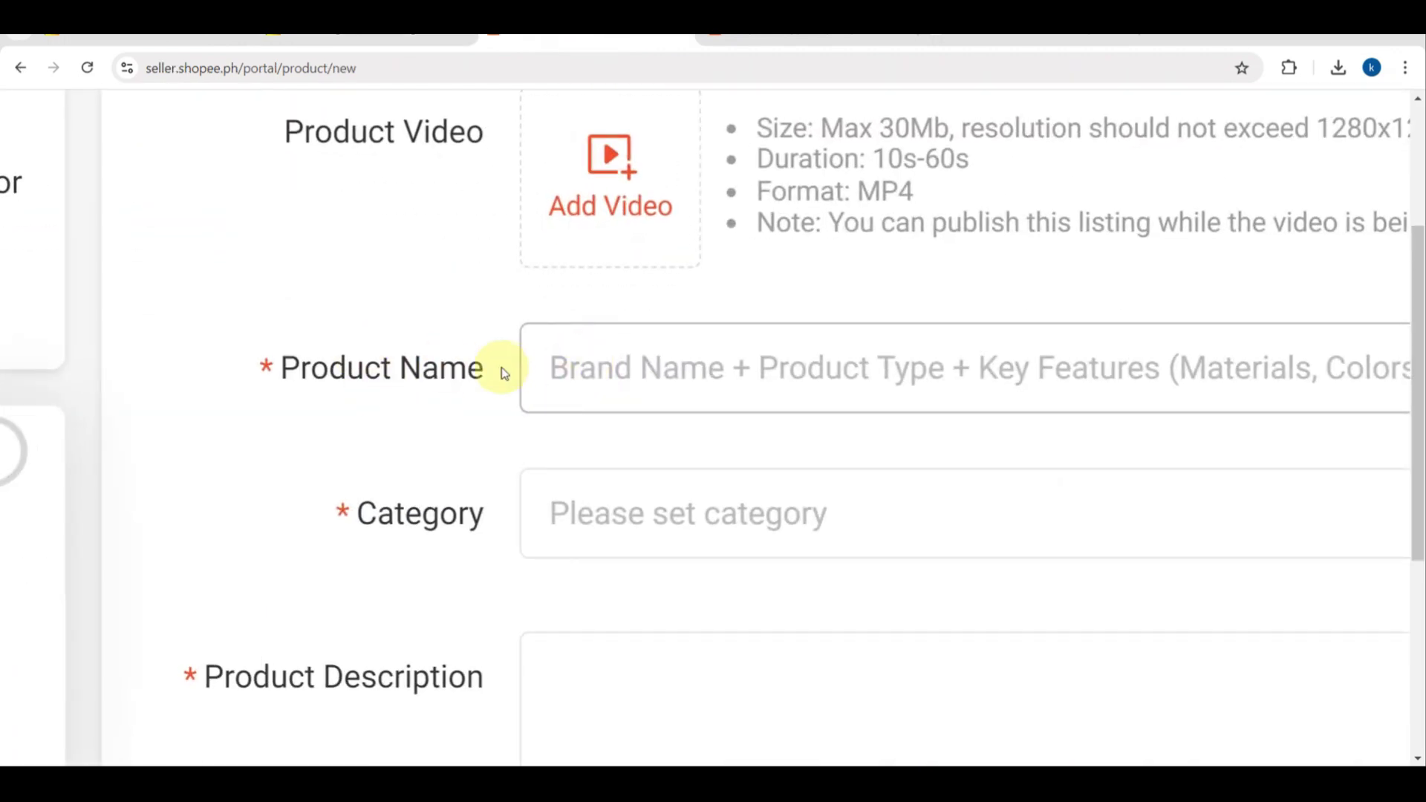
scroll(508, 367, down, 2)
scroll(508, 366, down, 2)
key(ctrl+v)
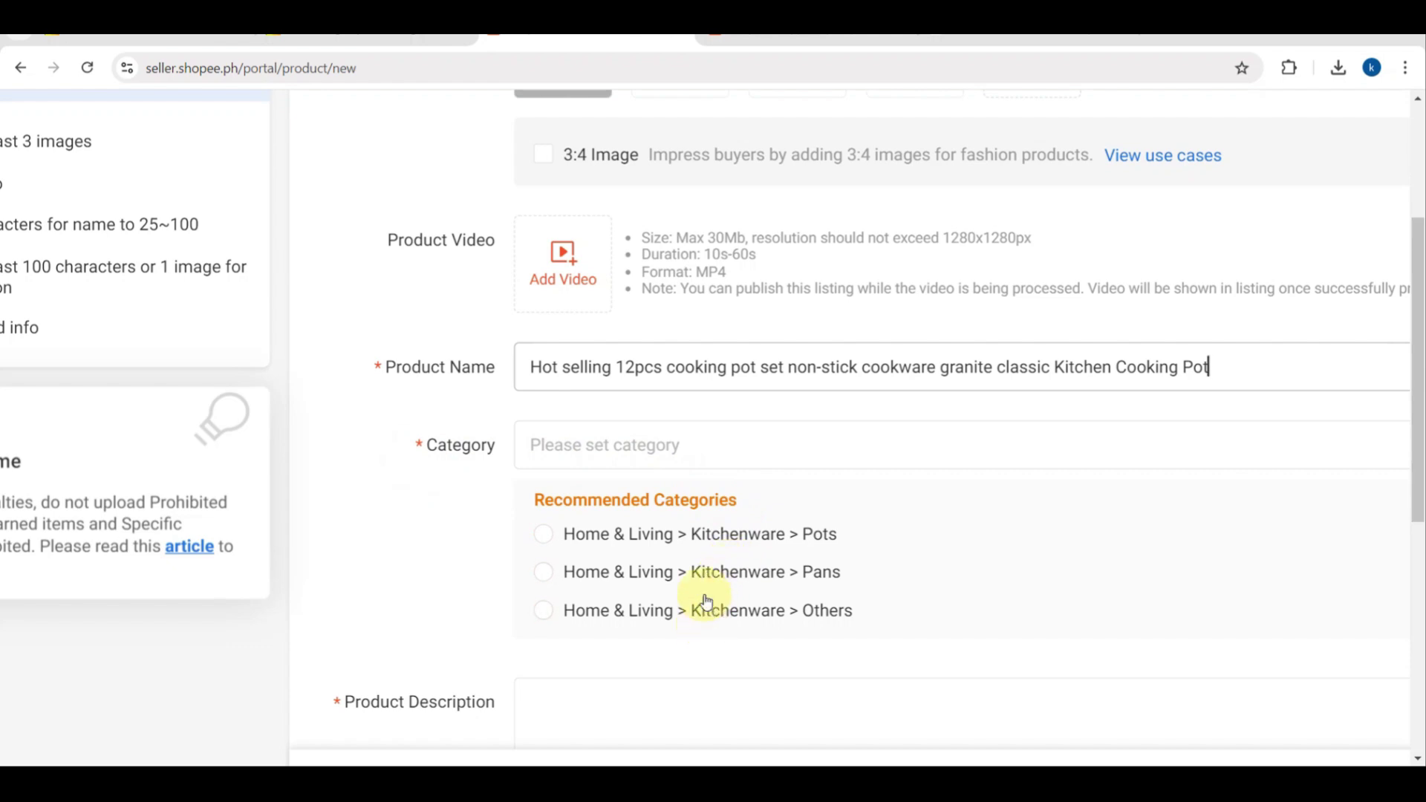
click(700, 536)
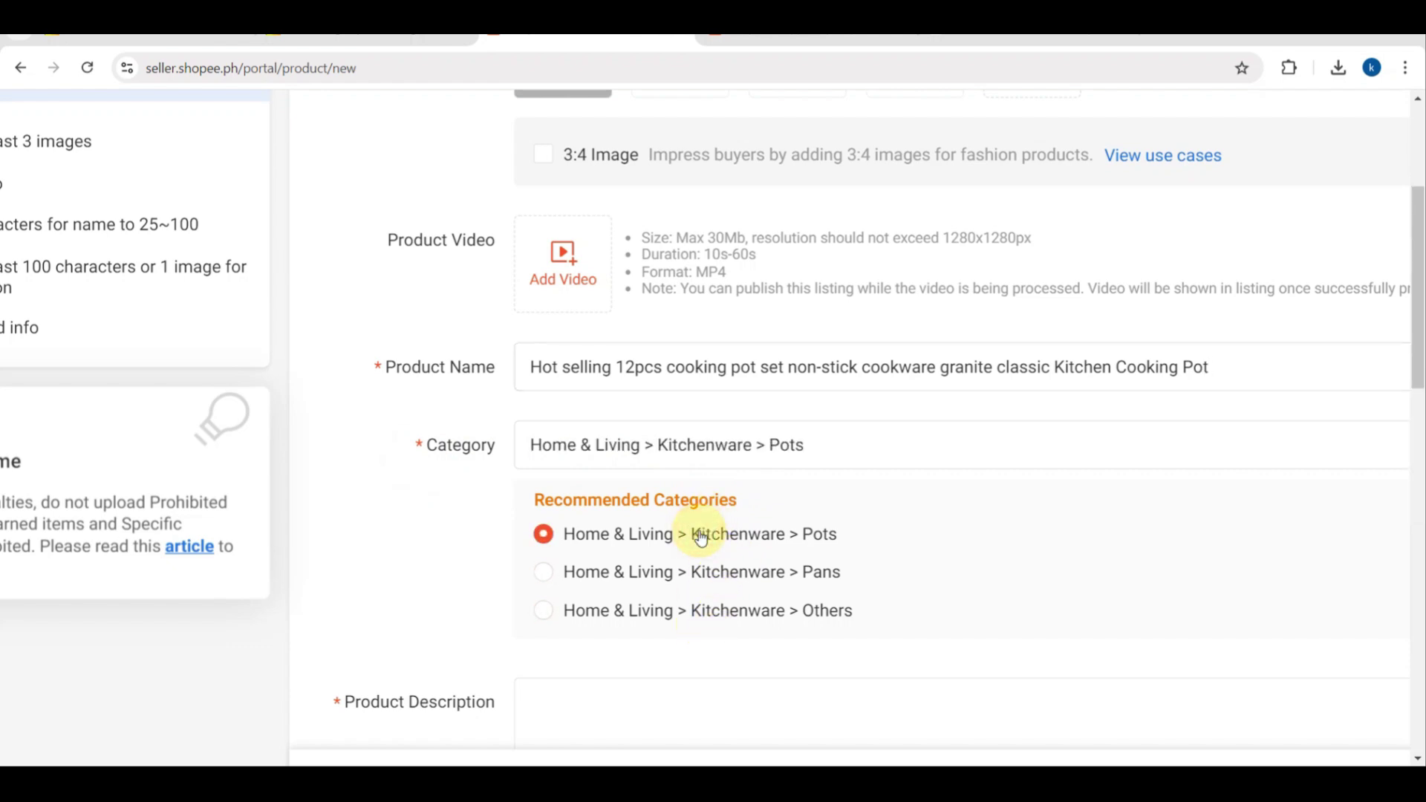
Switch to the Alibaba page of the 12pcs cooking pot set and copy the overview paragraph from the supplier's product description.
scroll(456, 545, down, 4)
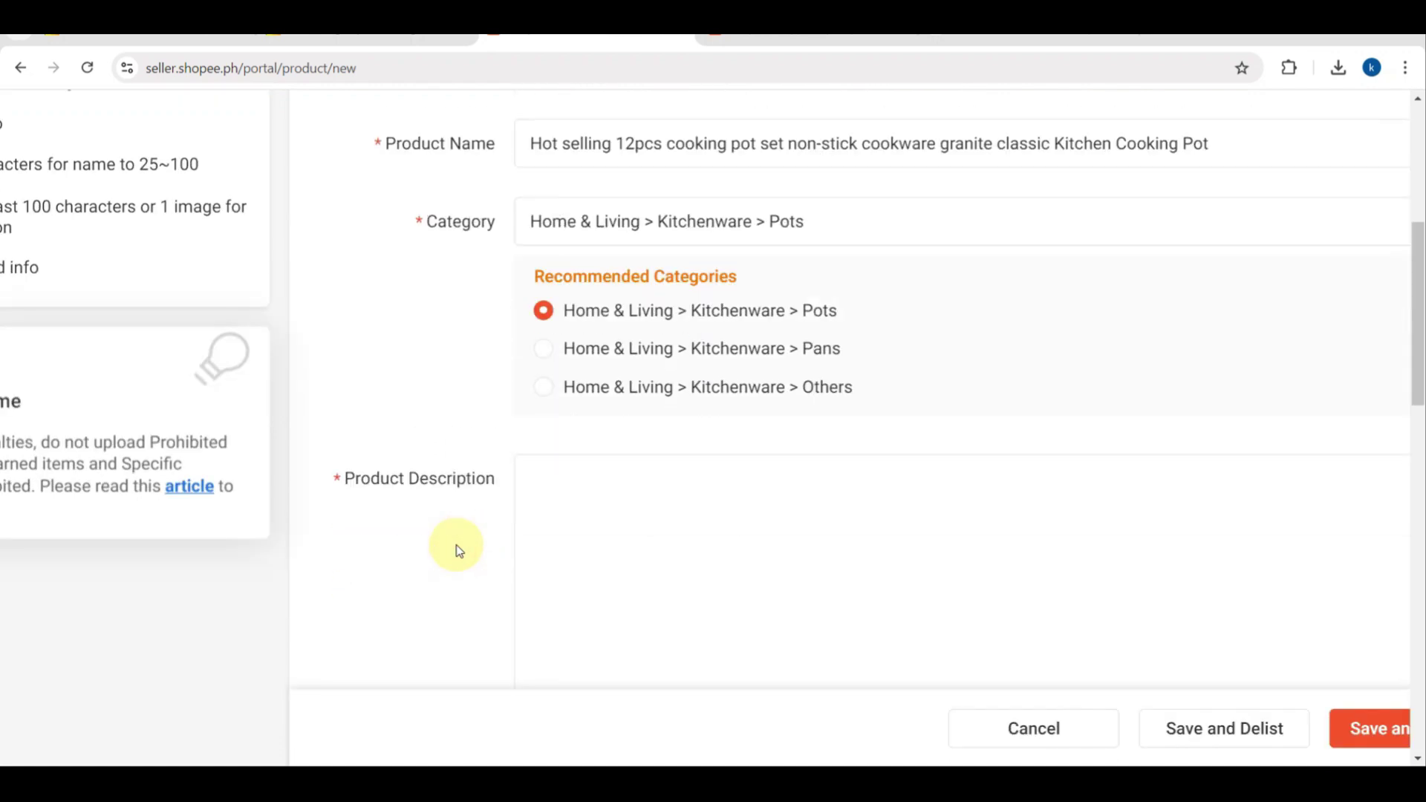
click(588, 502)
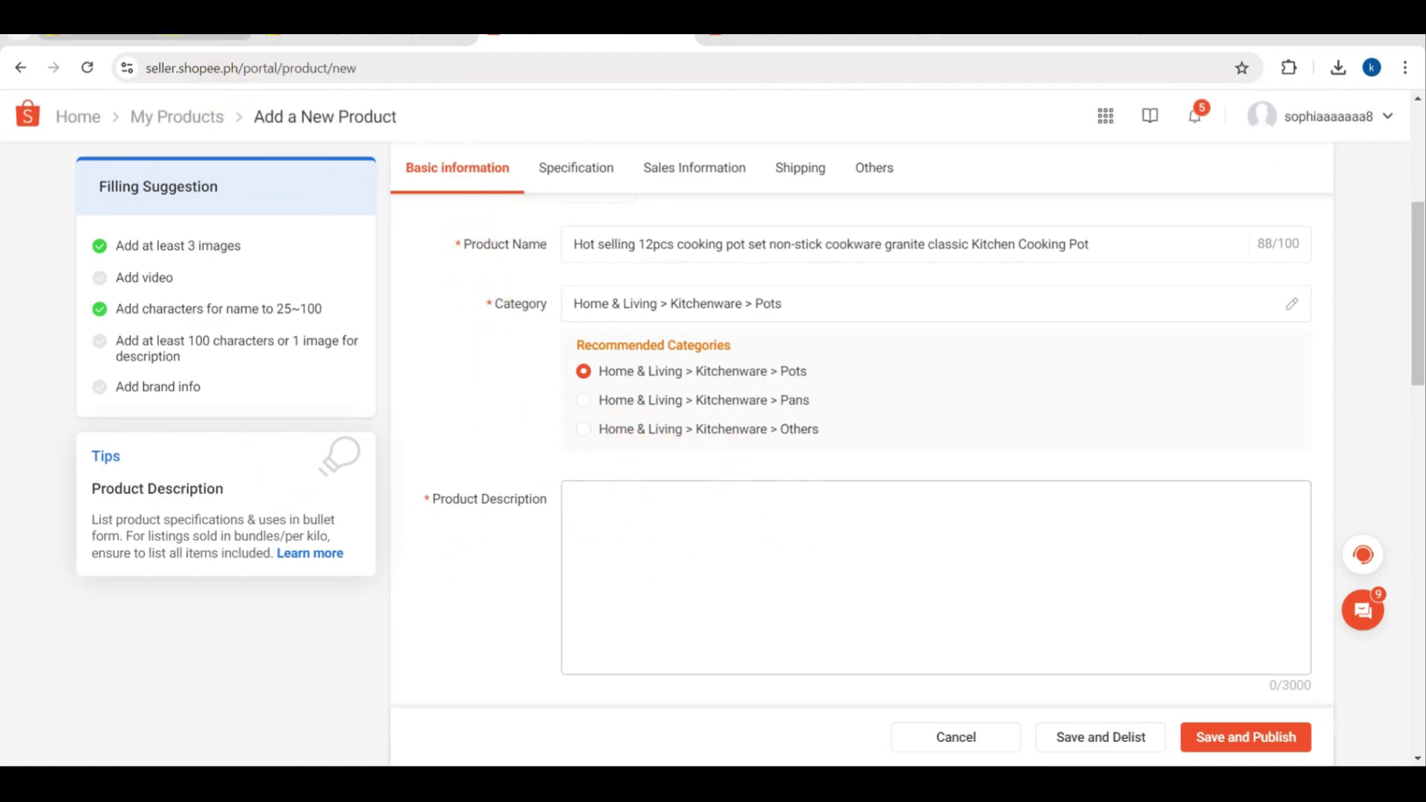
click(169, 19)
click(372, 21)
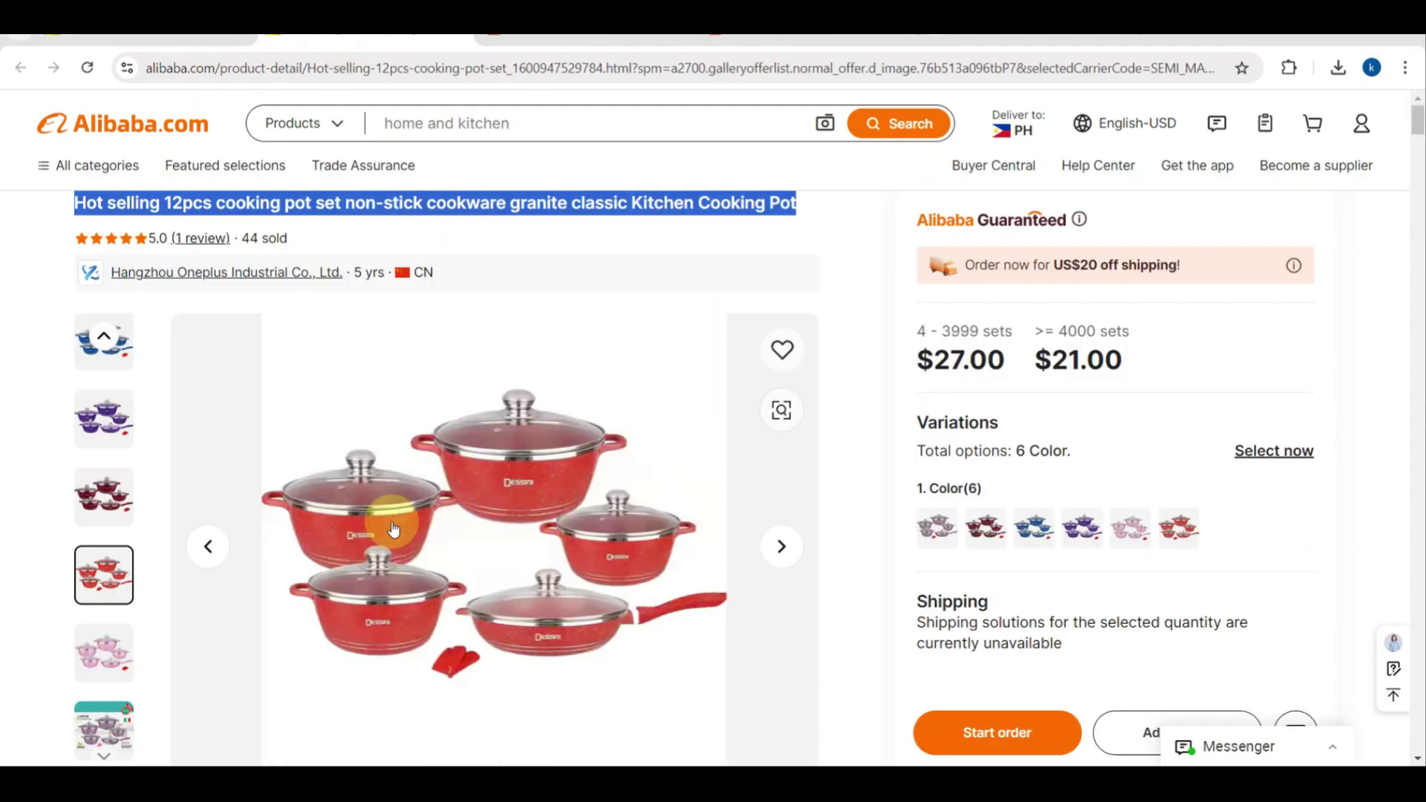
scroll(393, 527, down, 15)
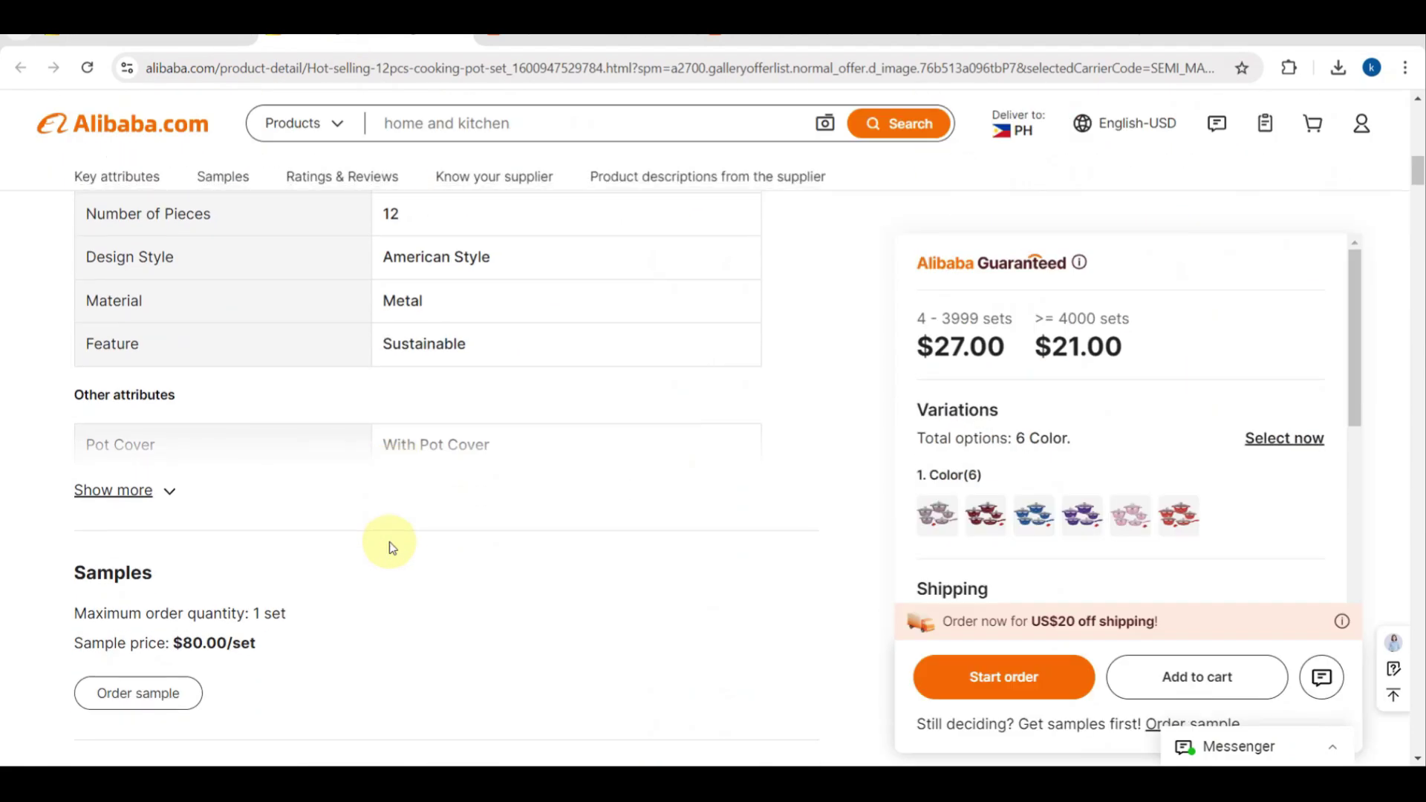
scroll(391, 547, down, 15)
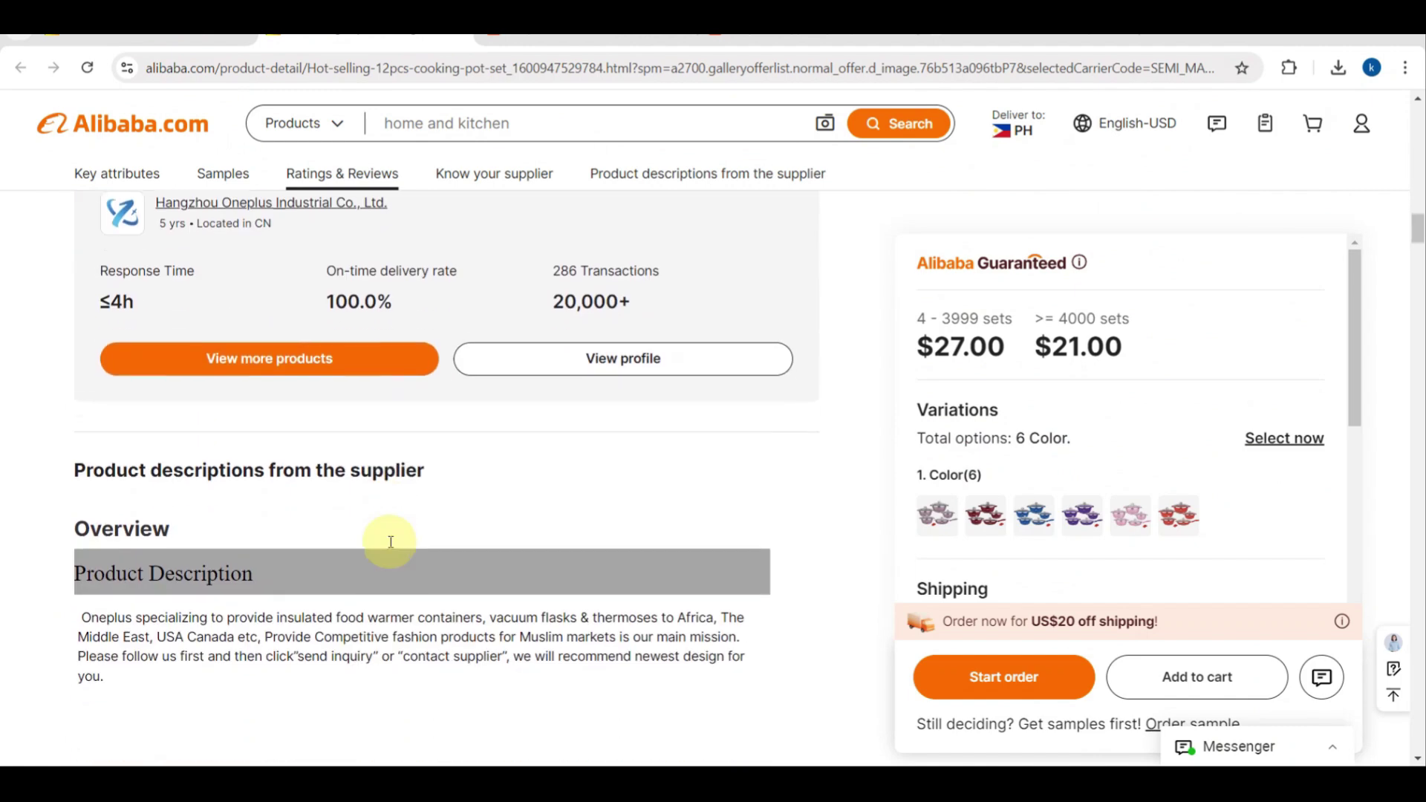
scroll(389, 541, down, 3)
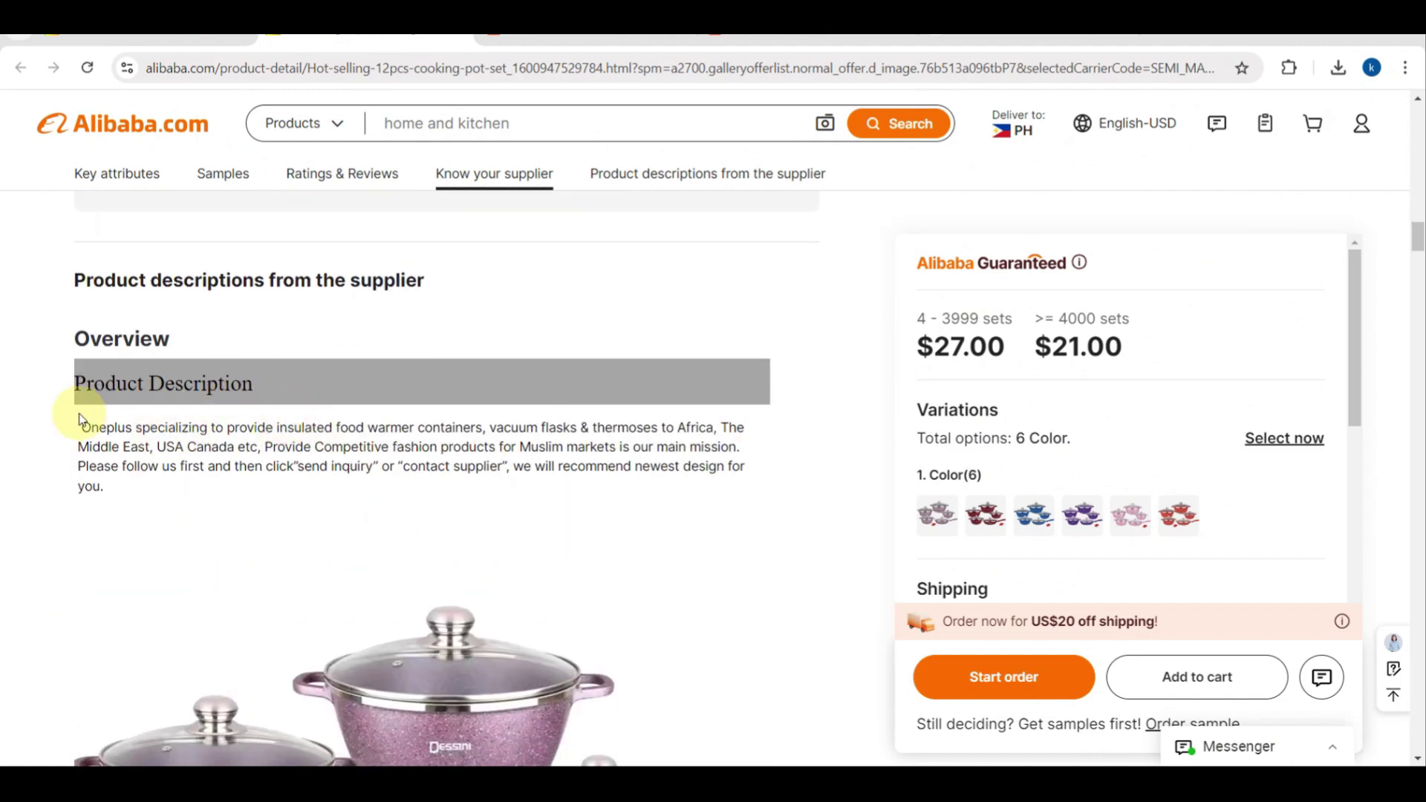
scroll(80, 420, up, 5)
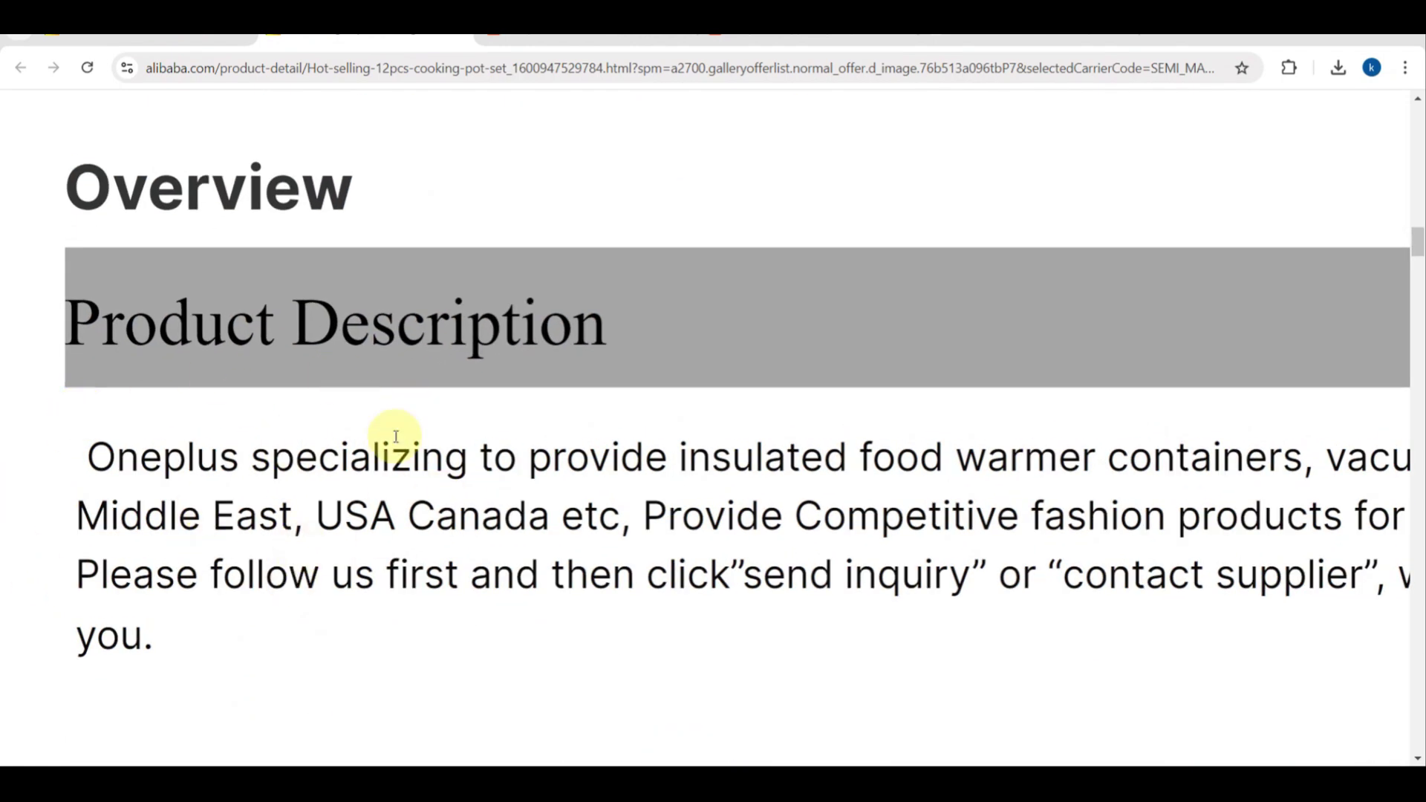
scroll(484, 579, down, 5)
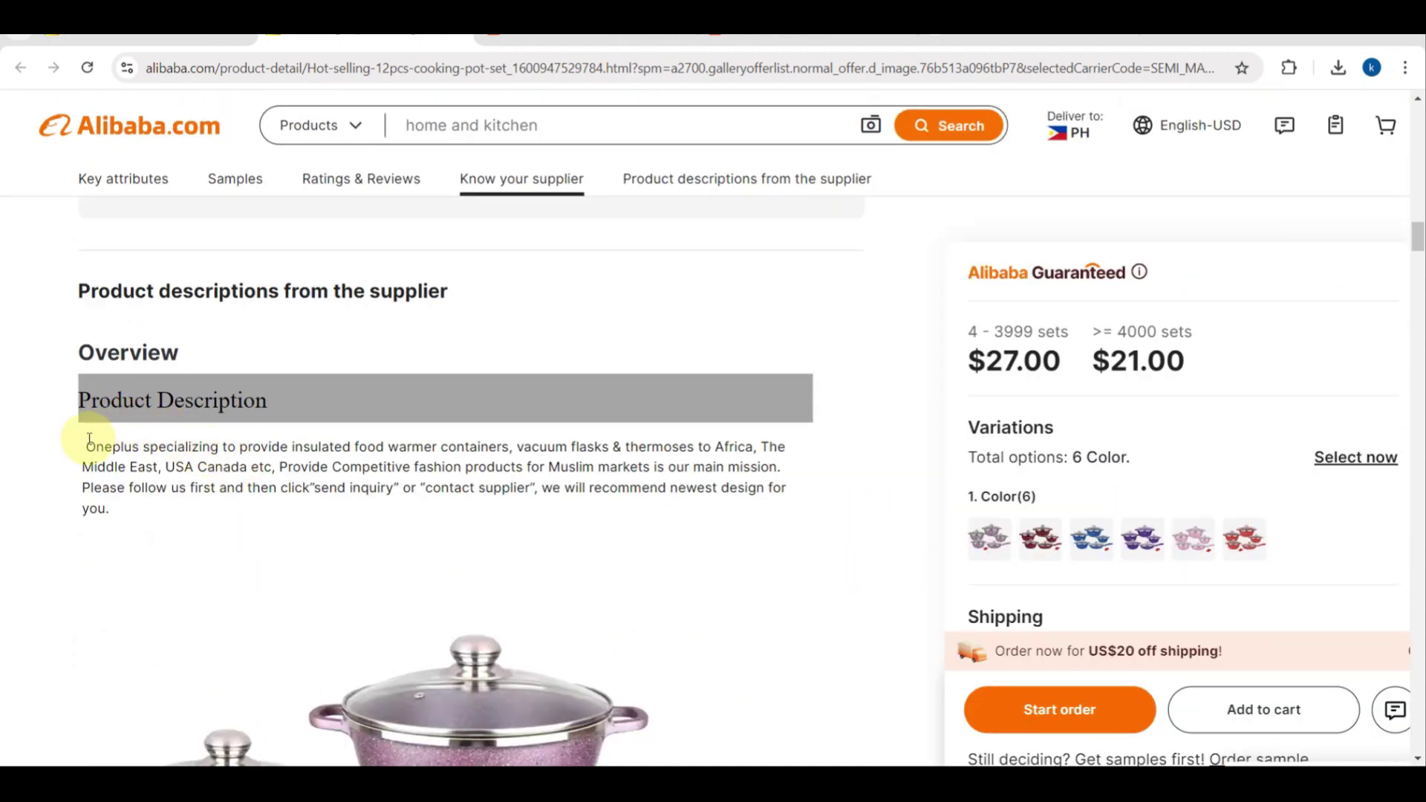
drag(88, 445, 192, 508)
key(ctrl+c)
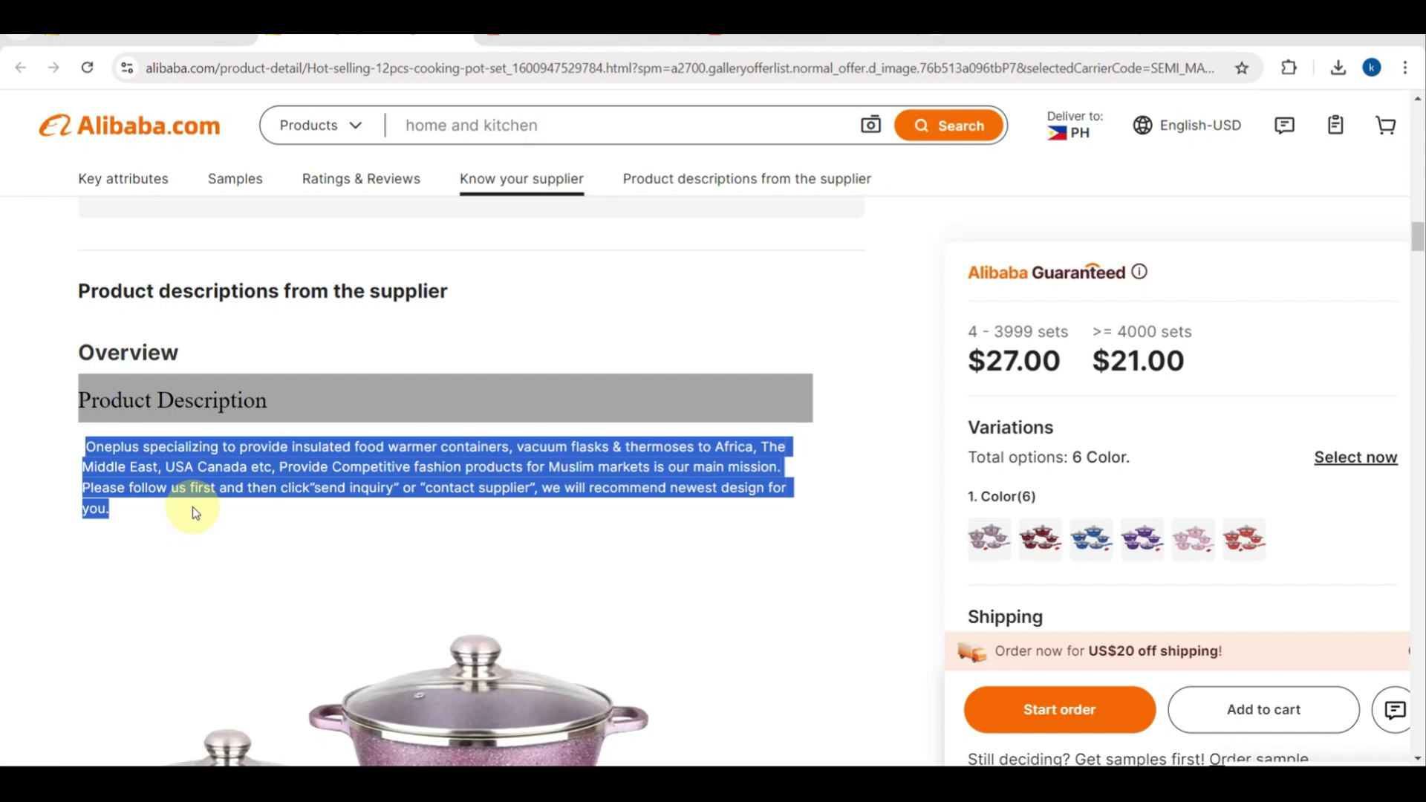
Paste the copied paragraph as the Shopee product description and insert a space before "send inquiry".
scroll(193, 506, down, 10)
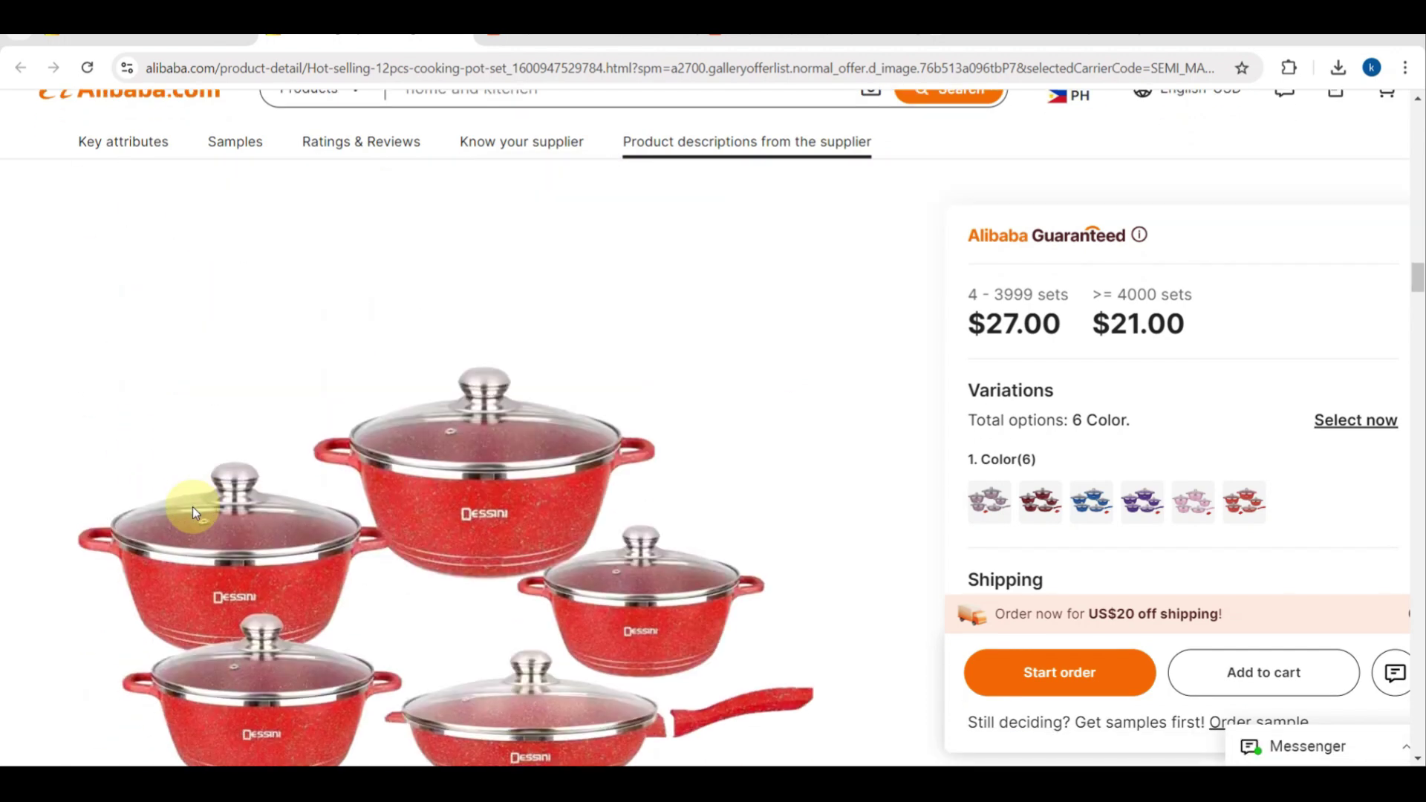
scroll(193, 507, down, 10)
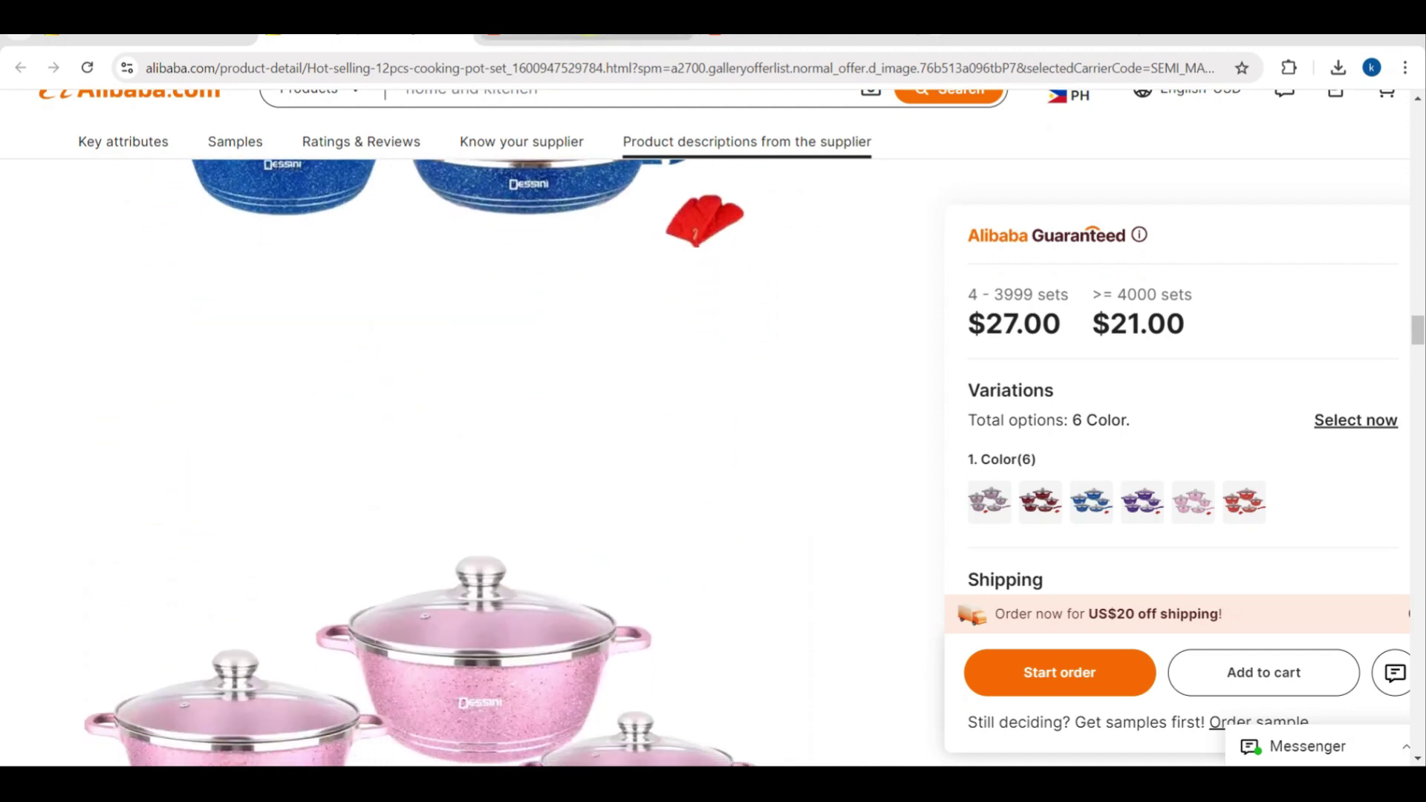
key(ctrl+Tab)
key(ctrl+v)
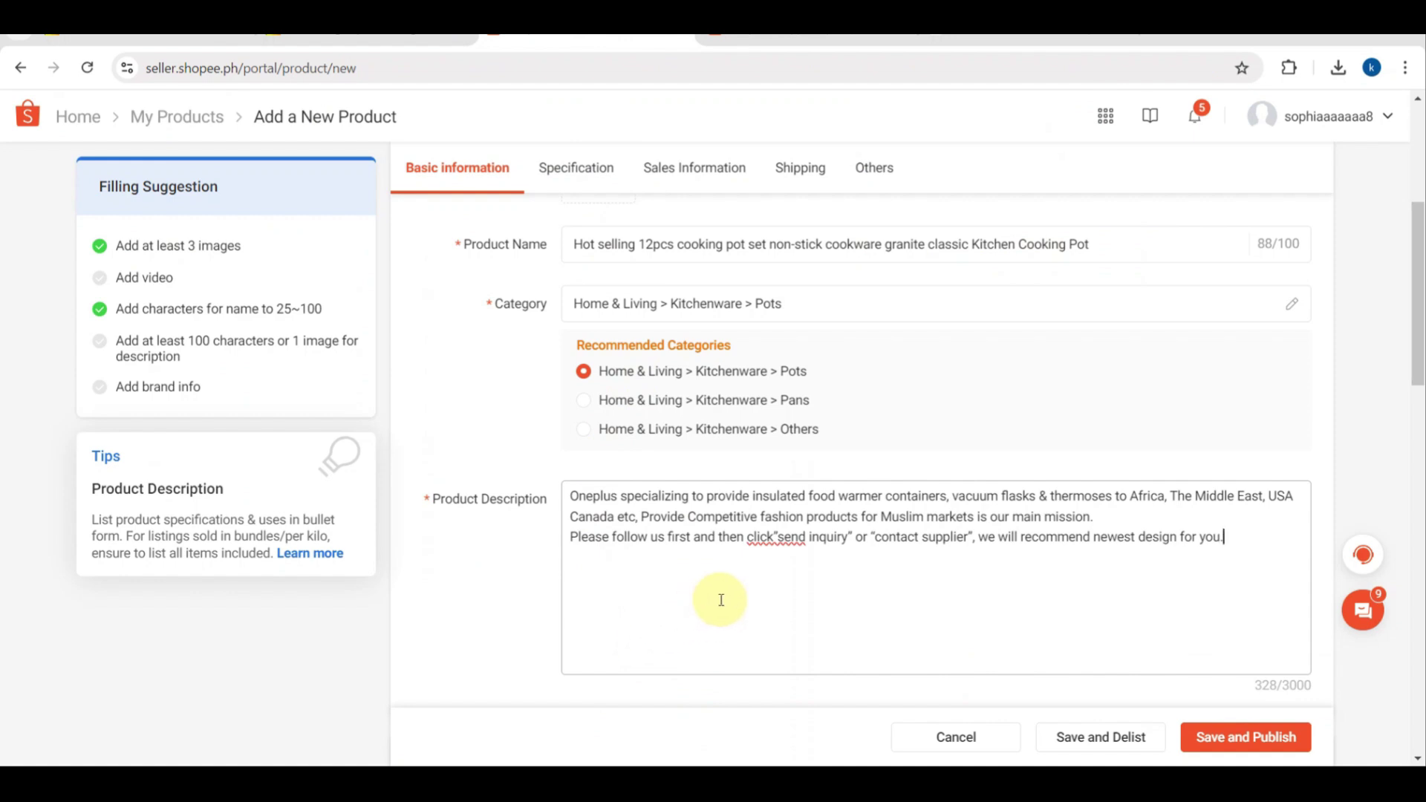
scroll(721, 600, down, 4)
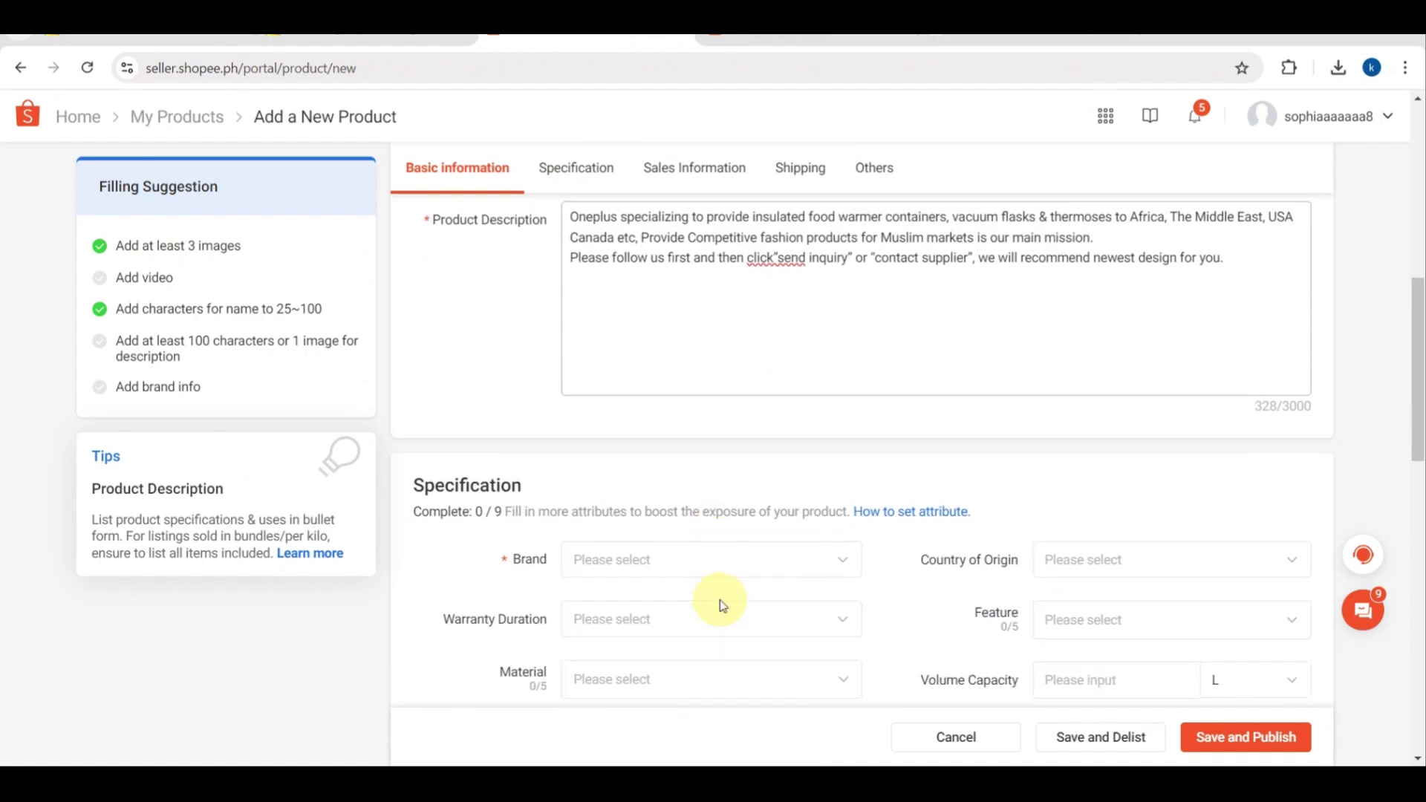
click(775, 255)
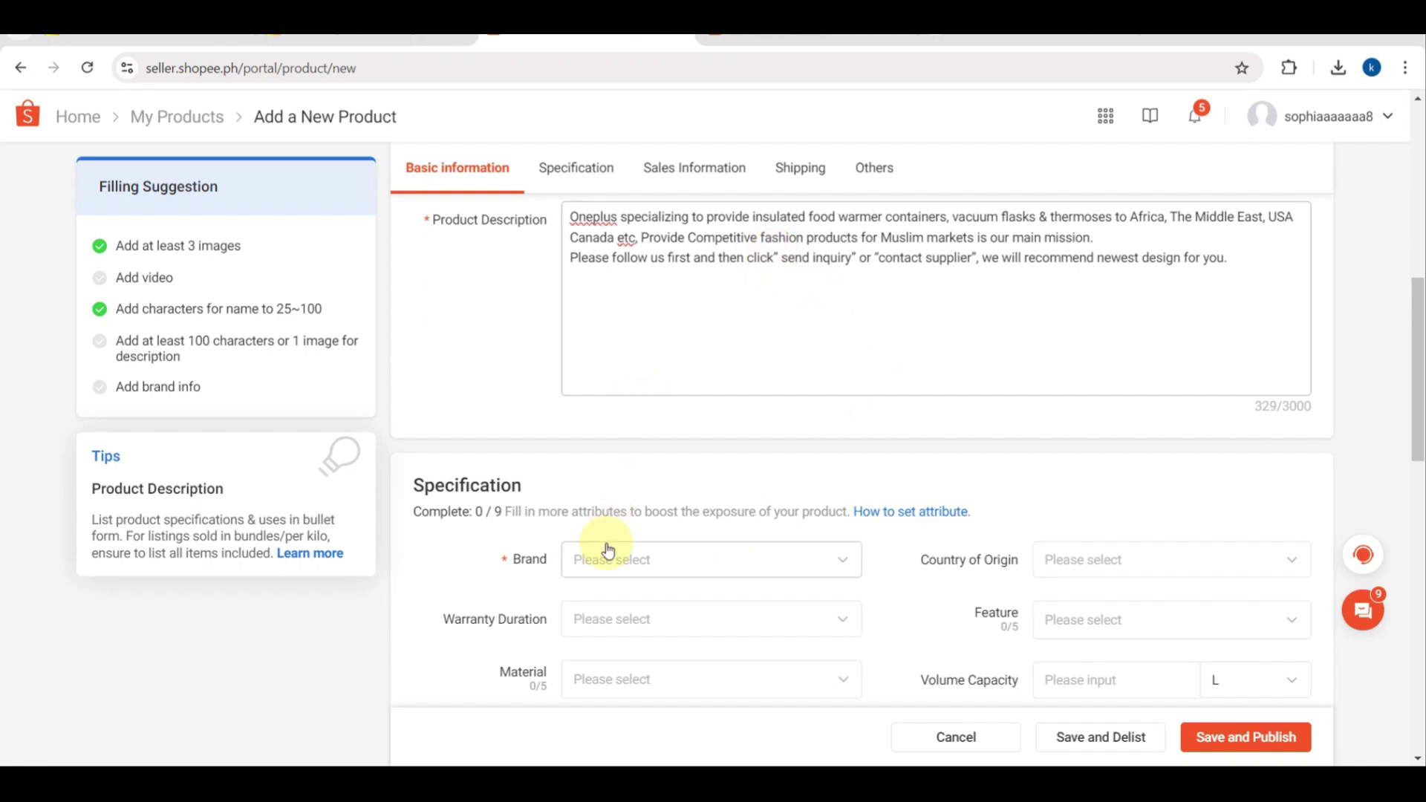
Set the product's brand to NoBrand in the specifications.
scroll(607, 549, down, 2)
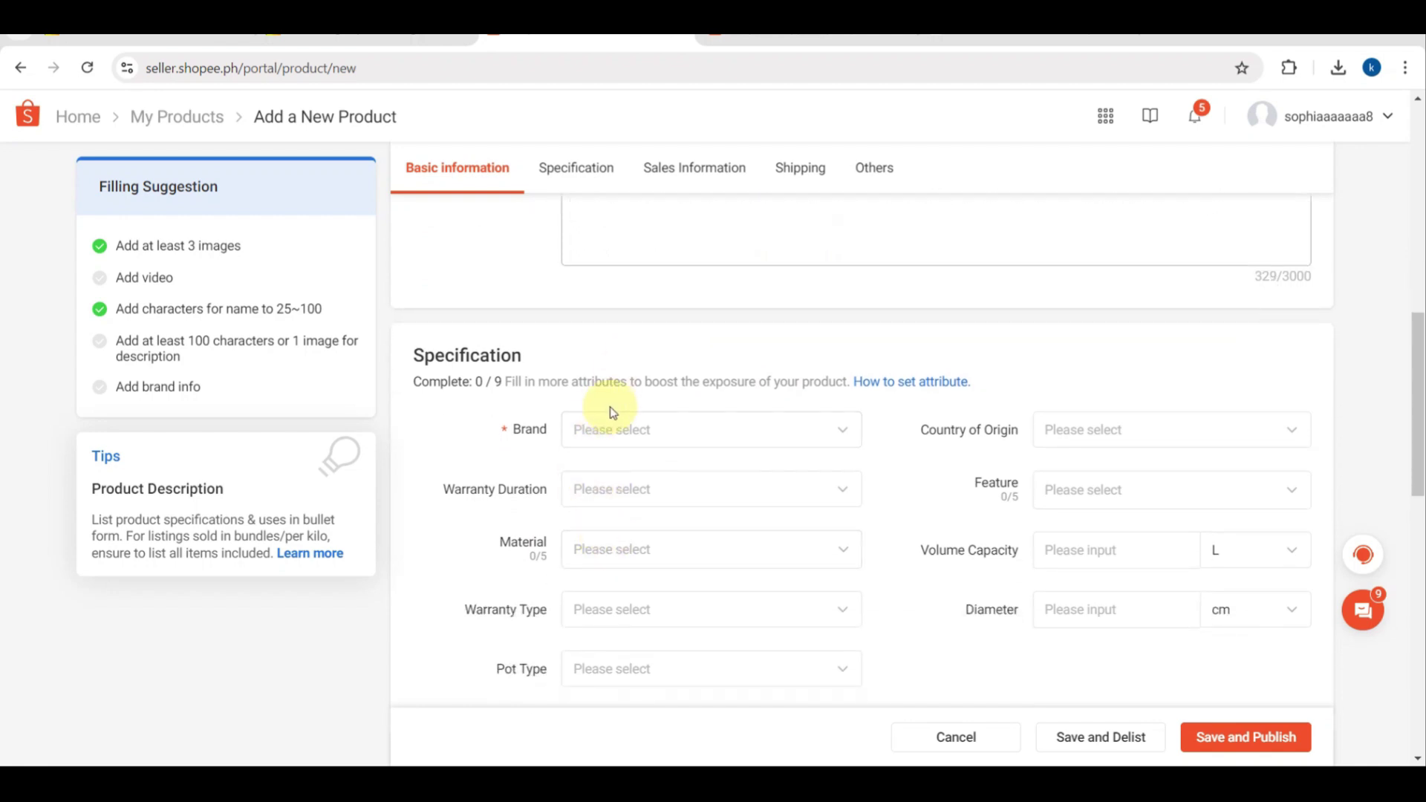
click(633, 439)
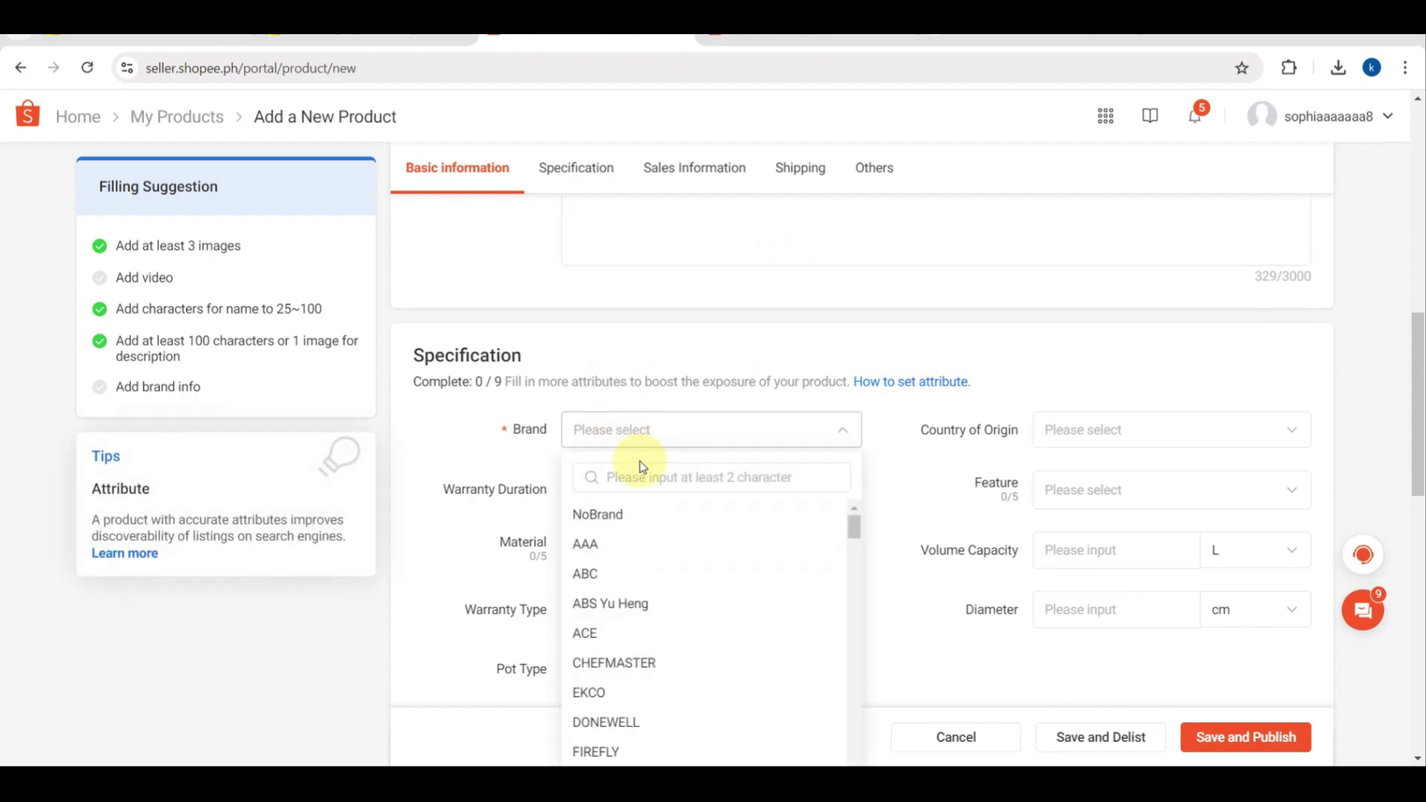
click(624, 514)
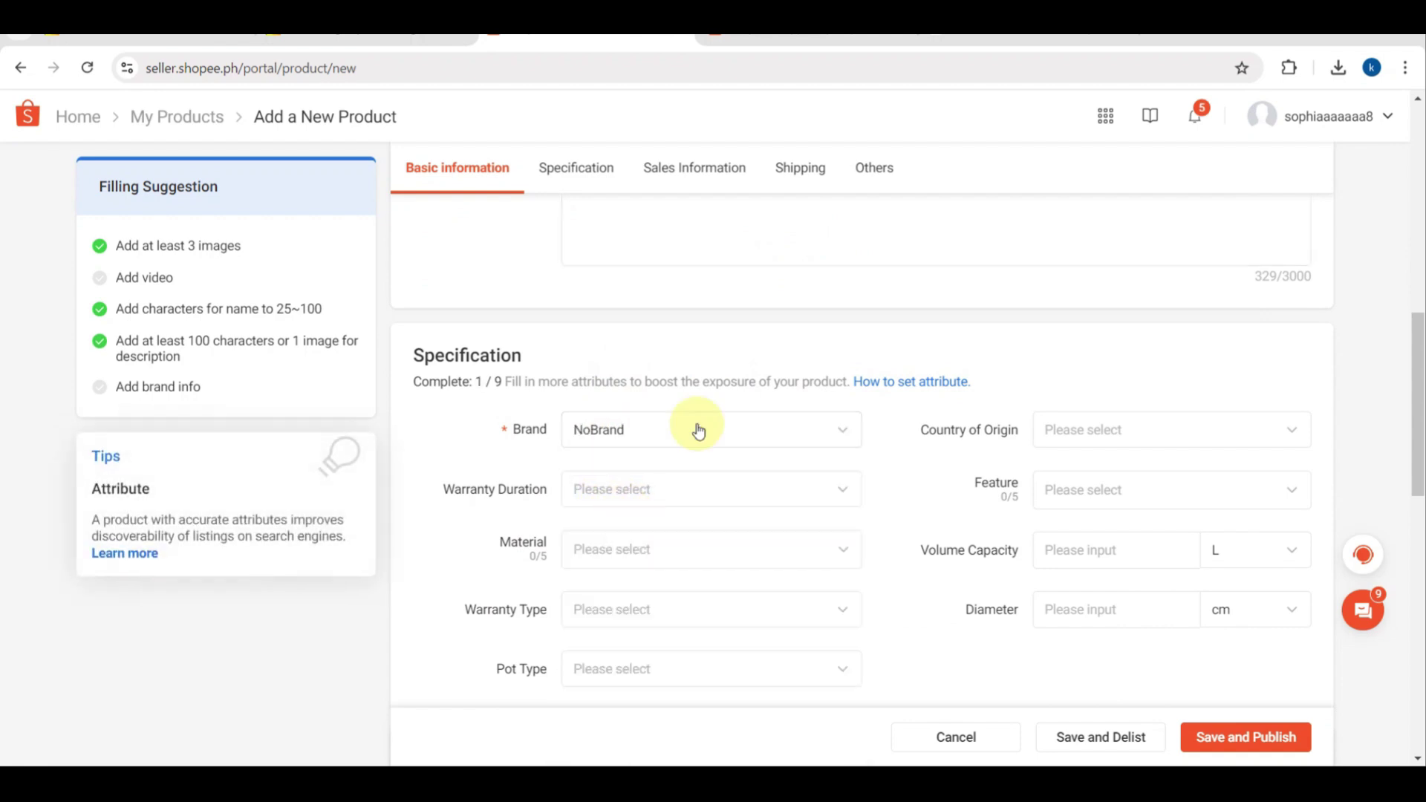
Look through the remaining specification attributes and the variations, price and stock fields of the Shopee product form.
scroll(997, 427, down, 3)
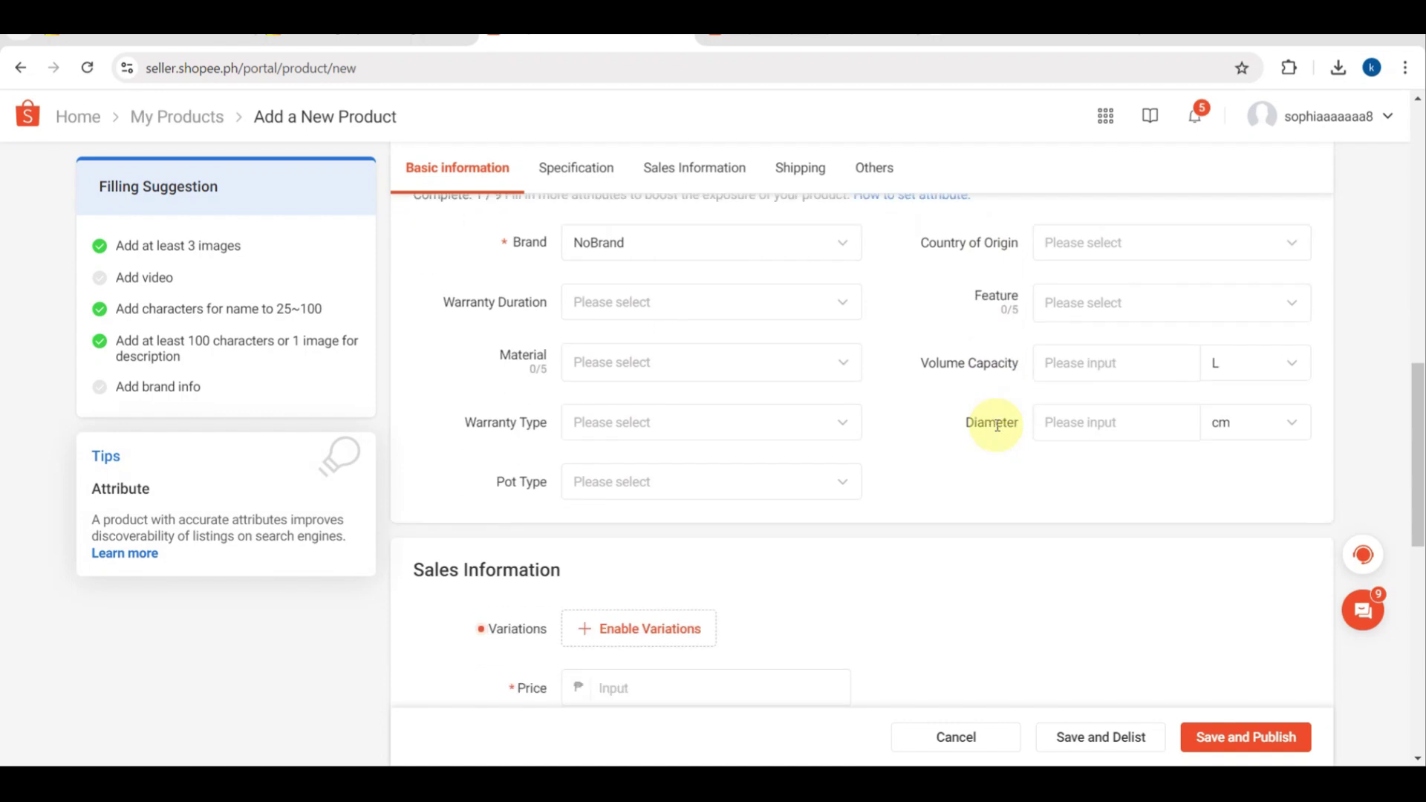
scroll(988, 312, up, 2)
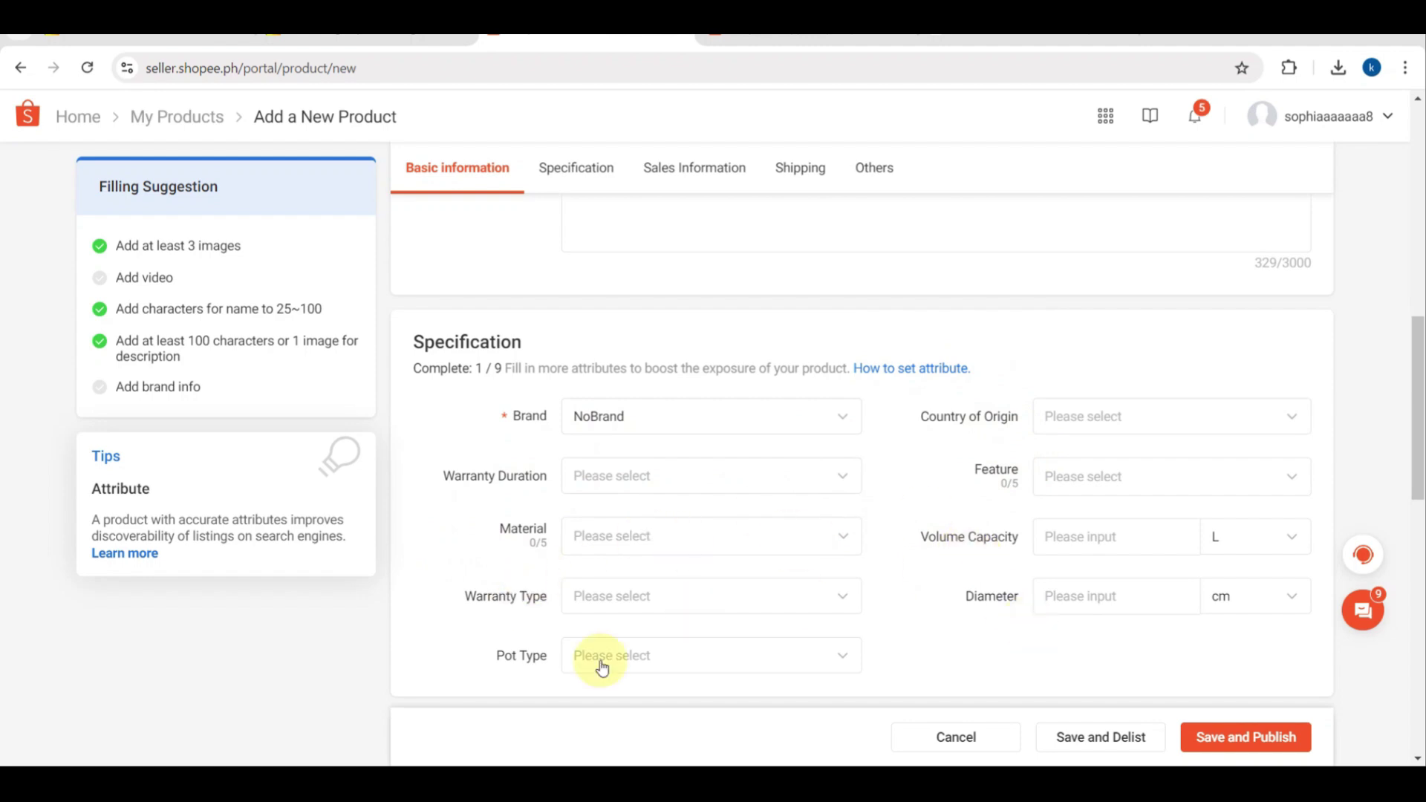
scroll(580, 687, down, 3)
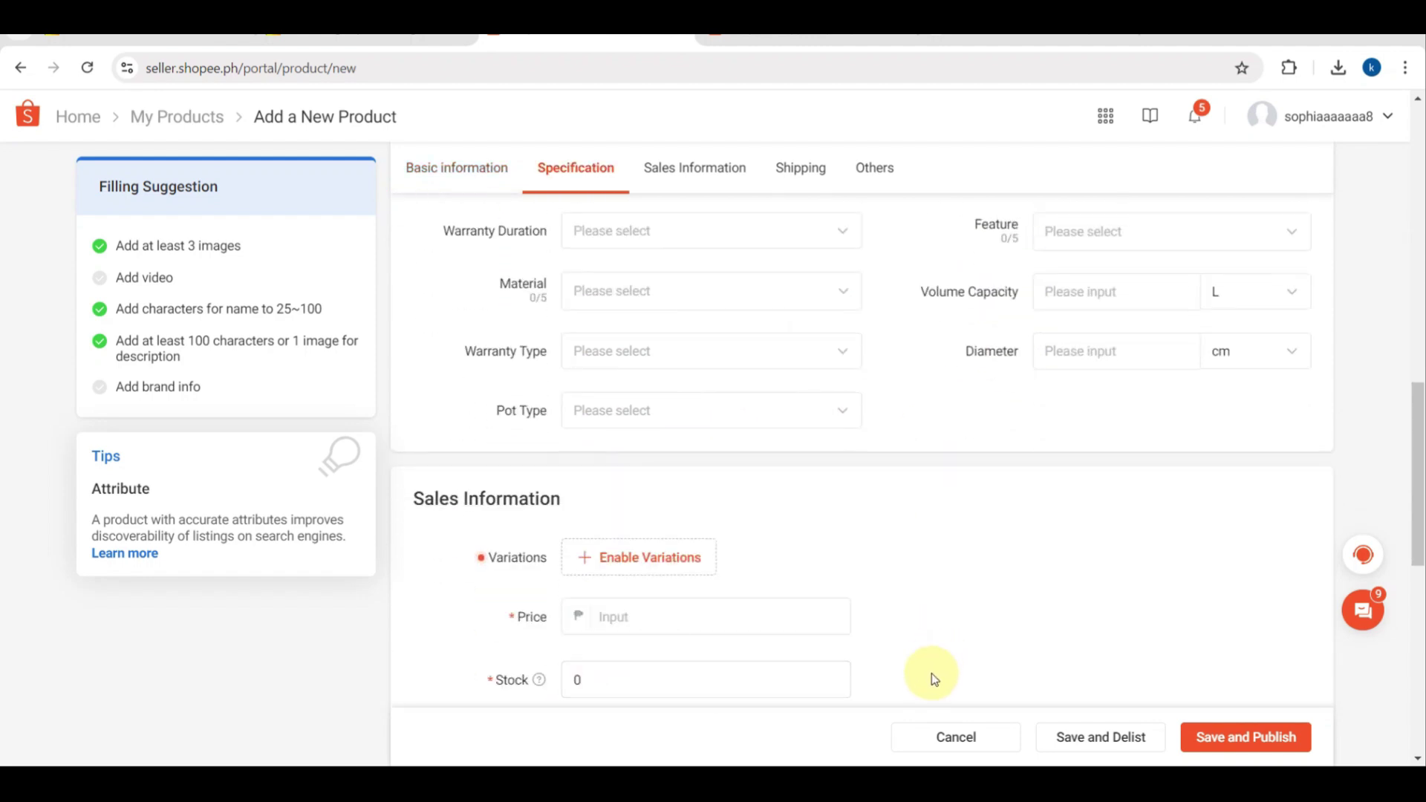
scroll(729, 520, down, 2)
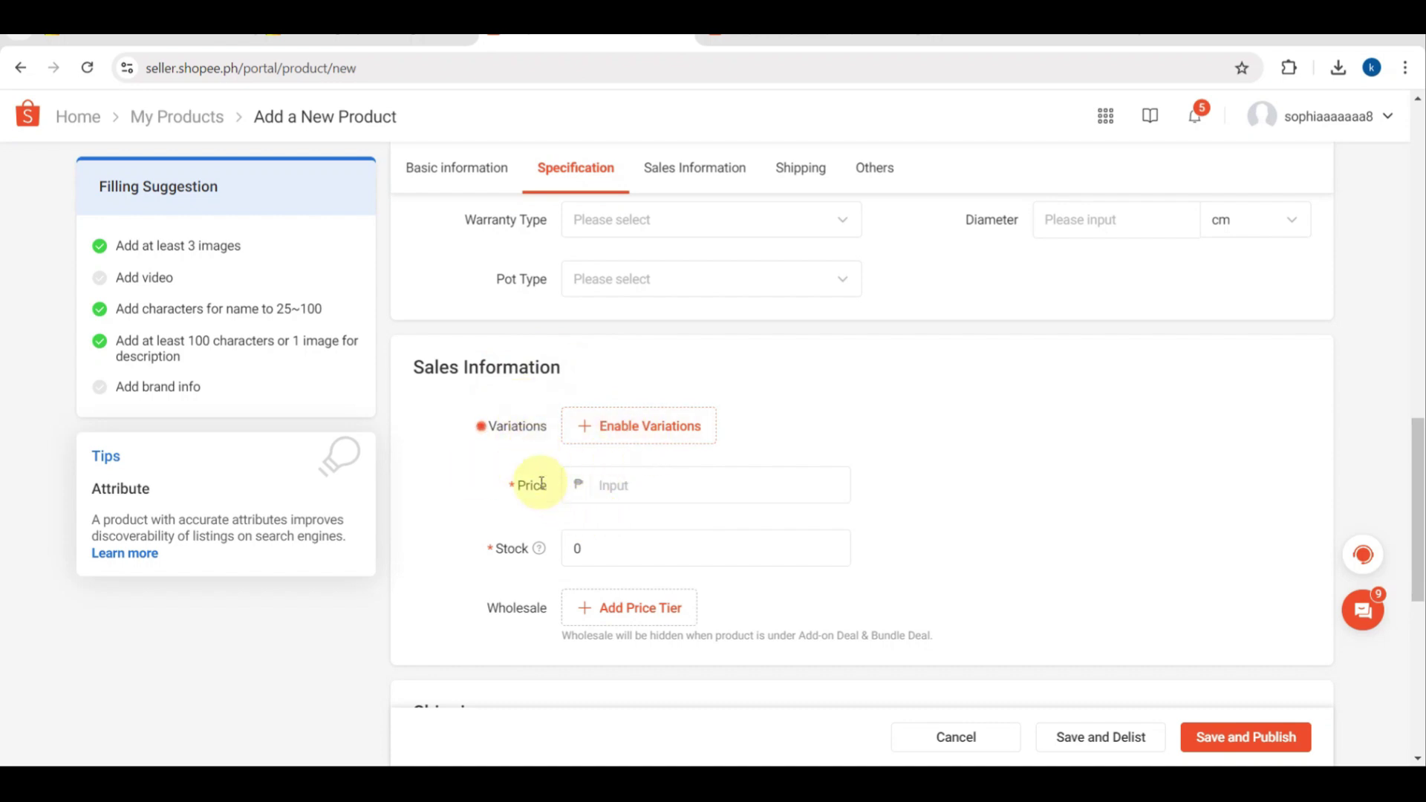
click(694, 170)
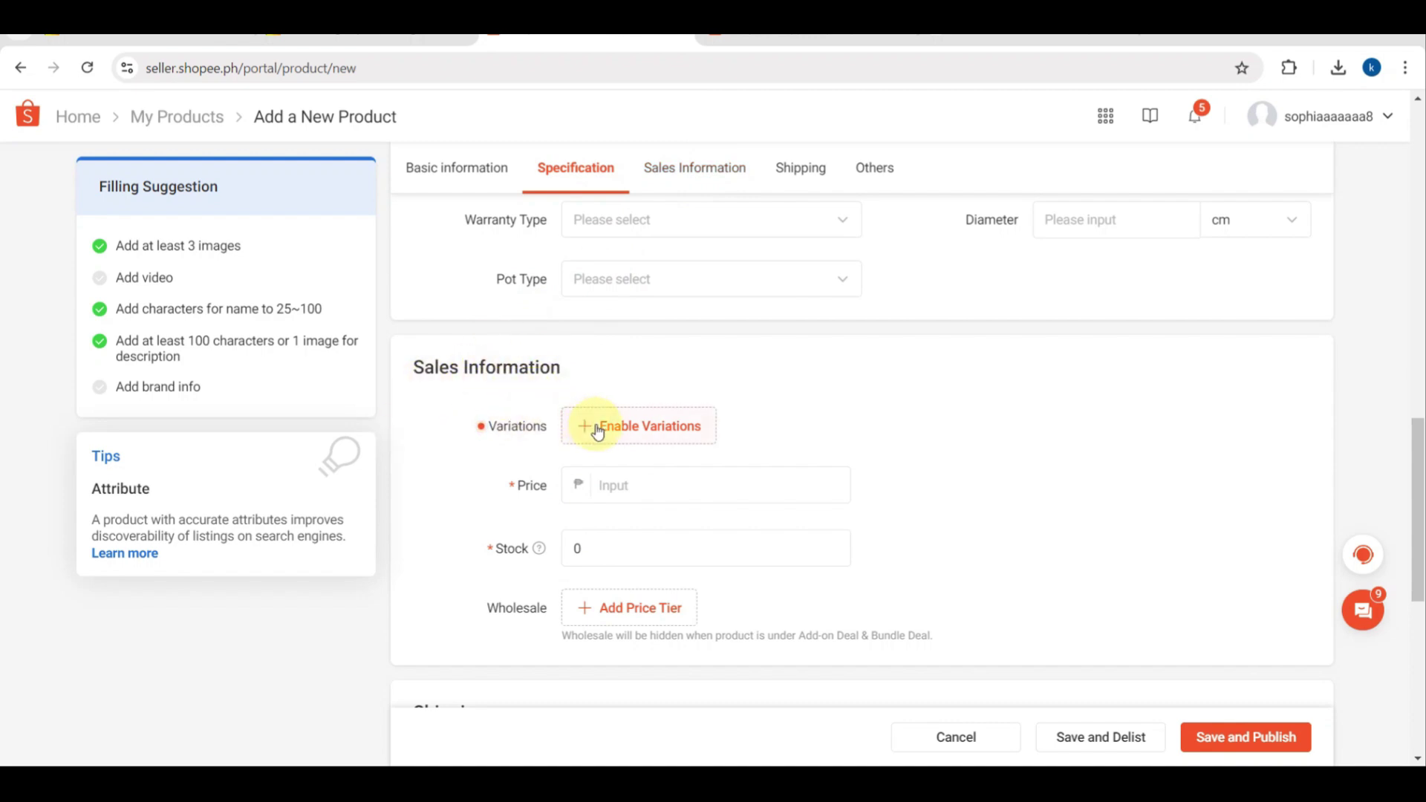
scroll(596, 431, up, 4)
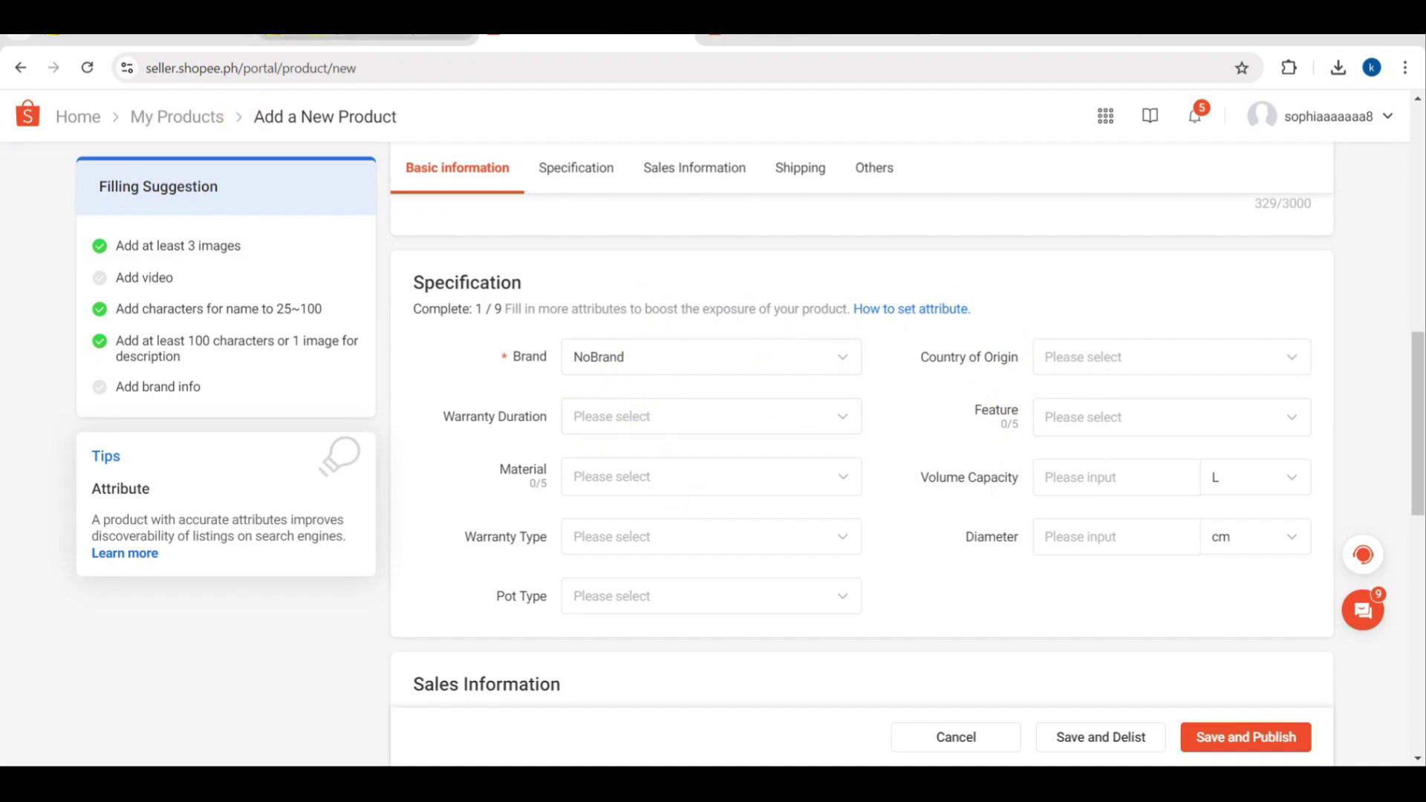
Switch to the Alibaba page and examine the cookware set's key attributes, such as material, feature and number of pieces.
click(364, 37)
scroll(520, 298, up, 3)
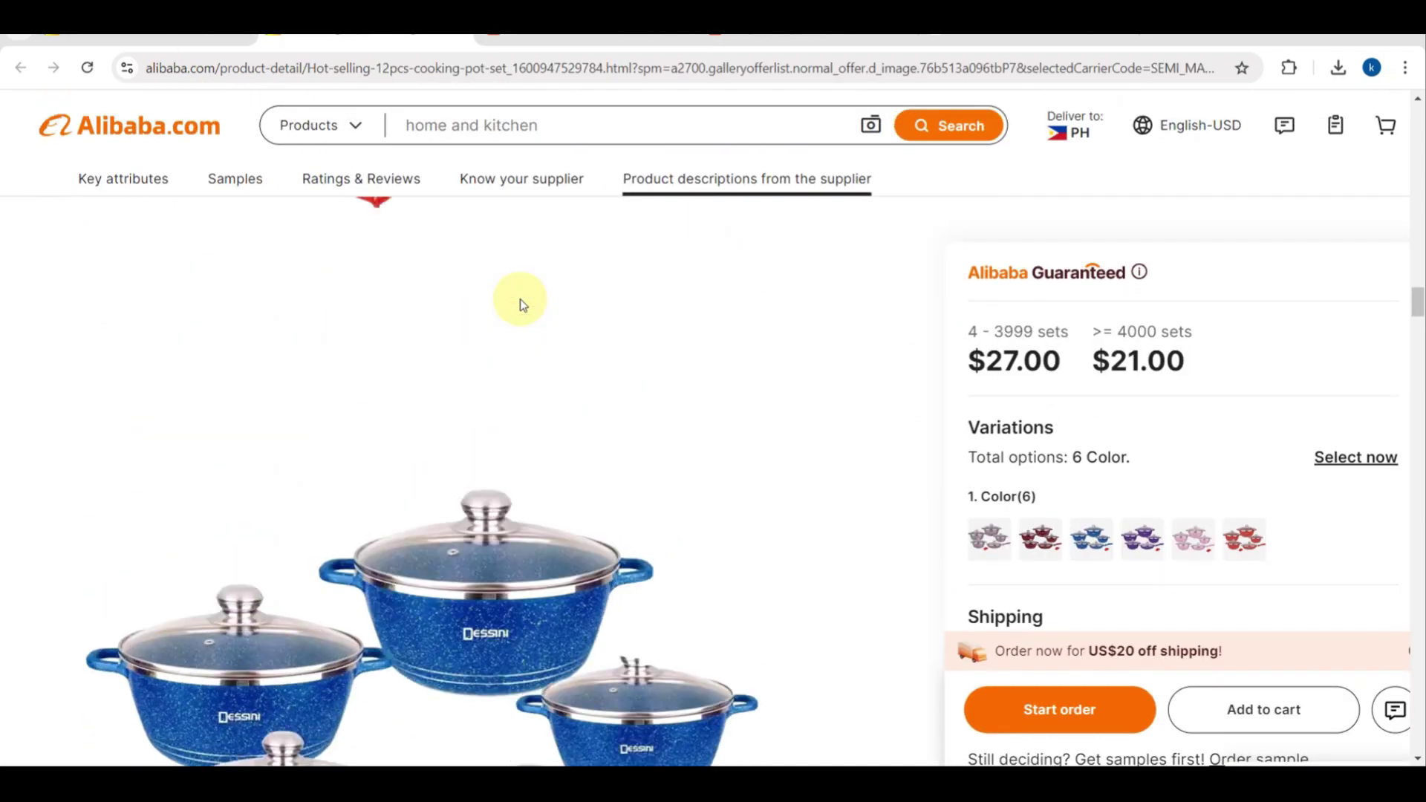
scroll(522, 303, up, 10)
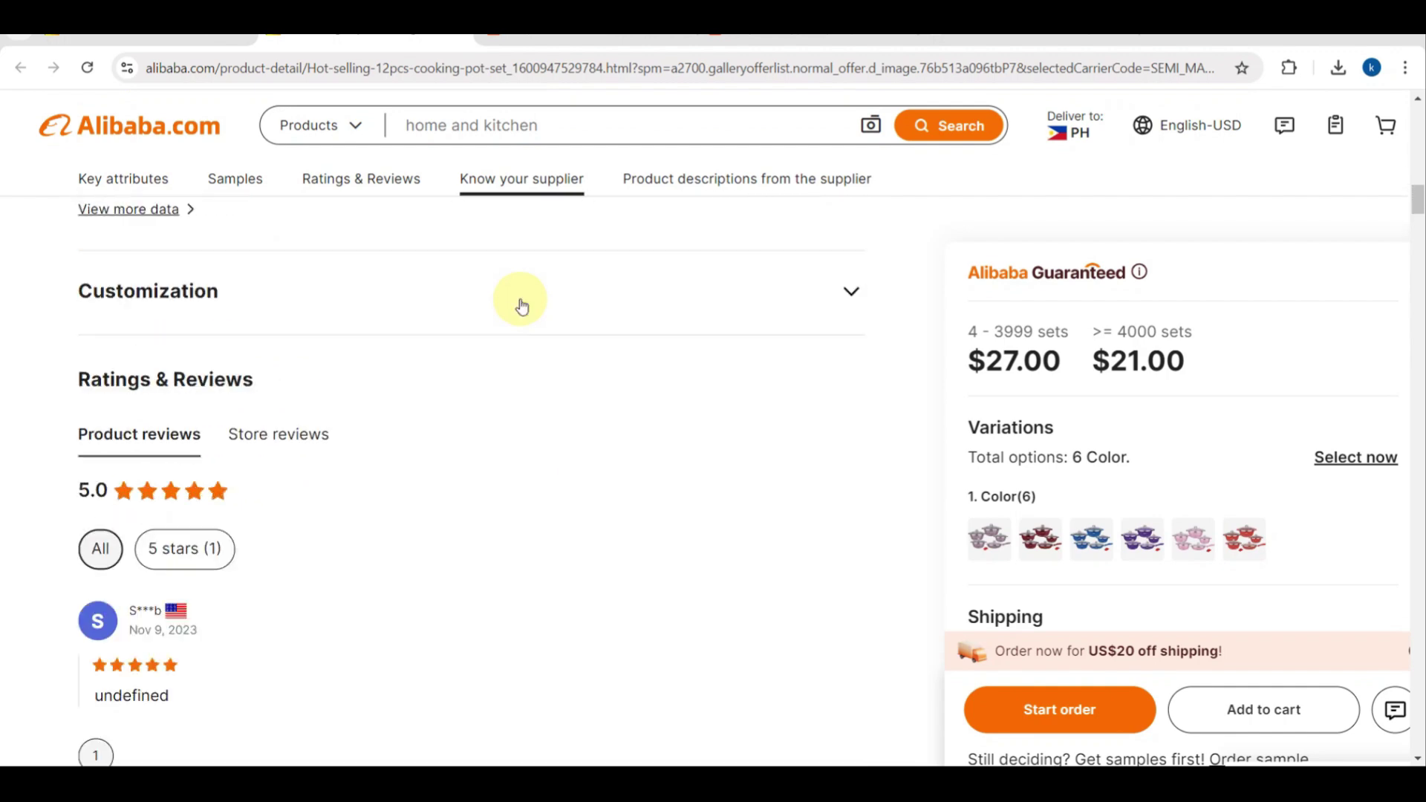
scroll(520, 298, up, 8)
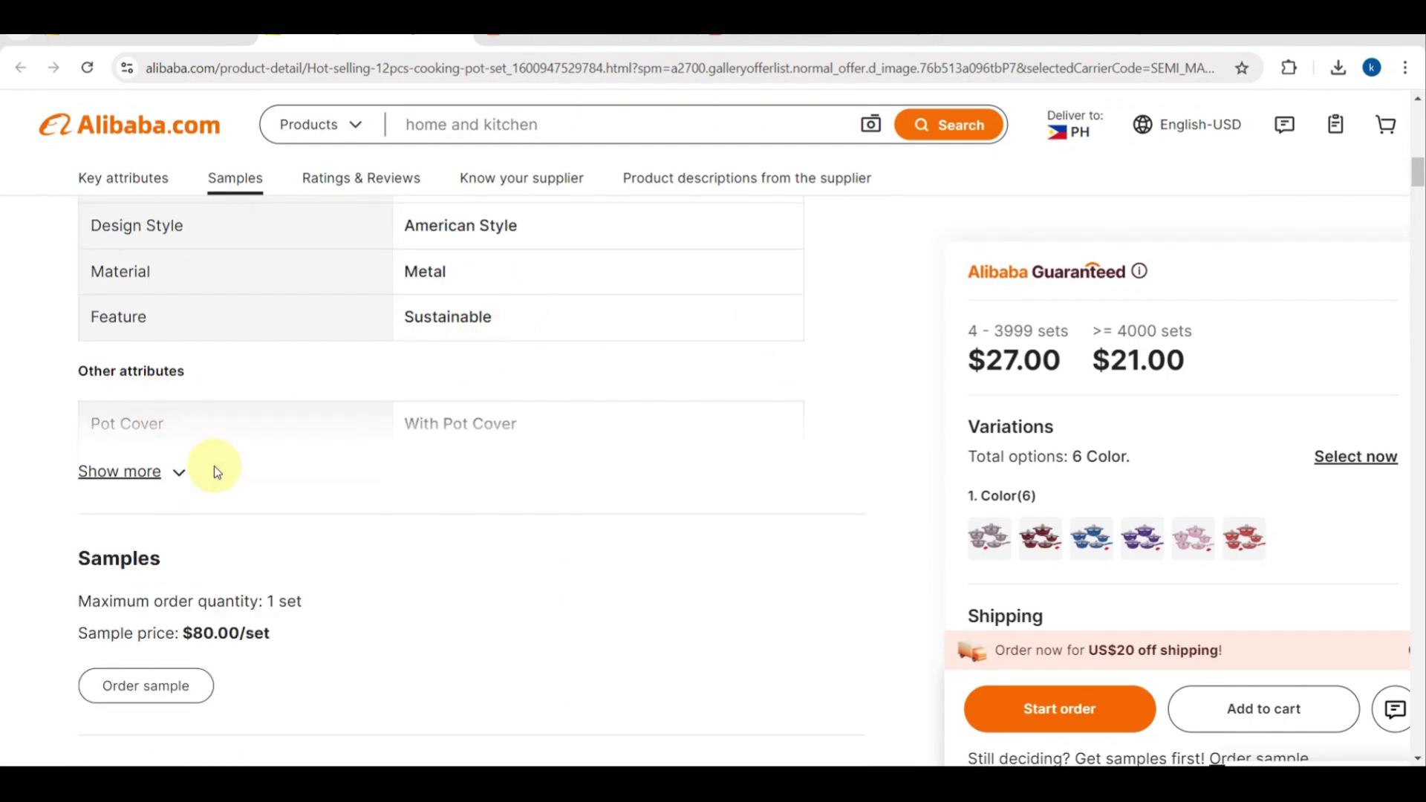
scroll(280, 309, up, 3)
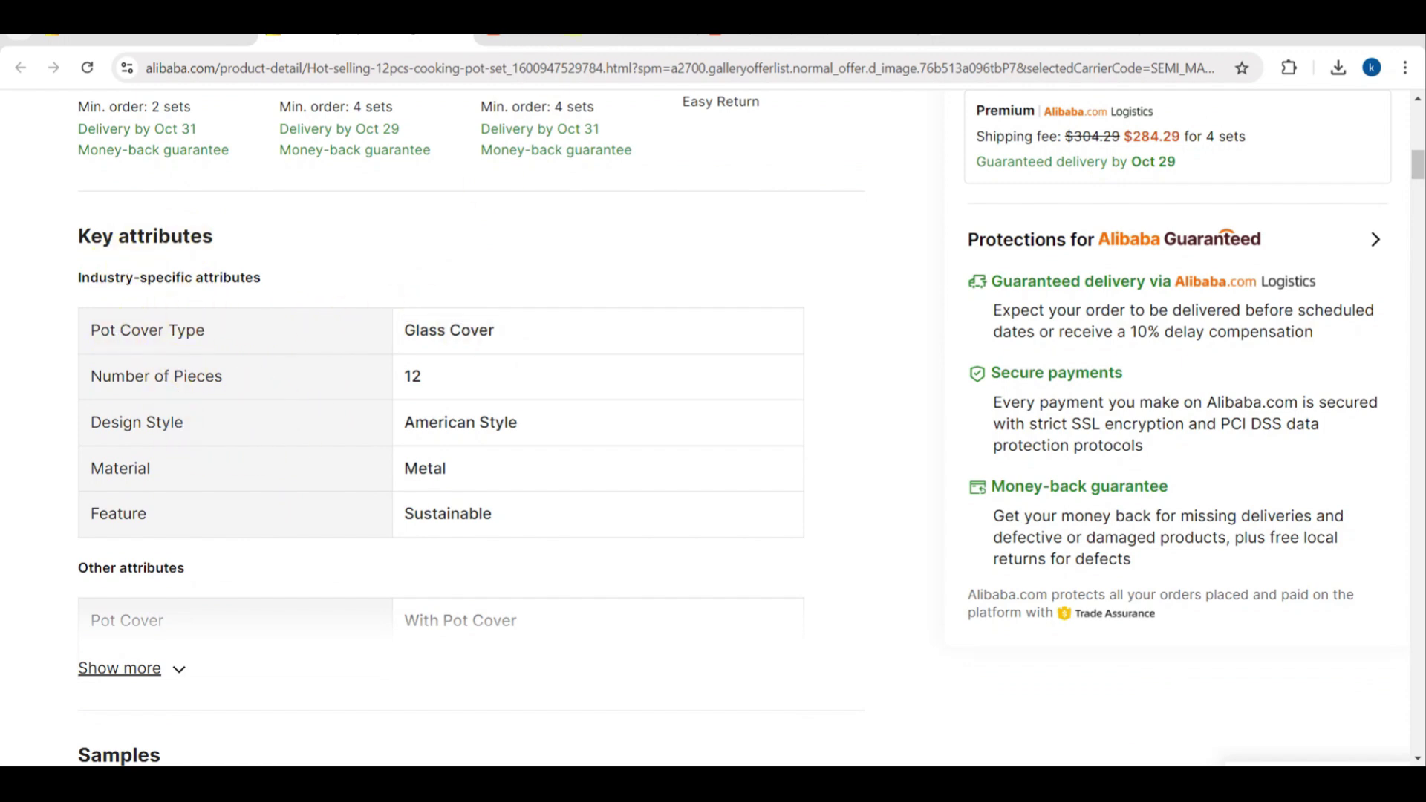
Return to the Shopee product form and review its sales, shipping and other settings, product images, name, category and description.
click(772, 34)
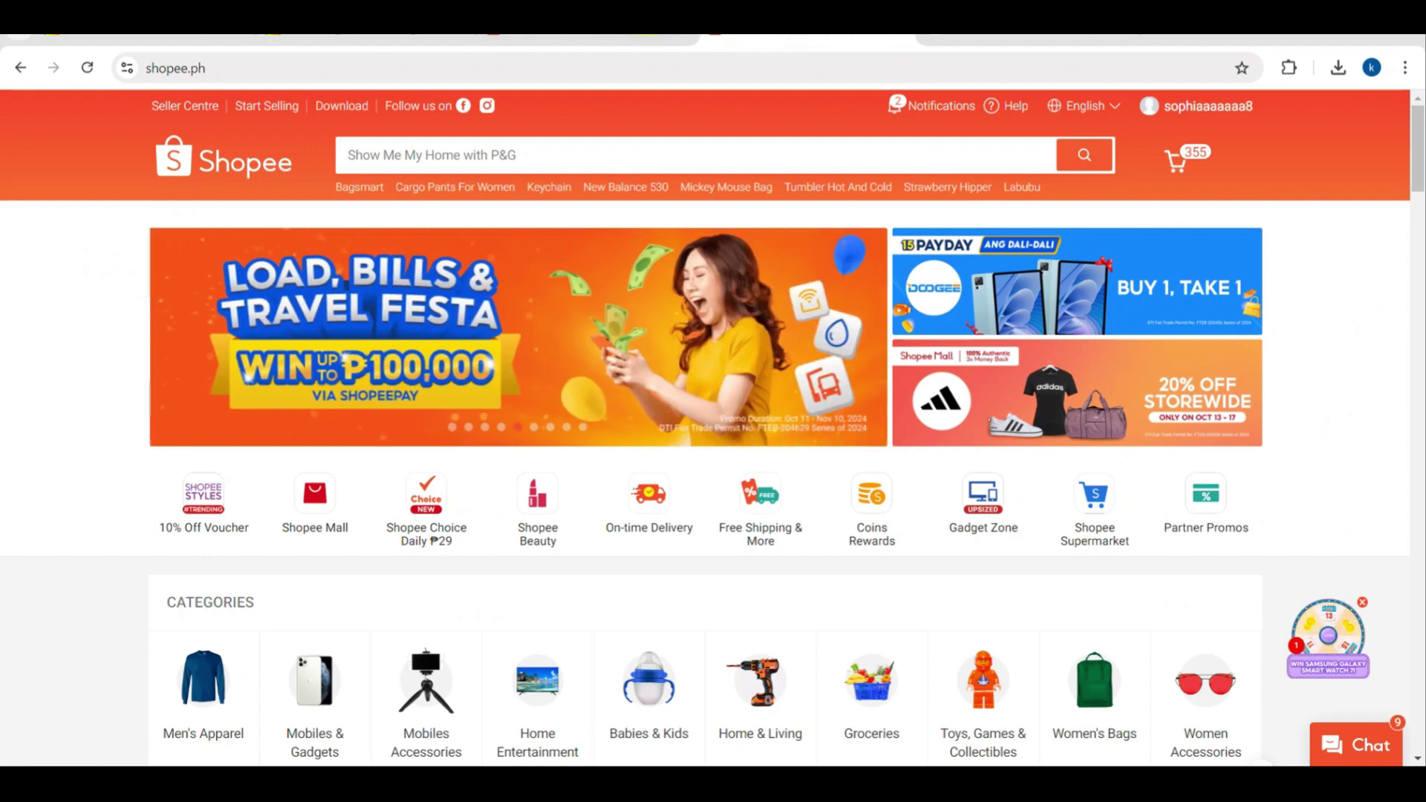
click(640, 34)
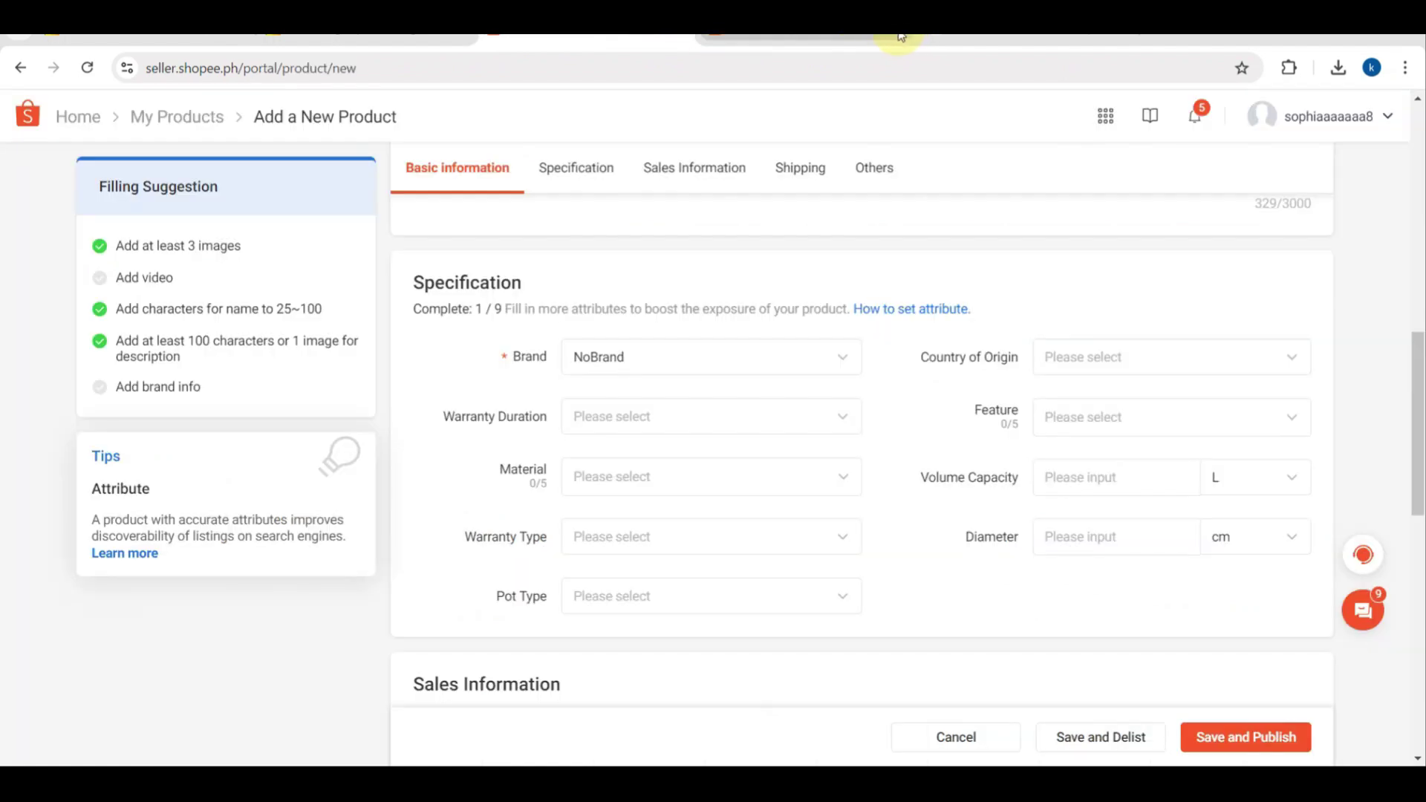
scroll(622, 574, down, 5)
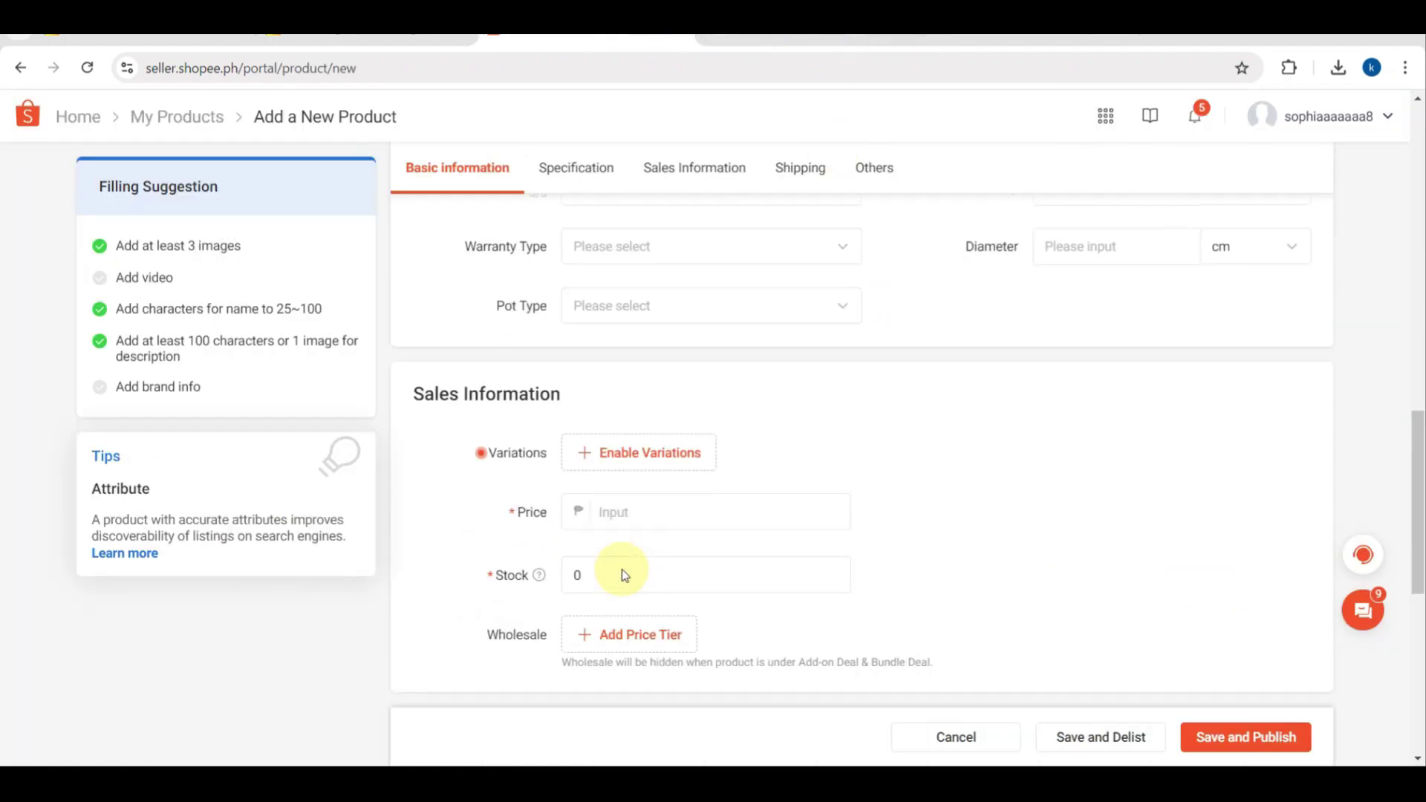
scroll(622, 575, down, 4)
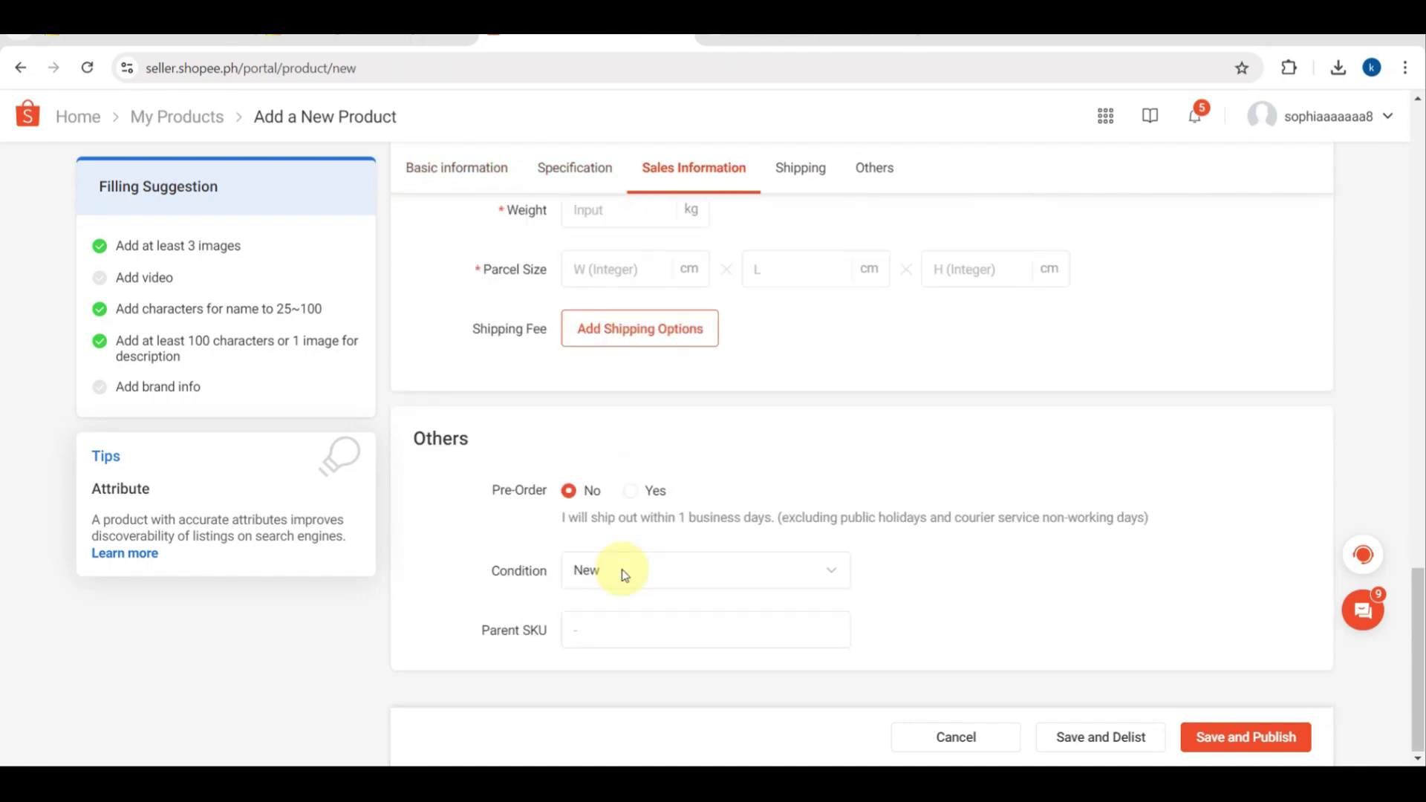
scroll(623, 575, down, 3)
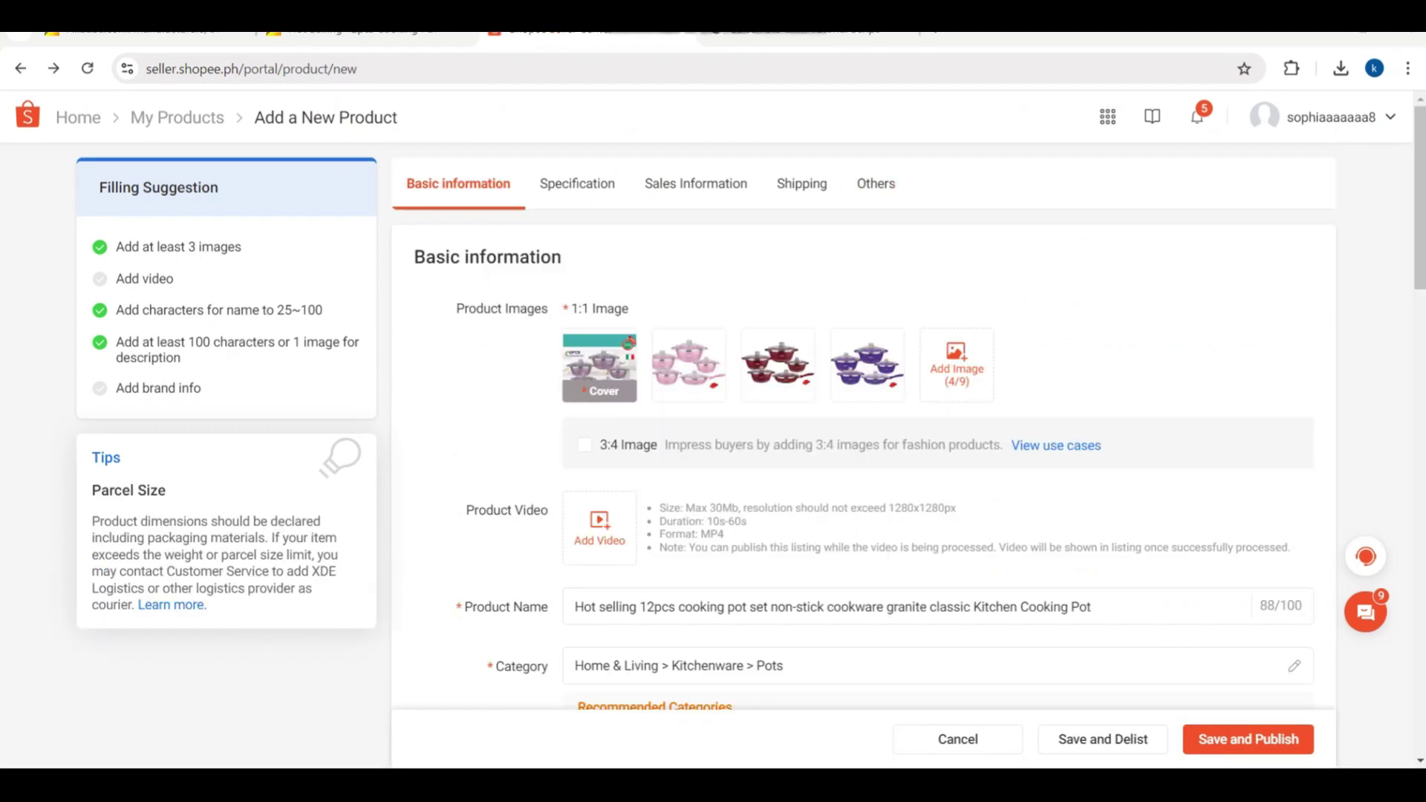
mouse_move(666, 408)
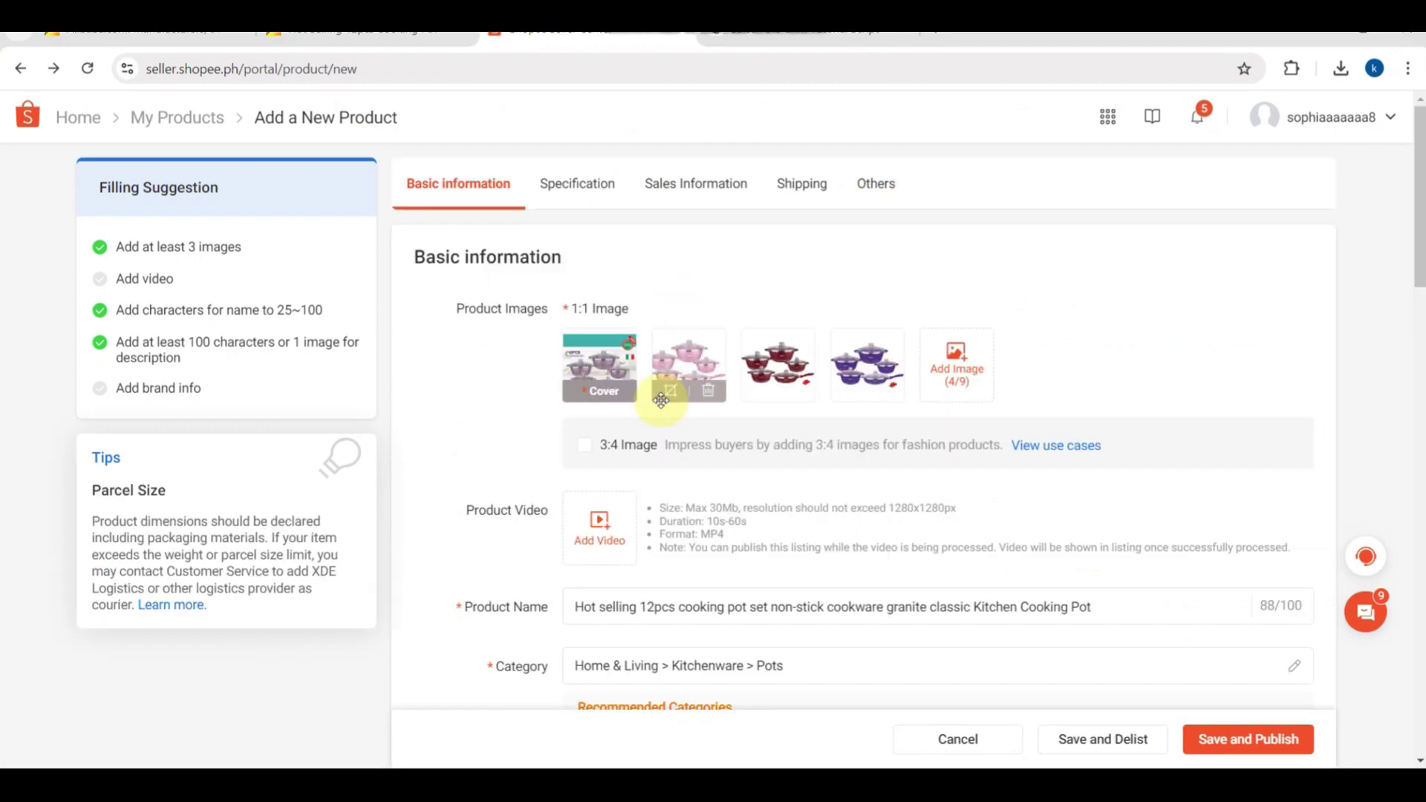
scroll(847, 605, down, 3)
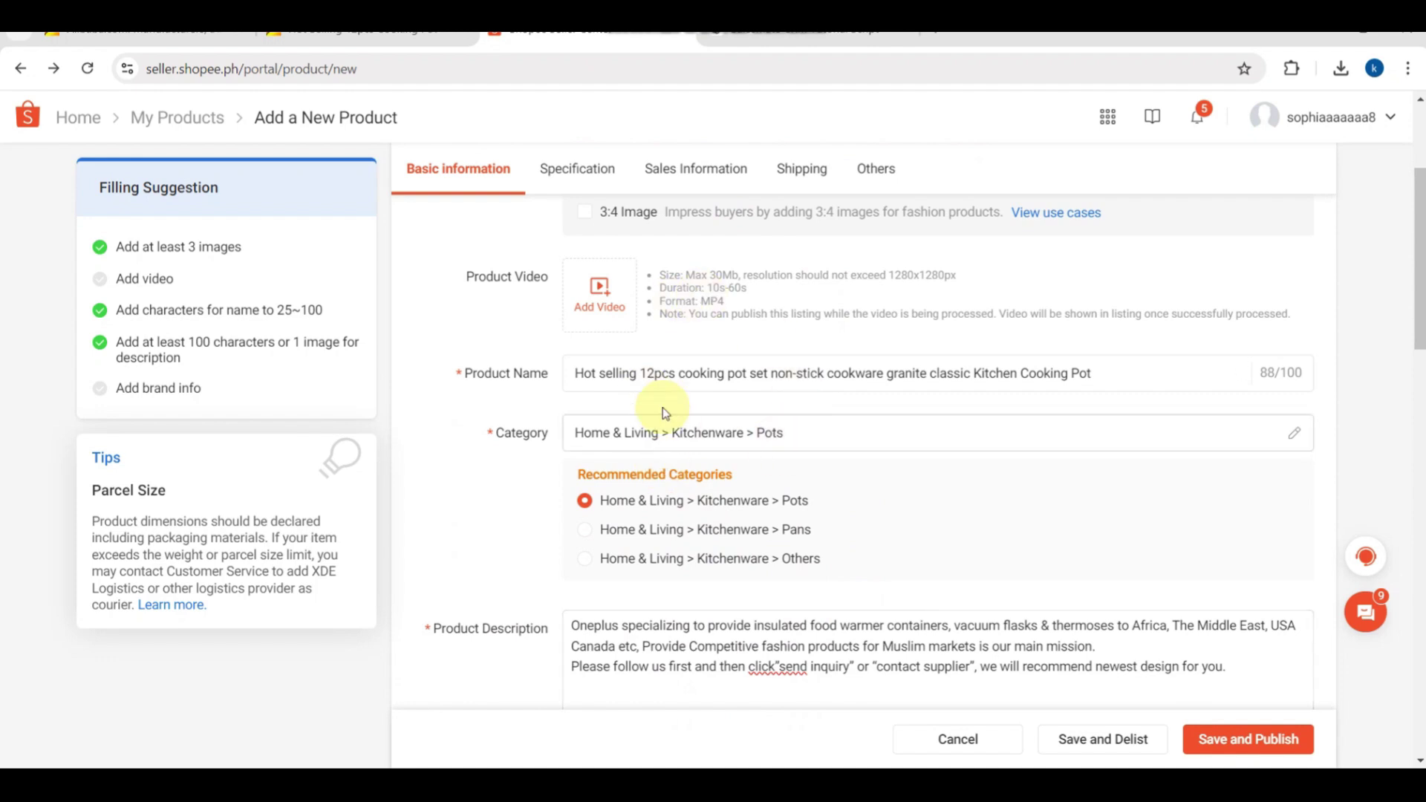
scroll(748, 503, down, 2)
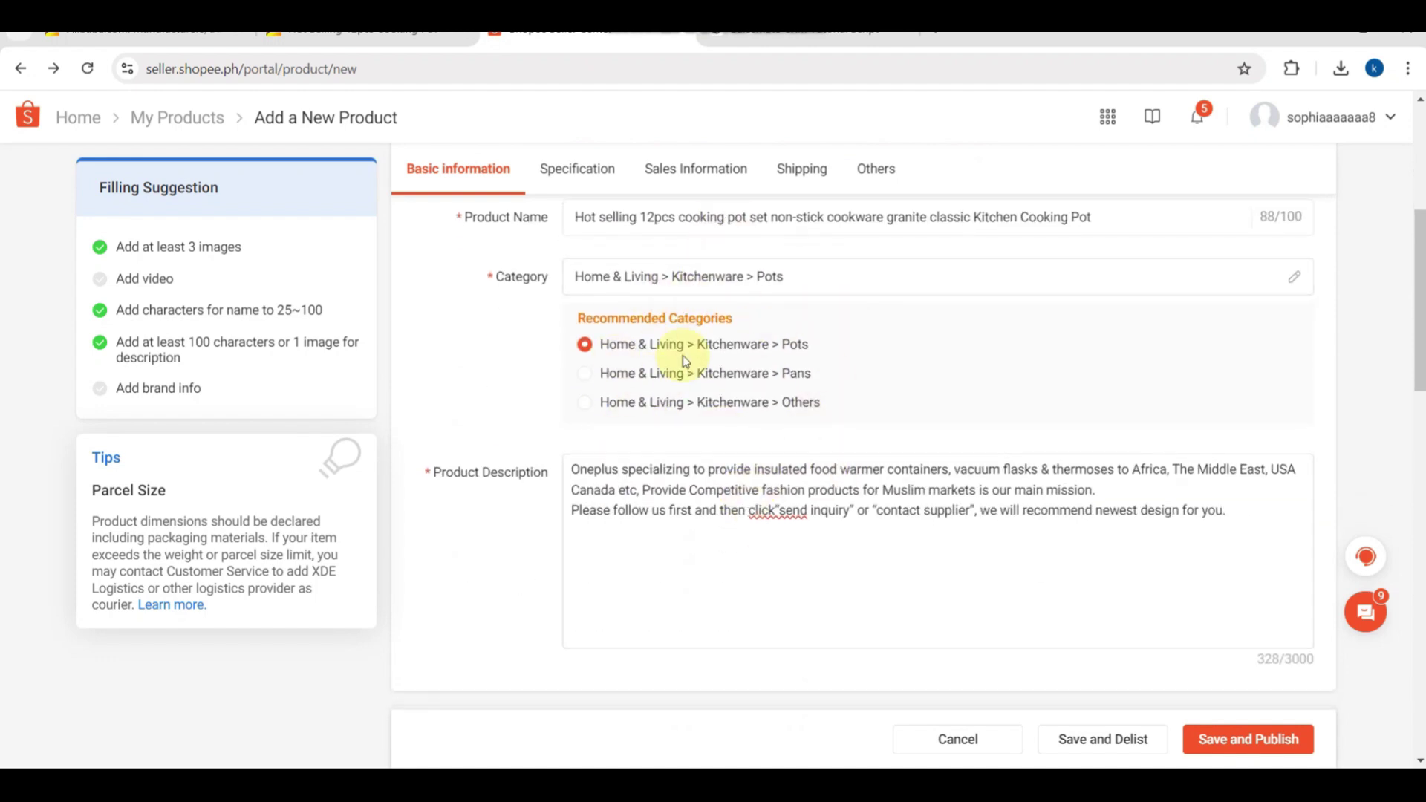
Switch to the Alibaba product page and examine the cookware set's sample offer, performance analysis, and ratings and reviews.
scroll(765, 456, down, 4)
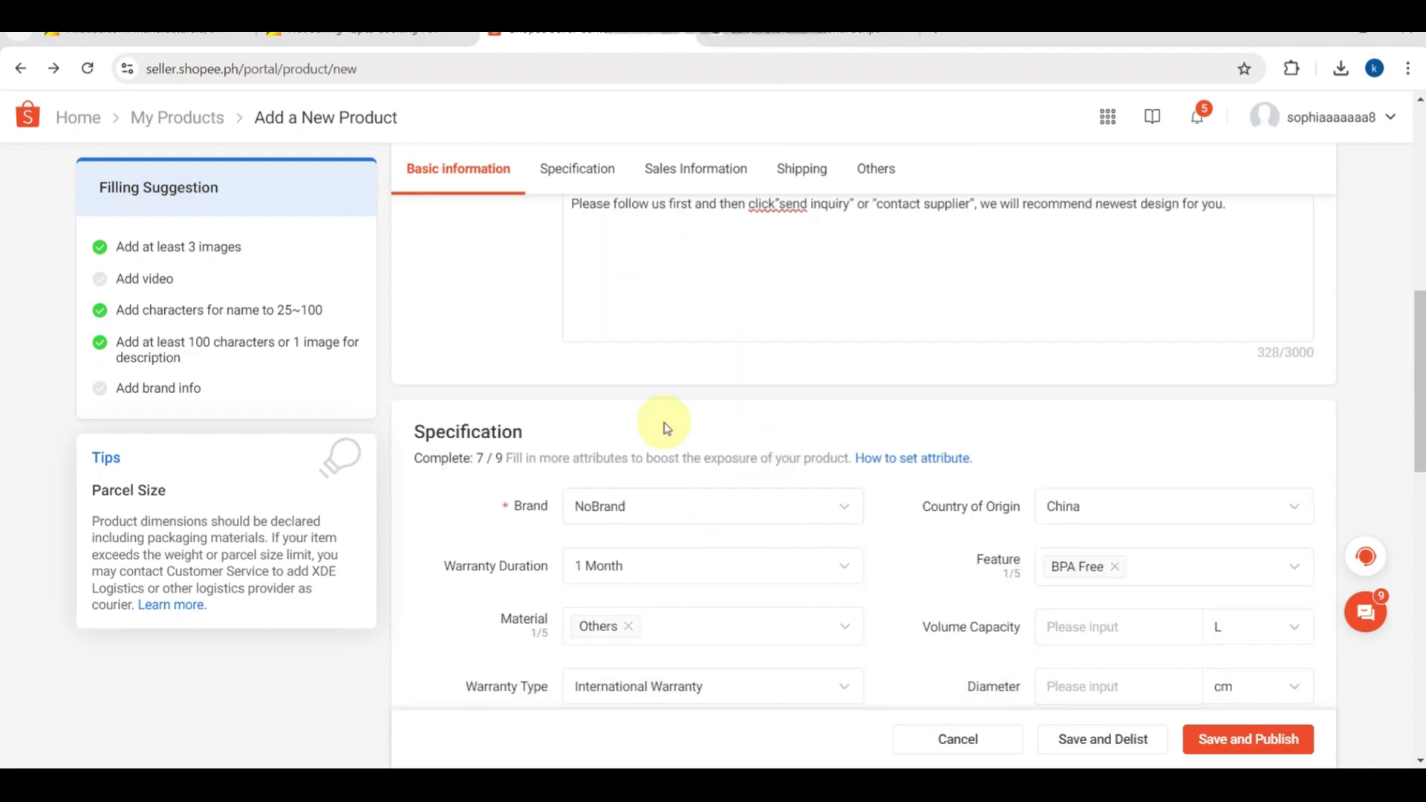
key(ctrl+shift+Tab)
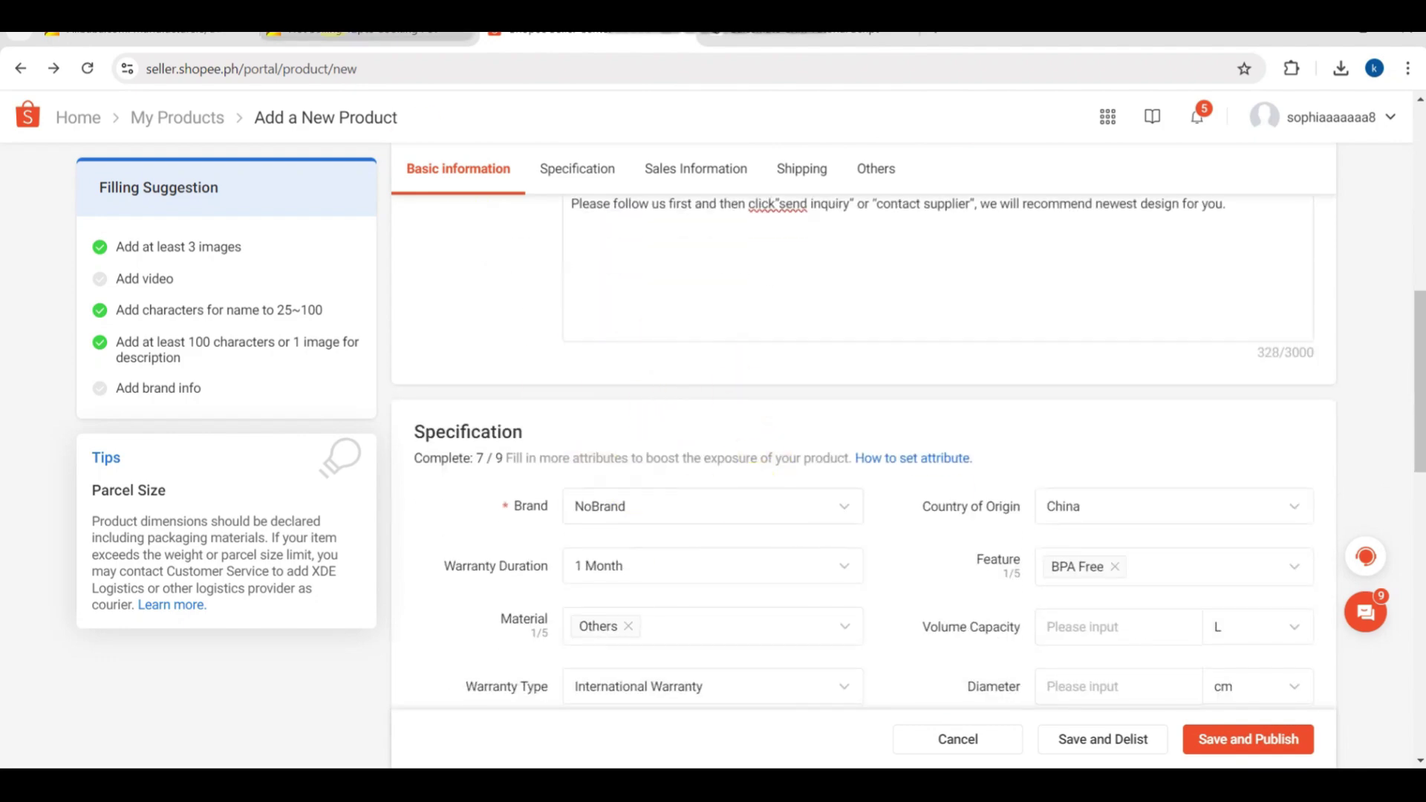
scroll(310, 443, down, 4)
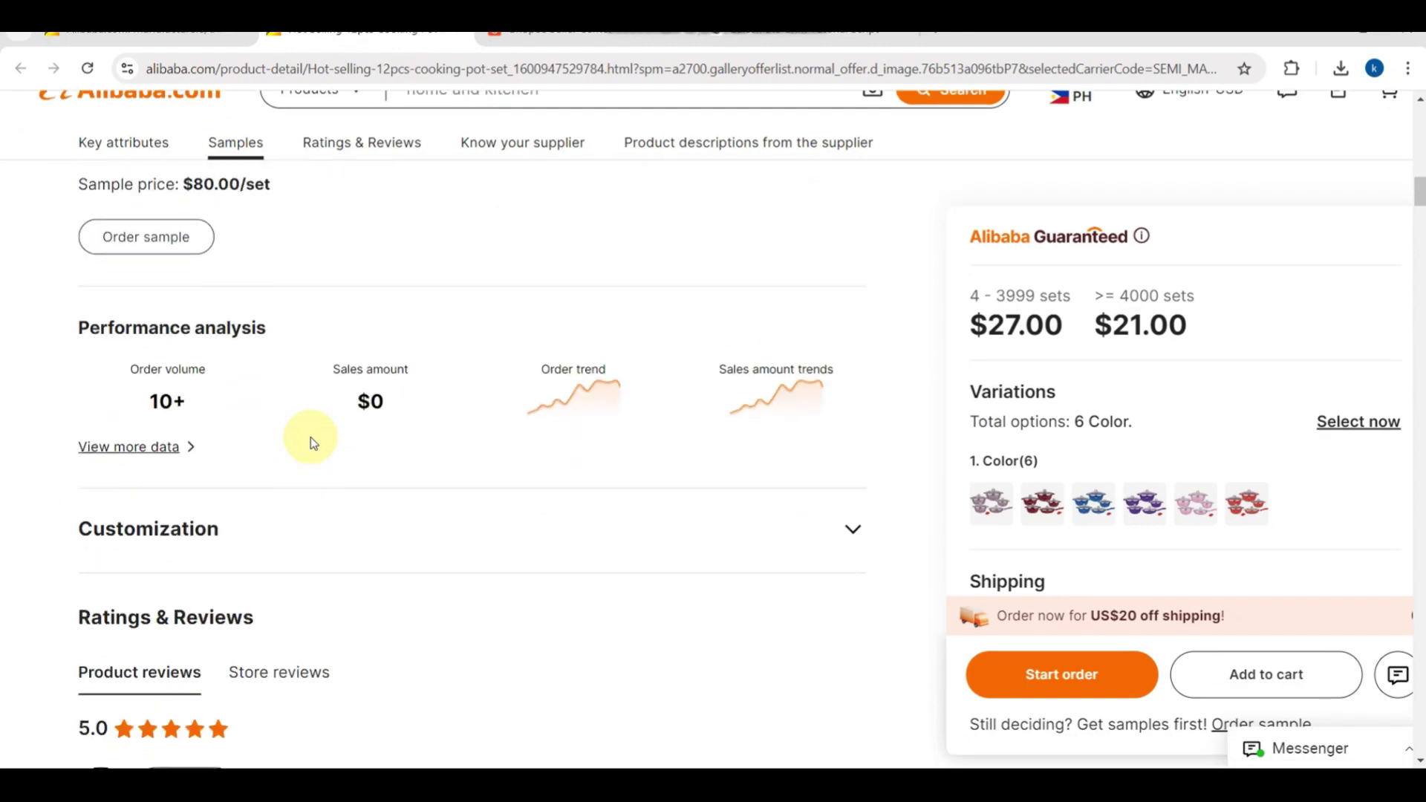
scroll(268, 594, down, 1)
scroll(268, 594, down, 2)
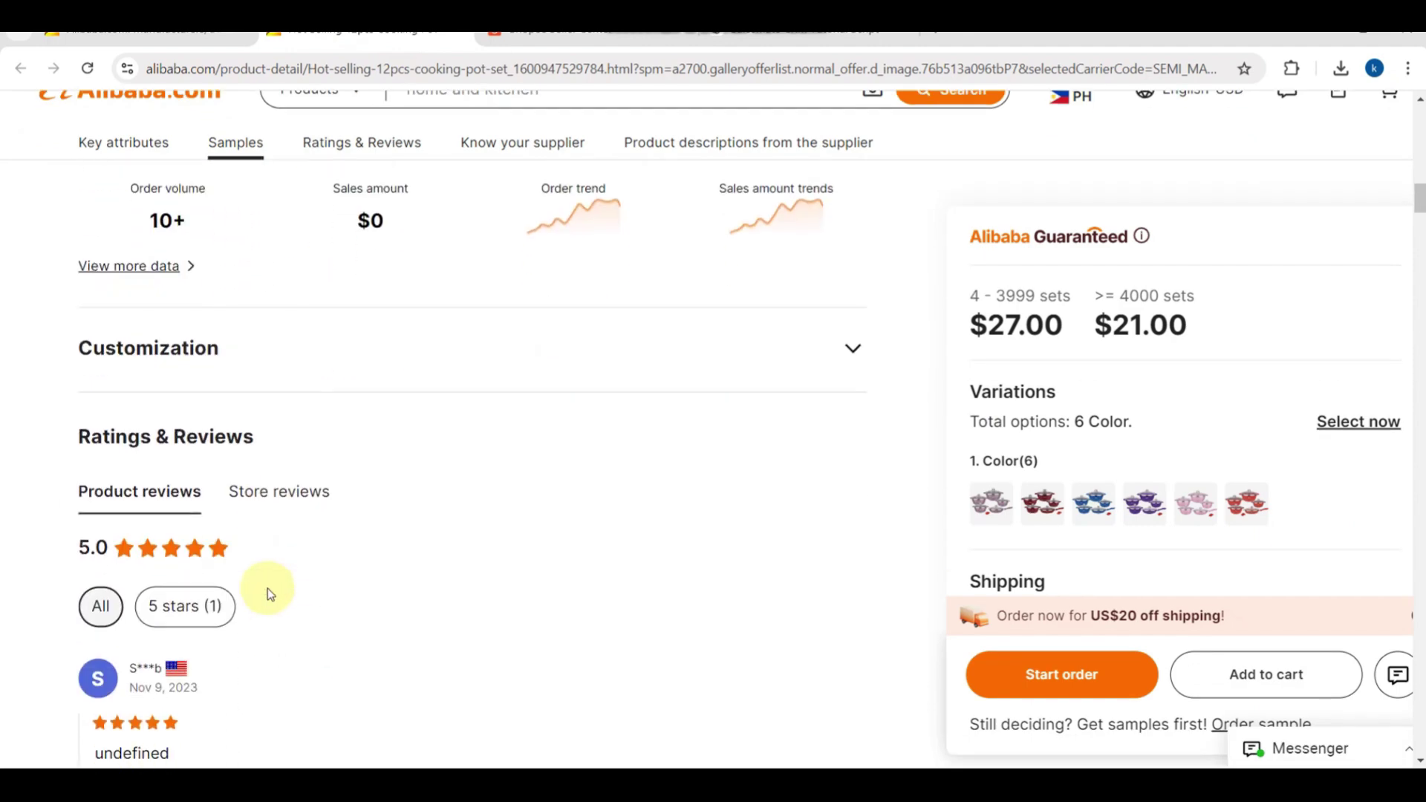
key(ctrl+Tab)
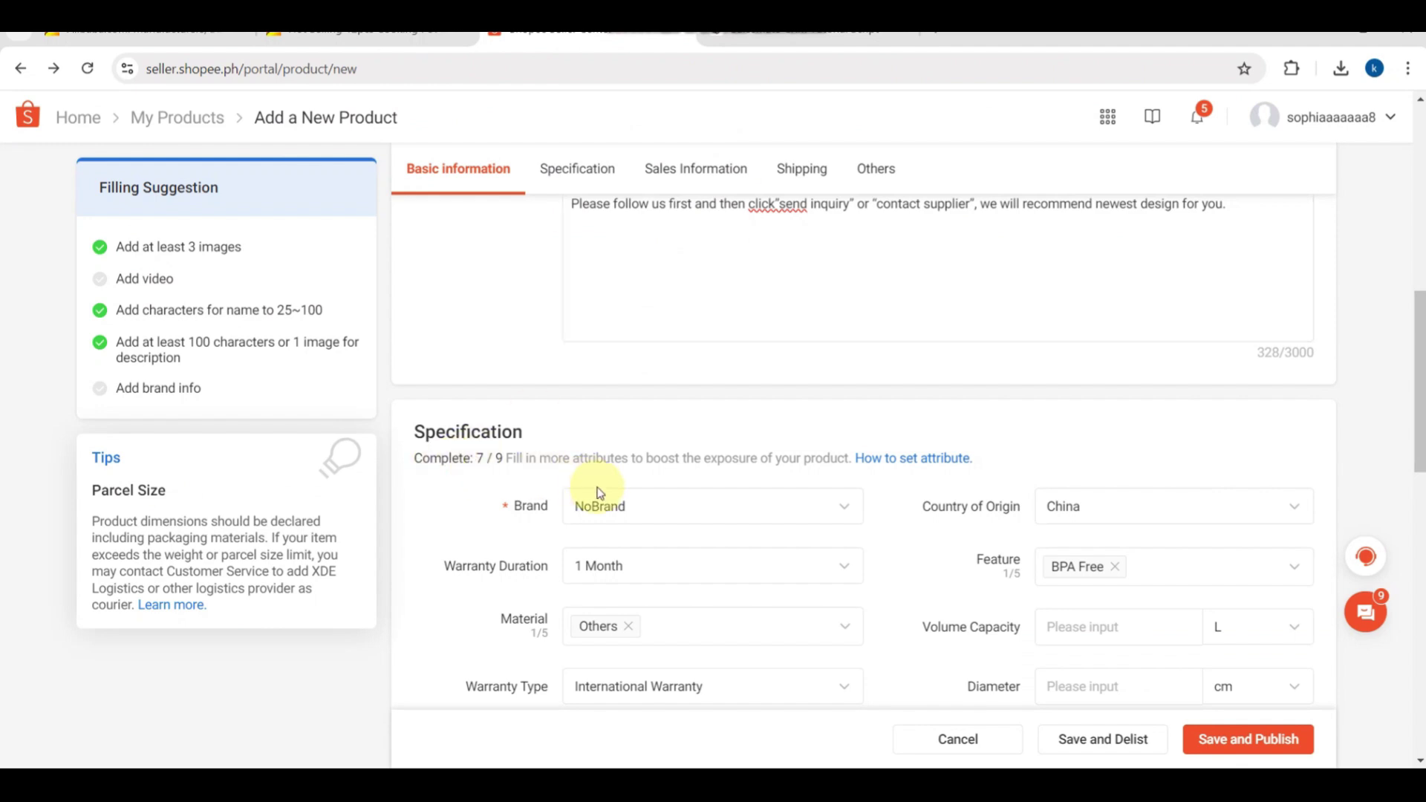
Return to the Shopee product form and review its specification, price, stock, weight, parcel size and shipping fee fields.
scroll(598, 495, down, 1)
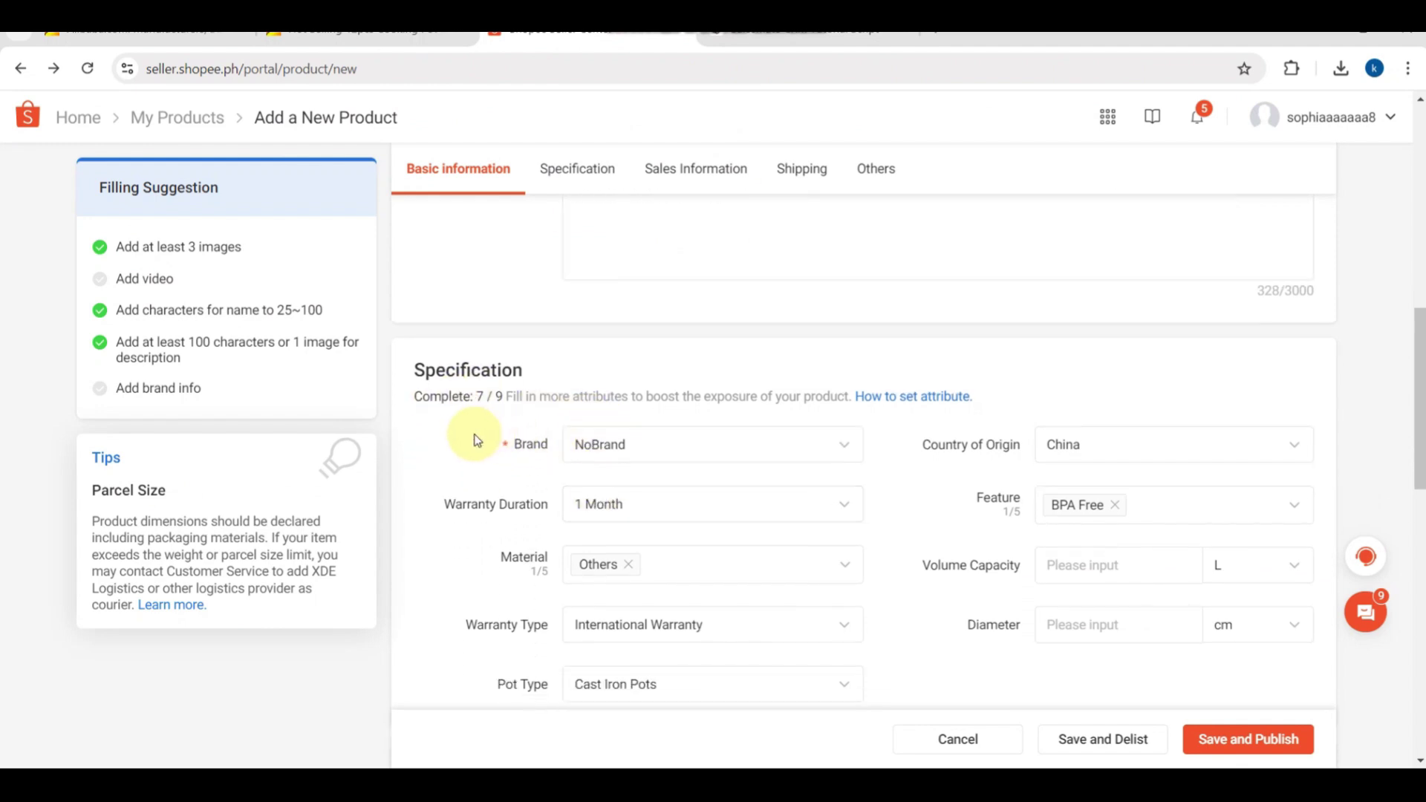
scroll(905, 494, down, 5)
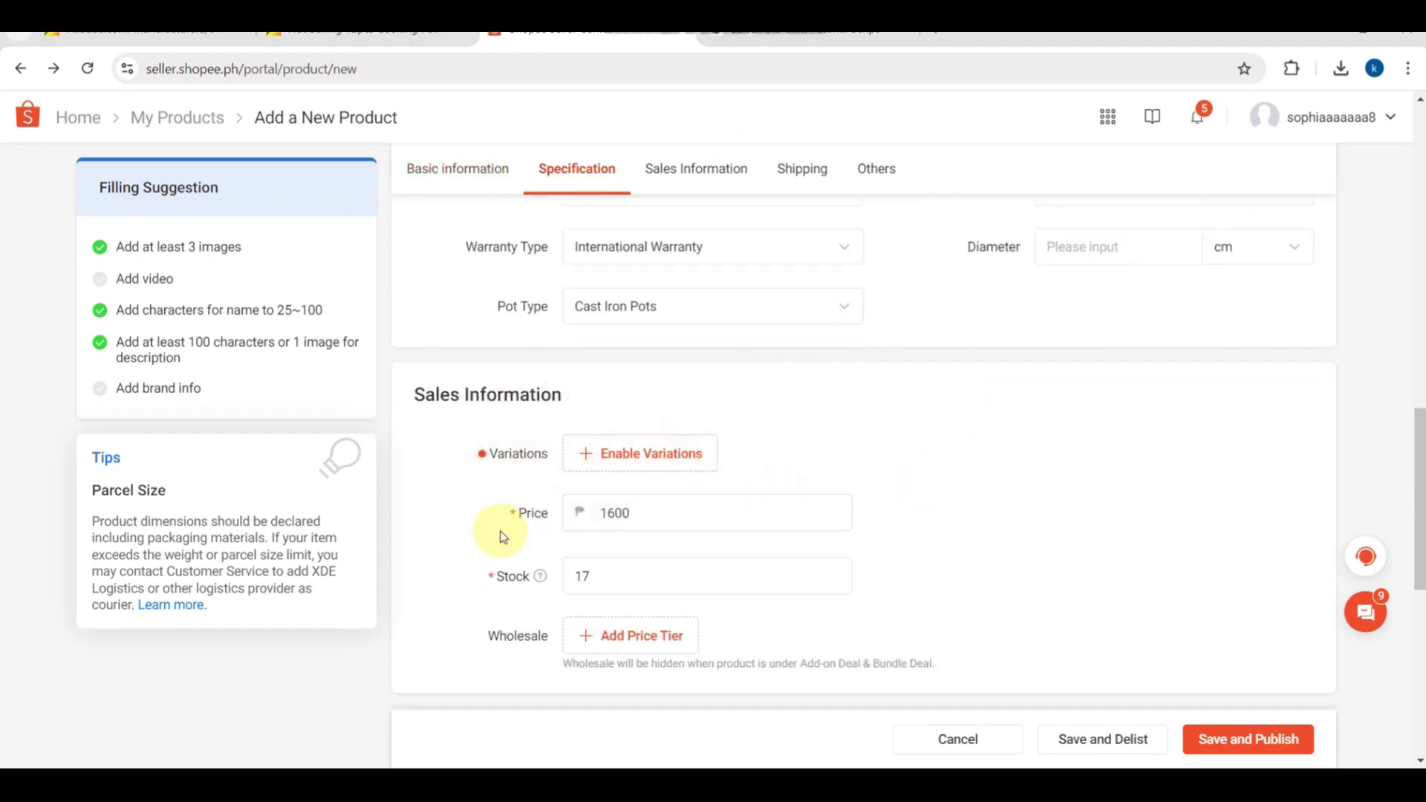
scroll(502, 537, down, 1)
scroll(502, 536, up, 3)
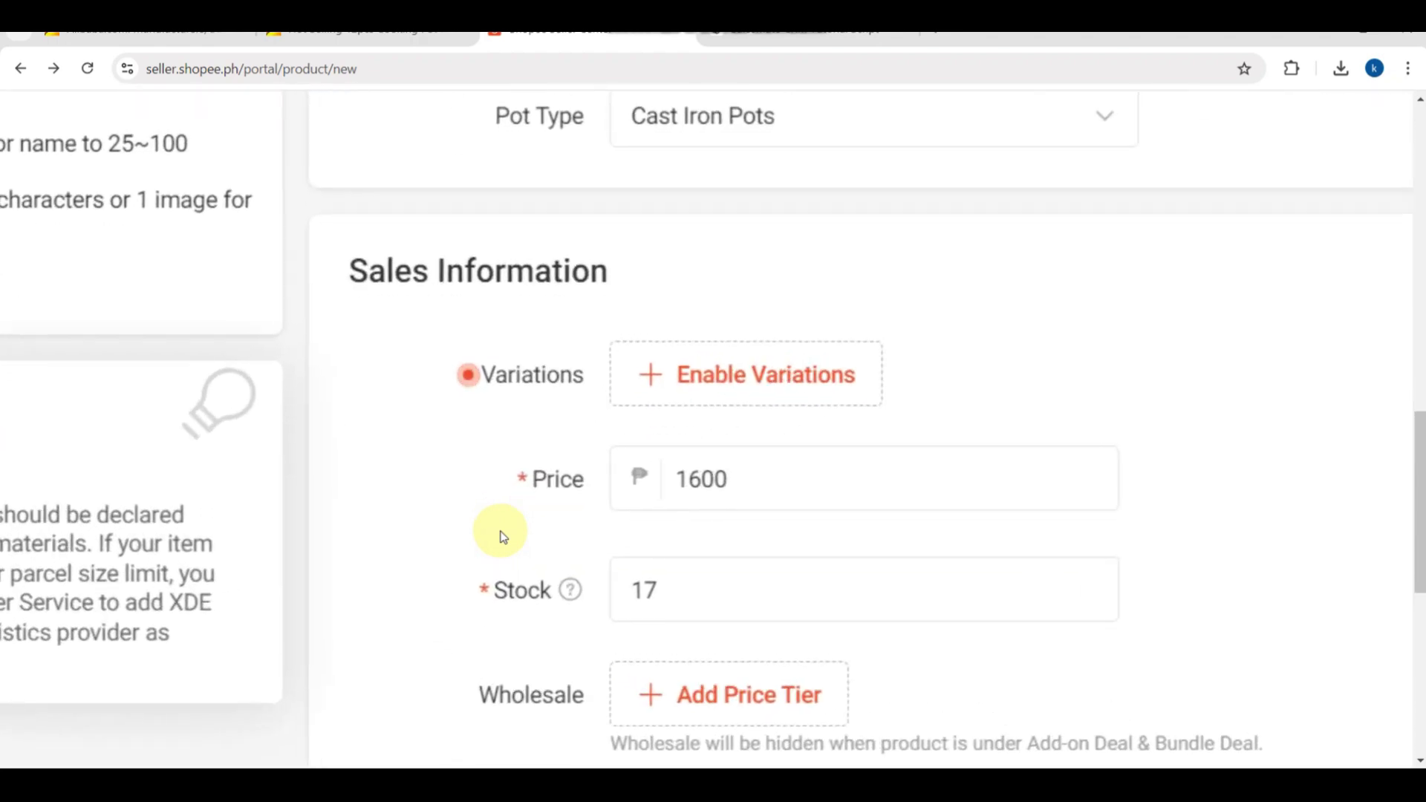
scroll(502, 536, down, 3)
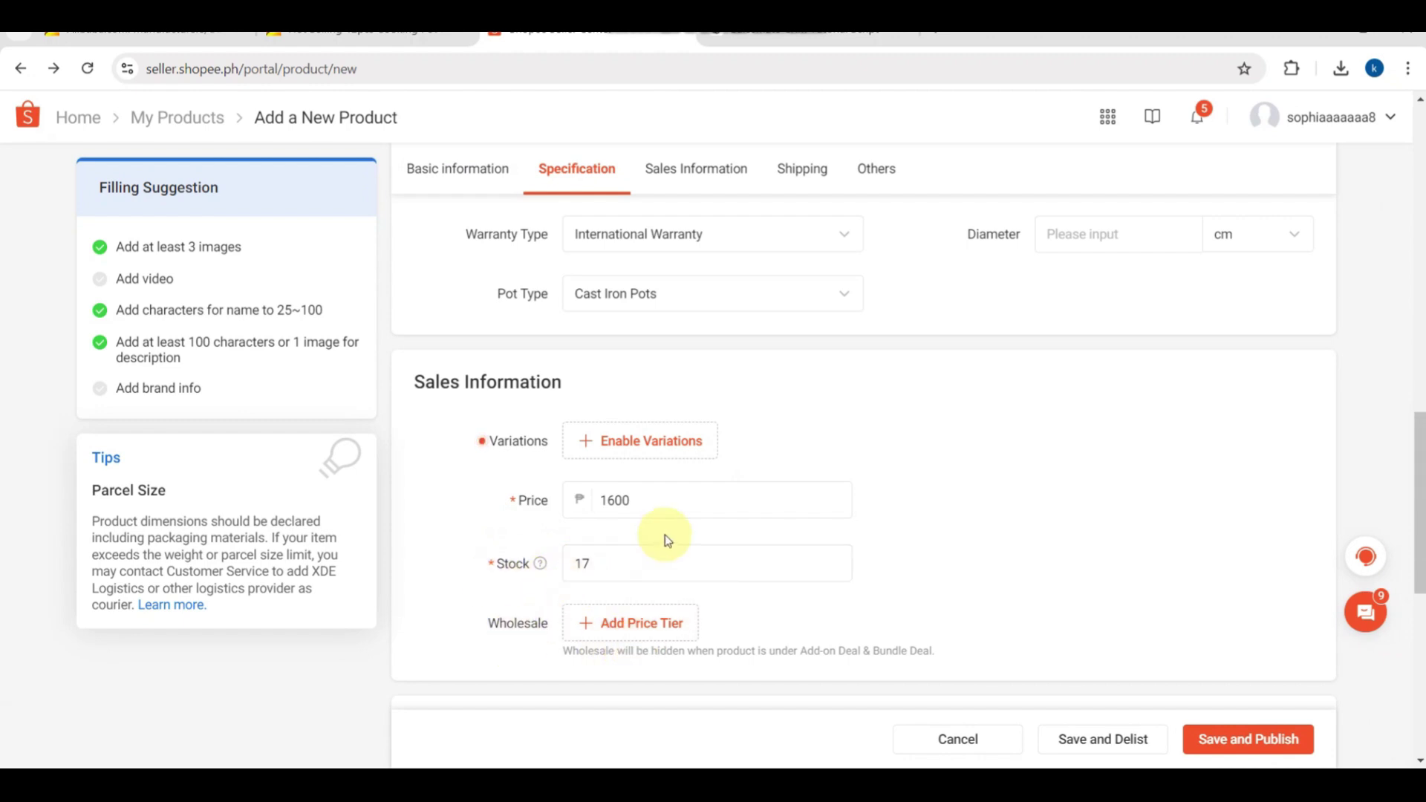
scroll(662, 541, down, 4)
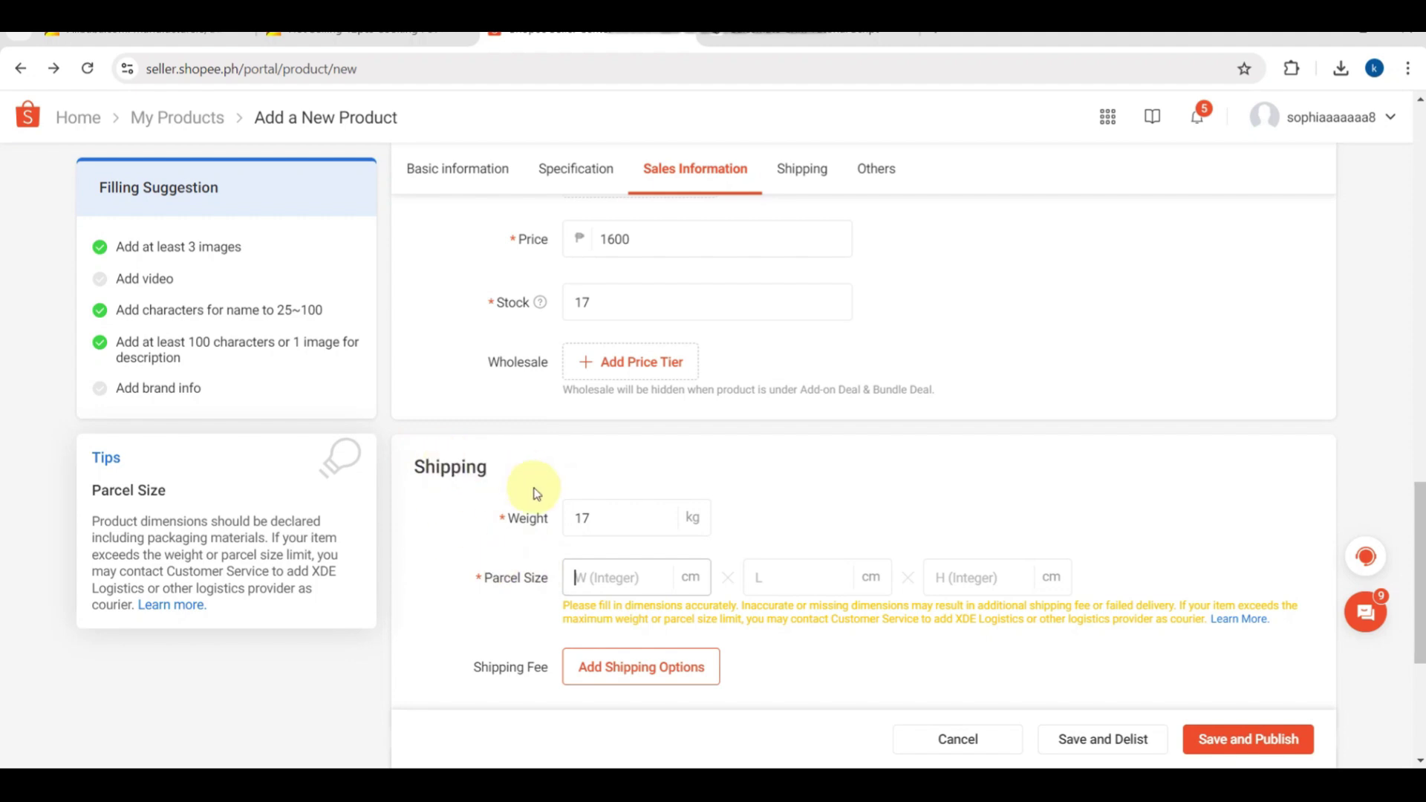
scroll(543, 612, down, 1)
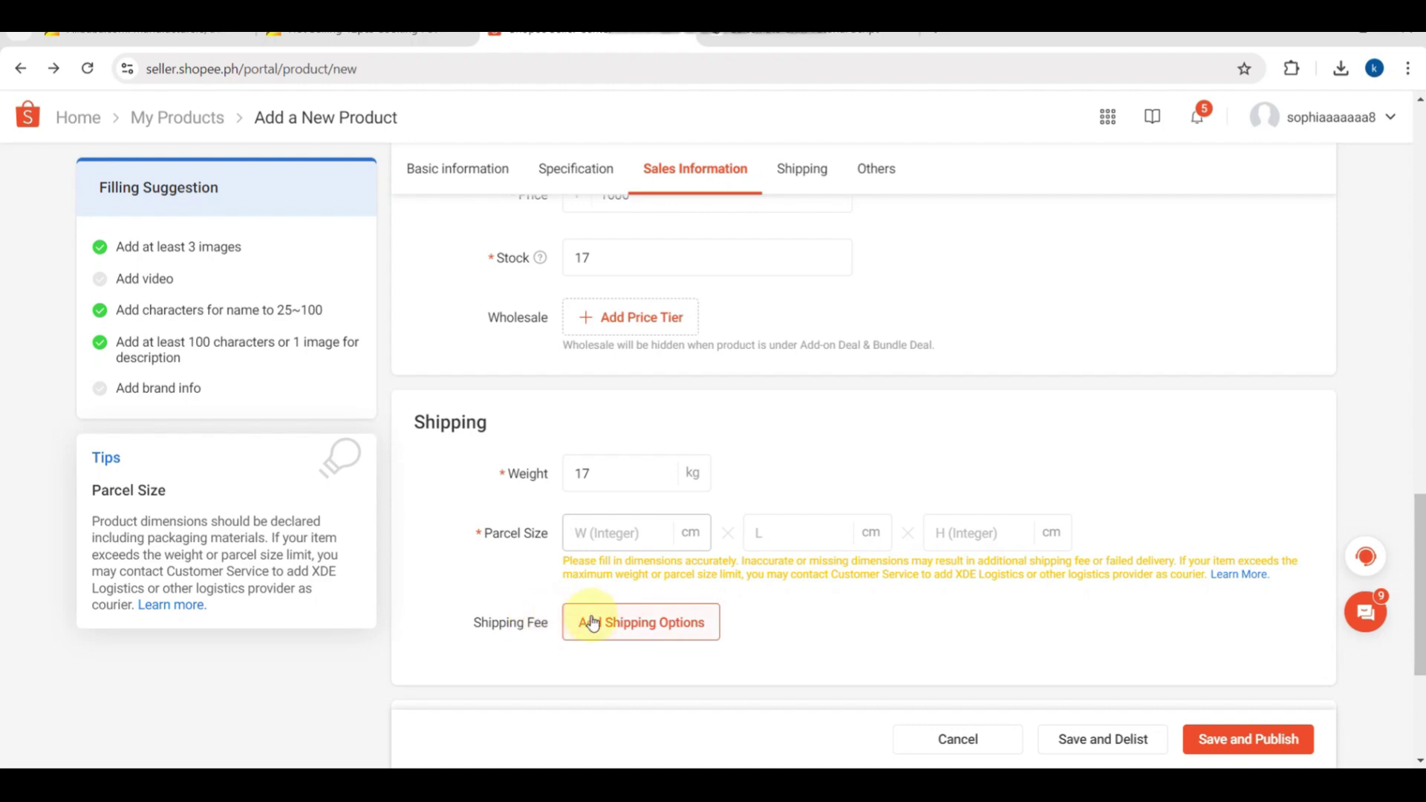
scroll(565, 615, up, 5)
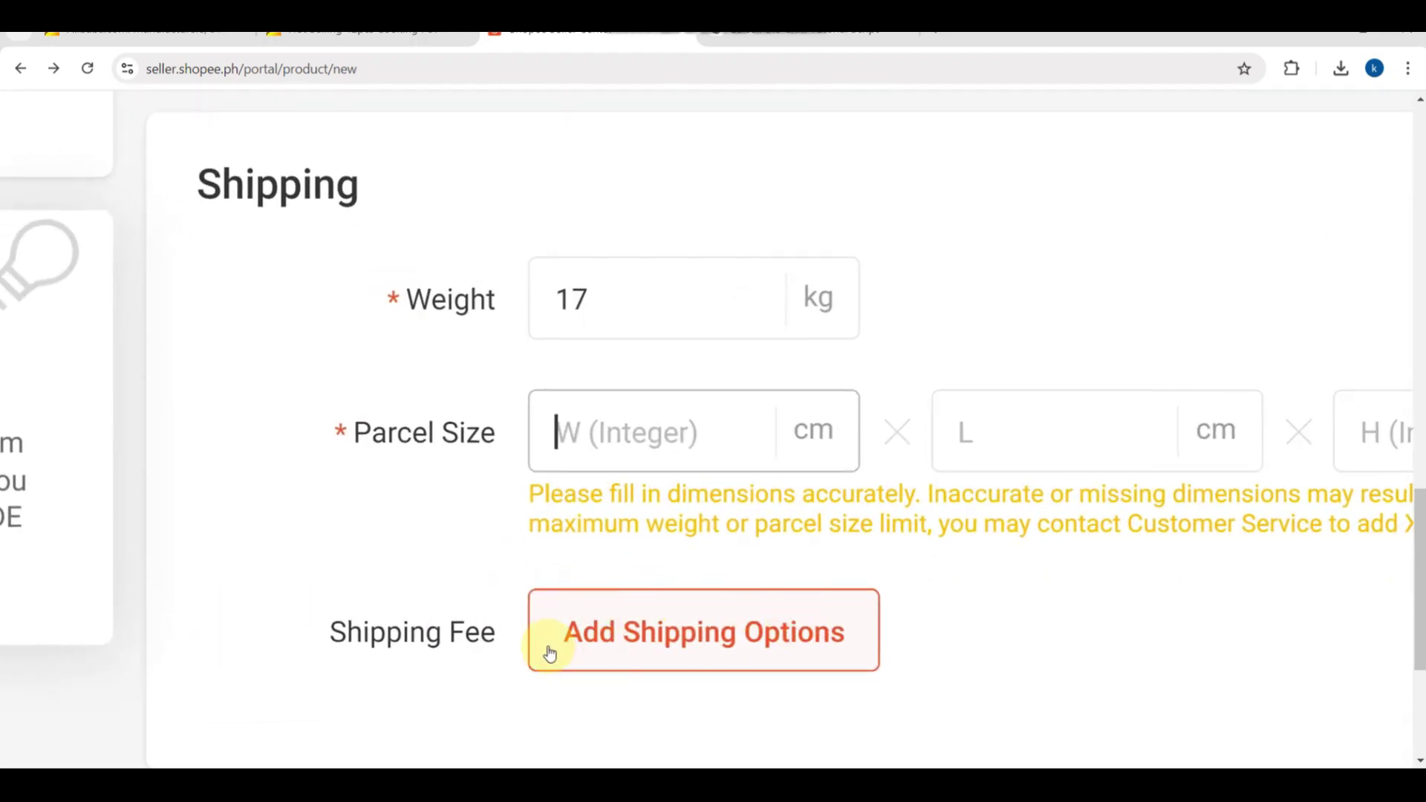
scroll(692, 636, down, 5)
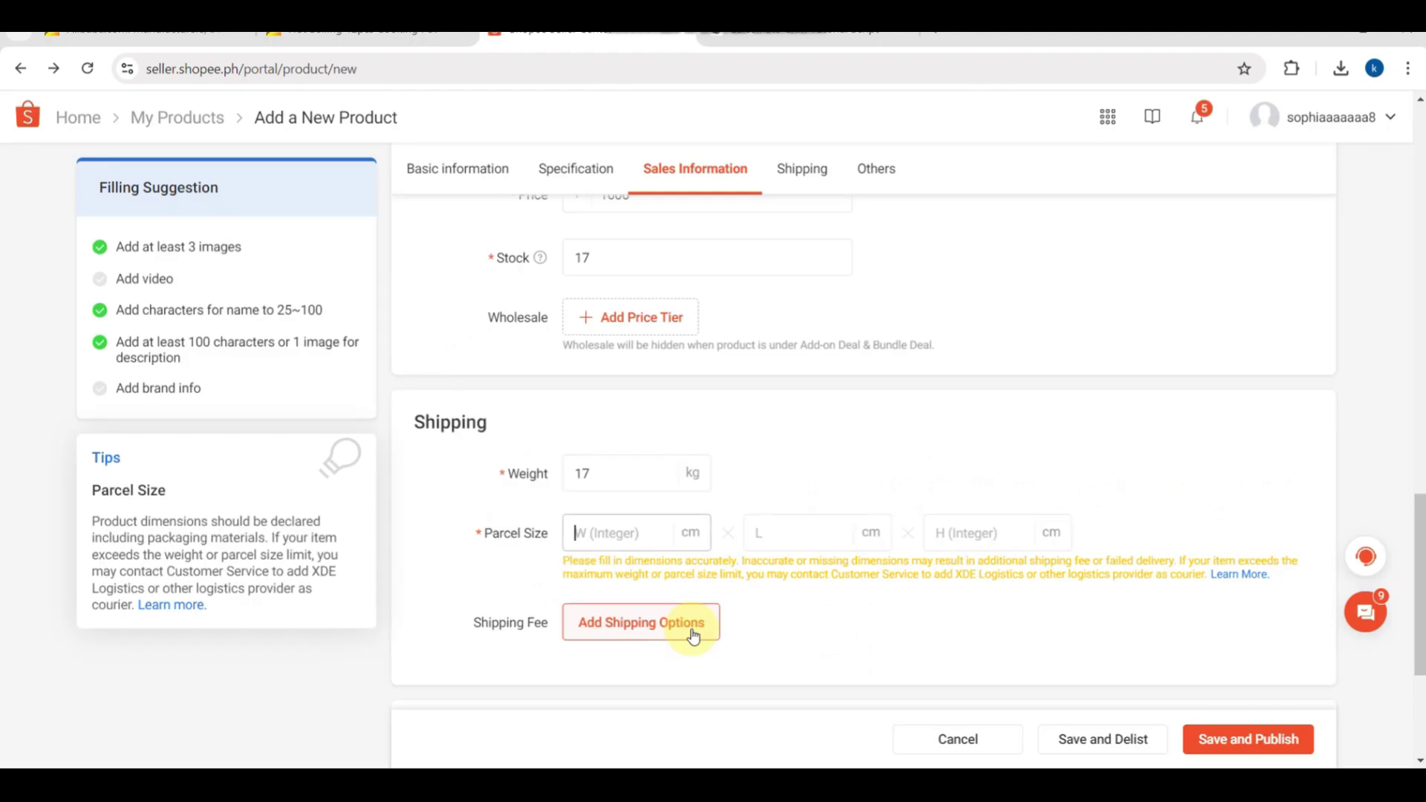
Turn on pre-order in the product's other settings and keep its condition as New.
scroll(834, 633, down, 4)
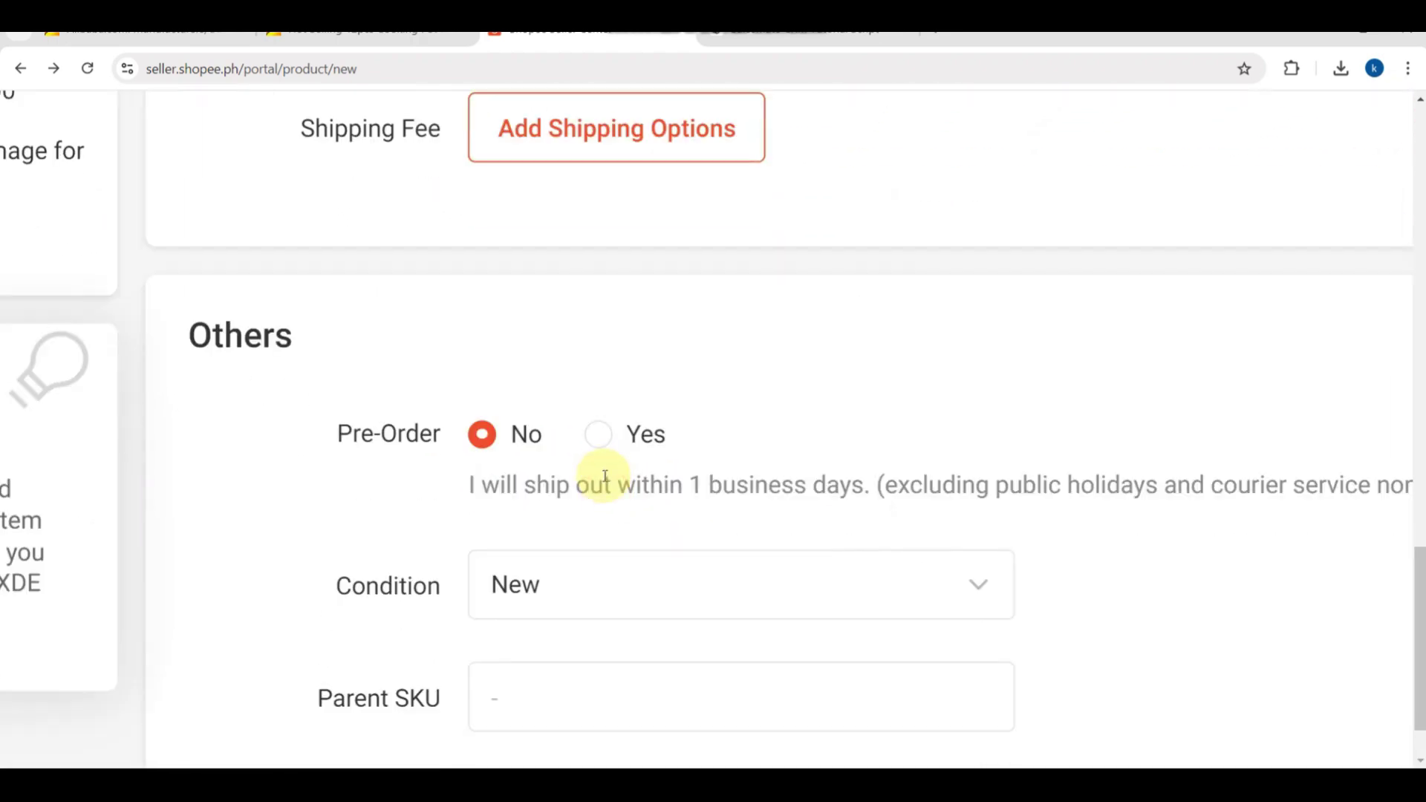
click(600, 446)
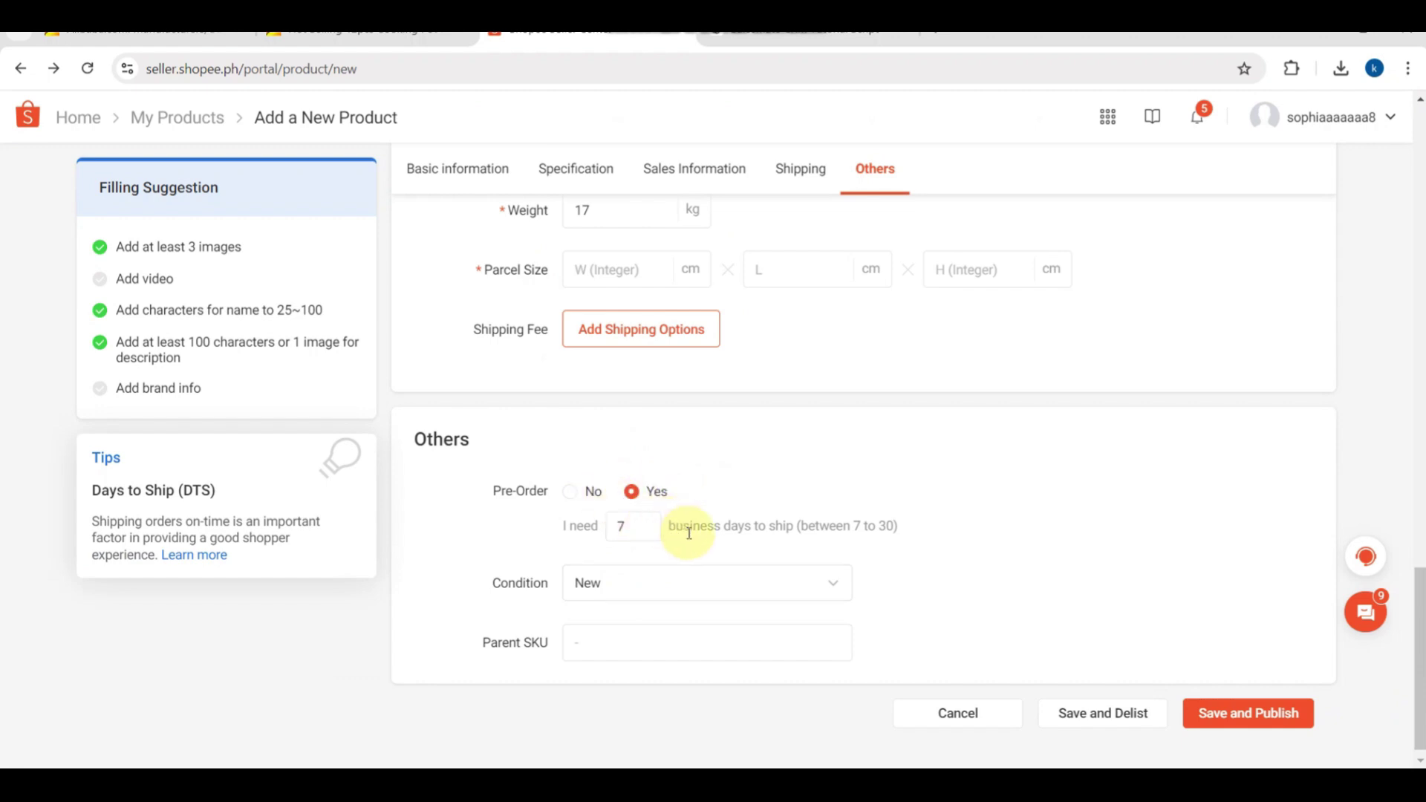
click(646, 594)
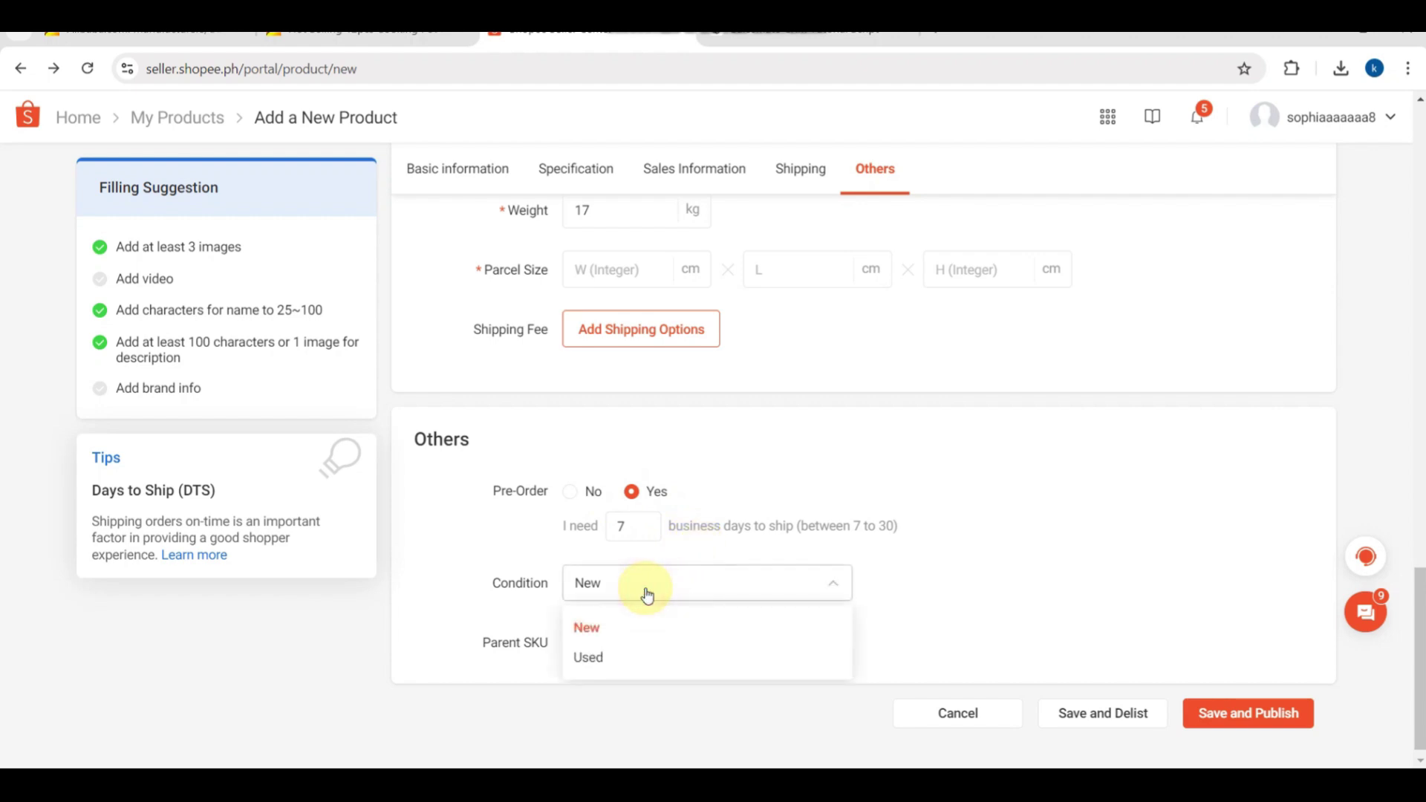
click(408, 697)
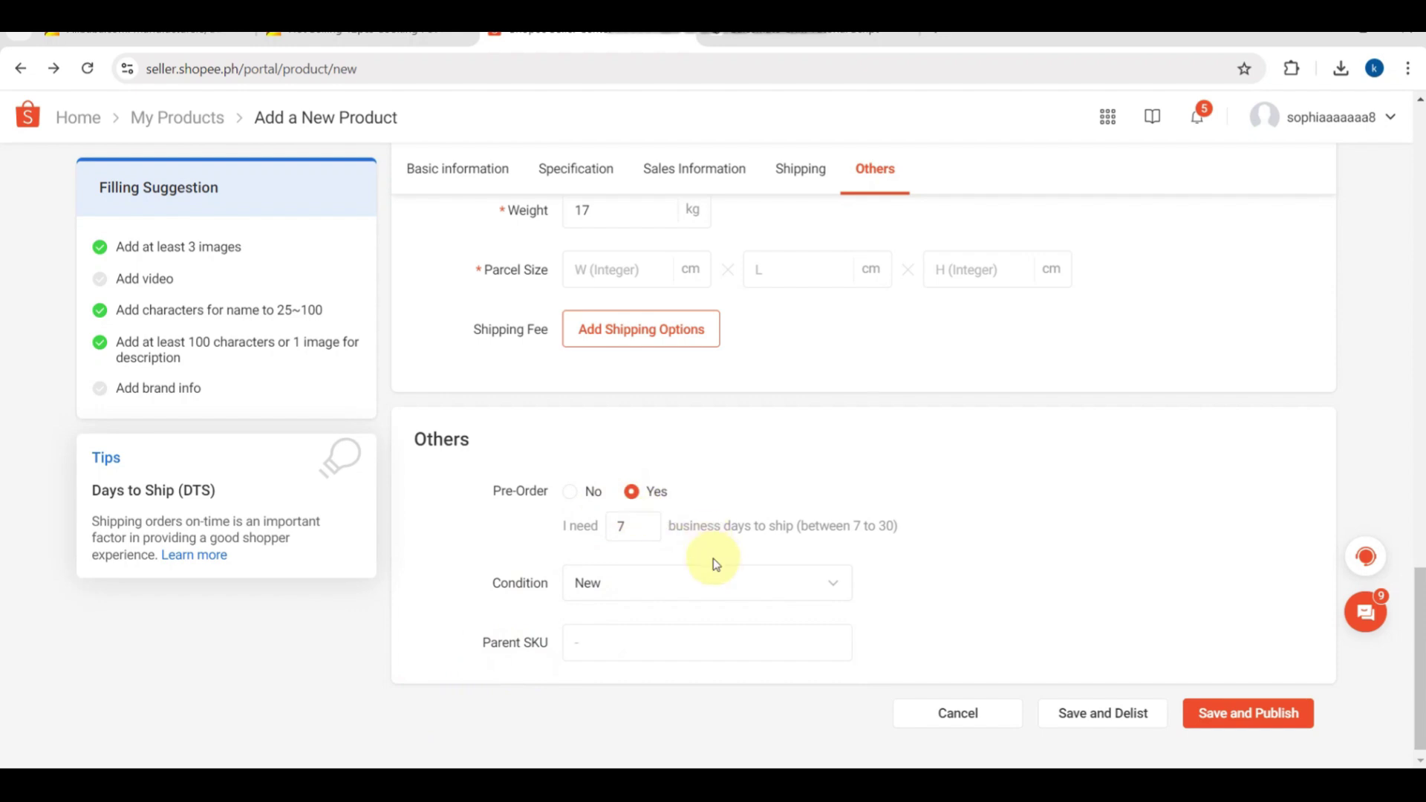
Review the product form from the description and specifications through the sales, shipping and other settings.
scroll(715, 565, up, 4)
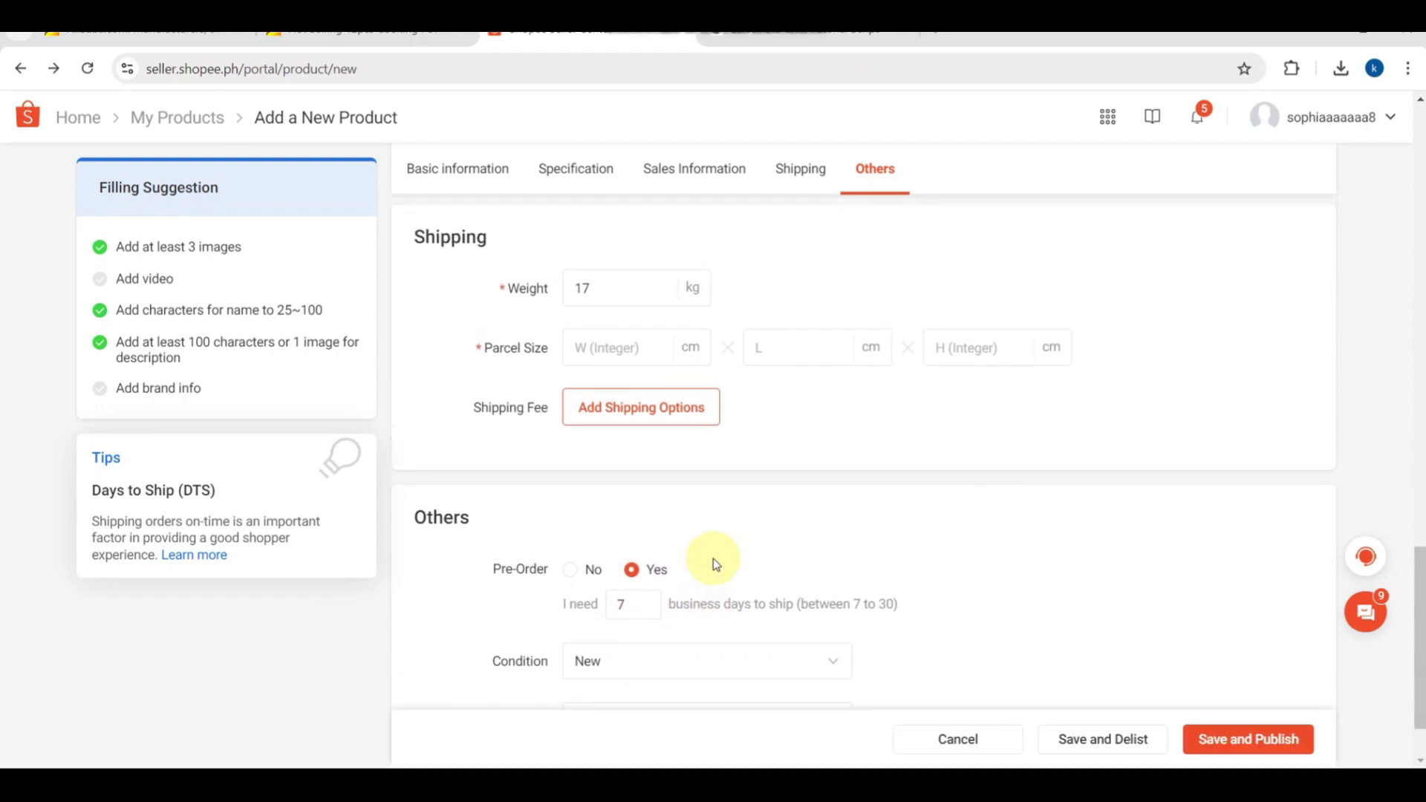
scroll(713, 563, up, 5)
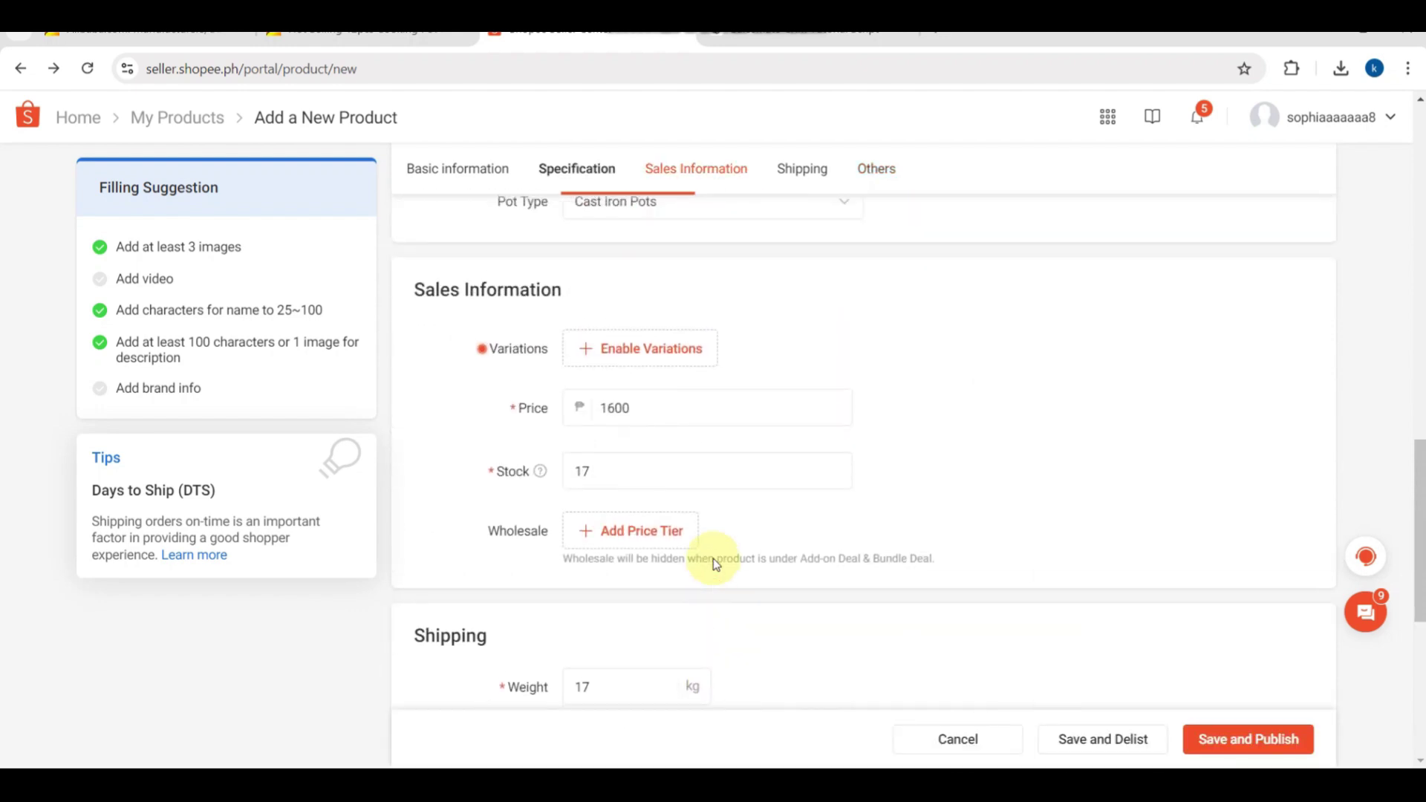
scroll(713, 562, up, 2)
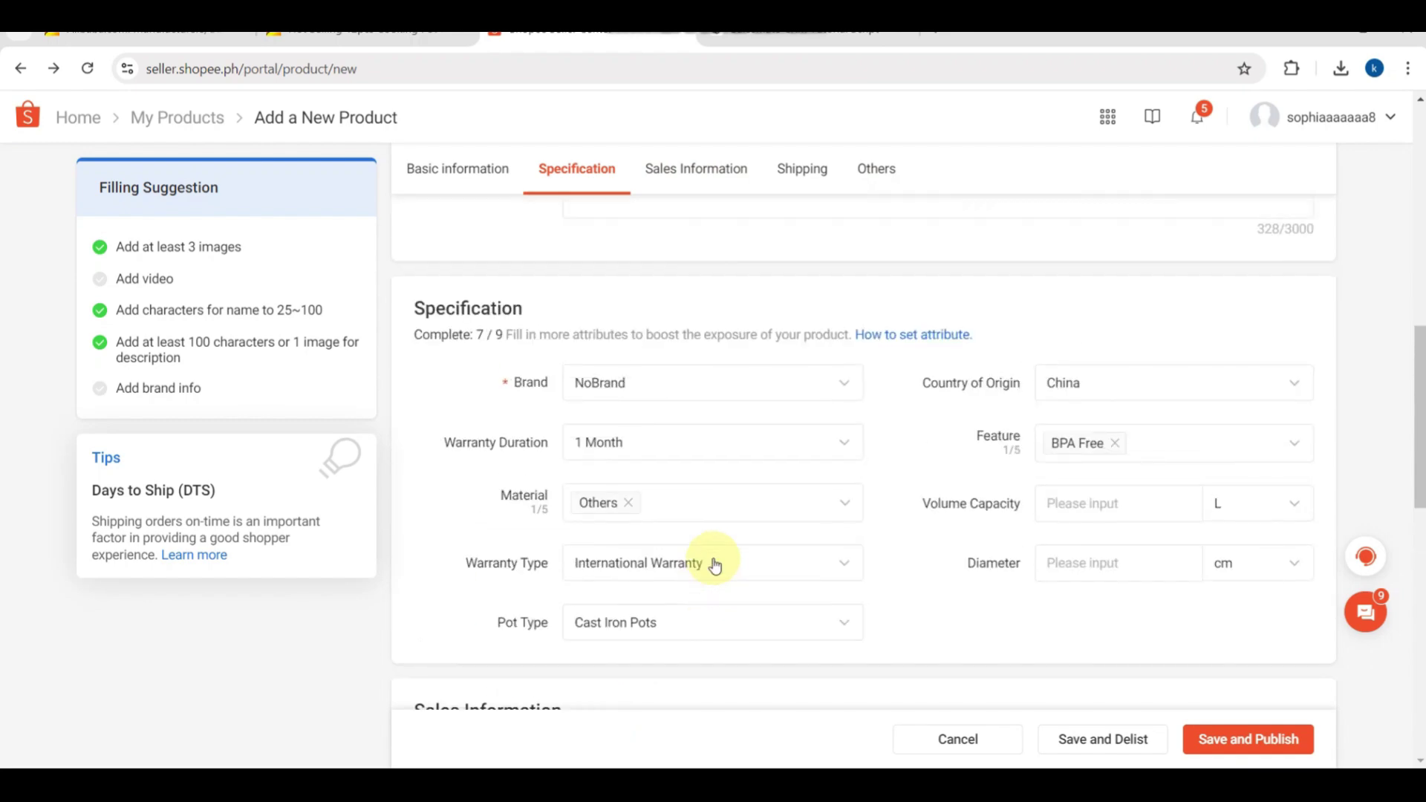
scroll(715, 564, up, 6)
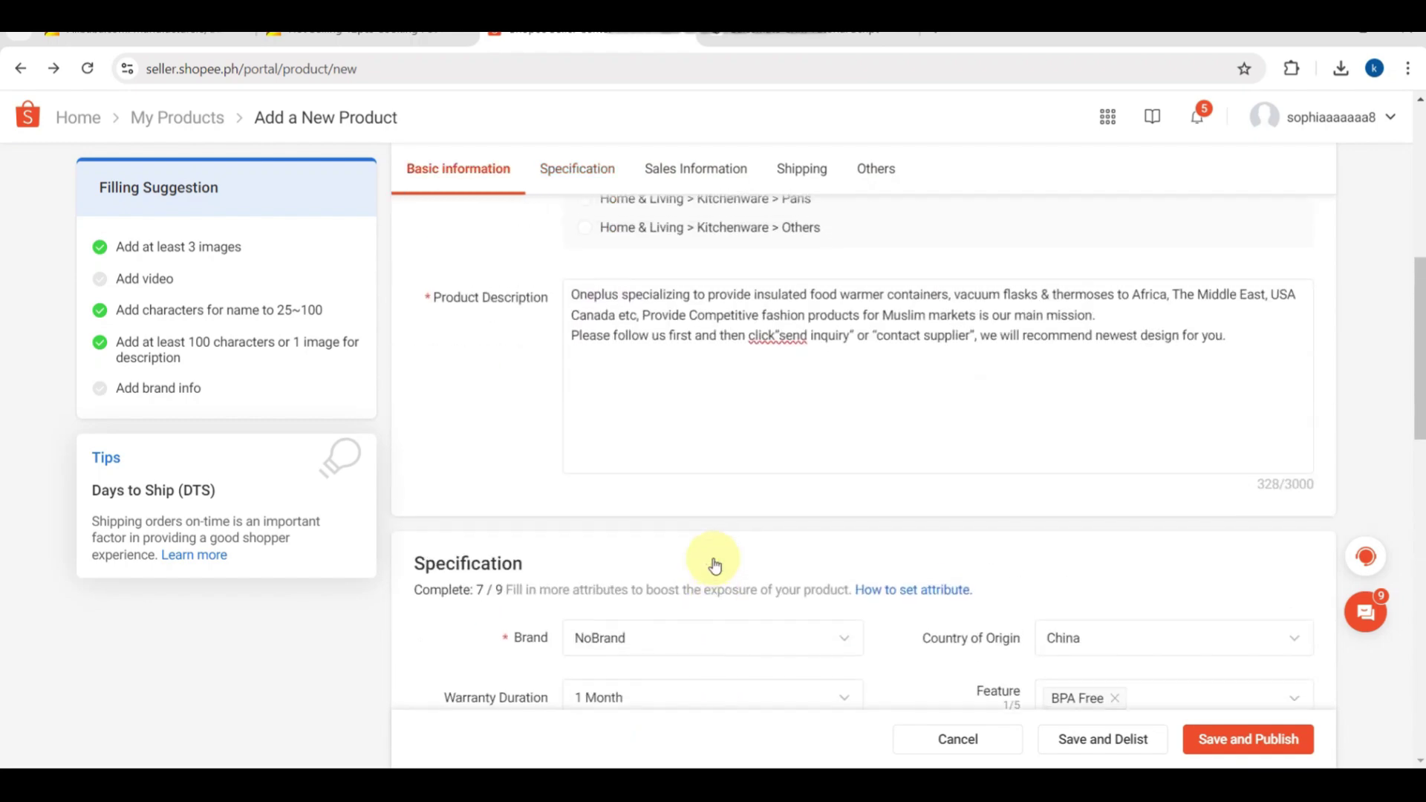
scroll(726, 525, down, 5)
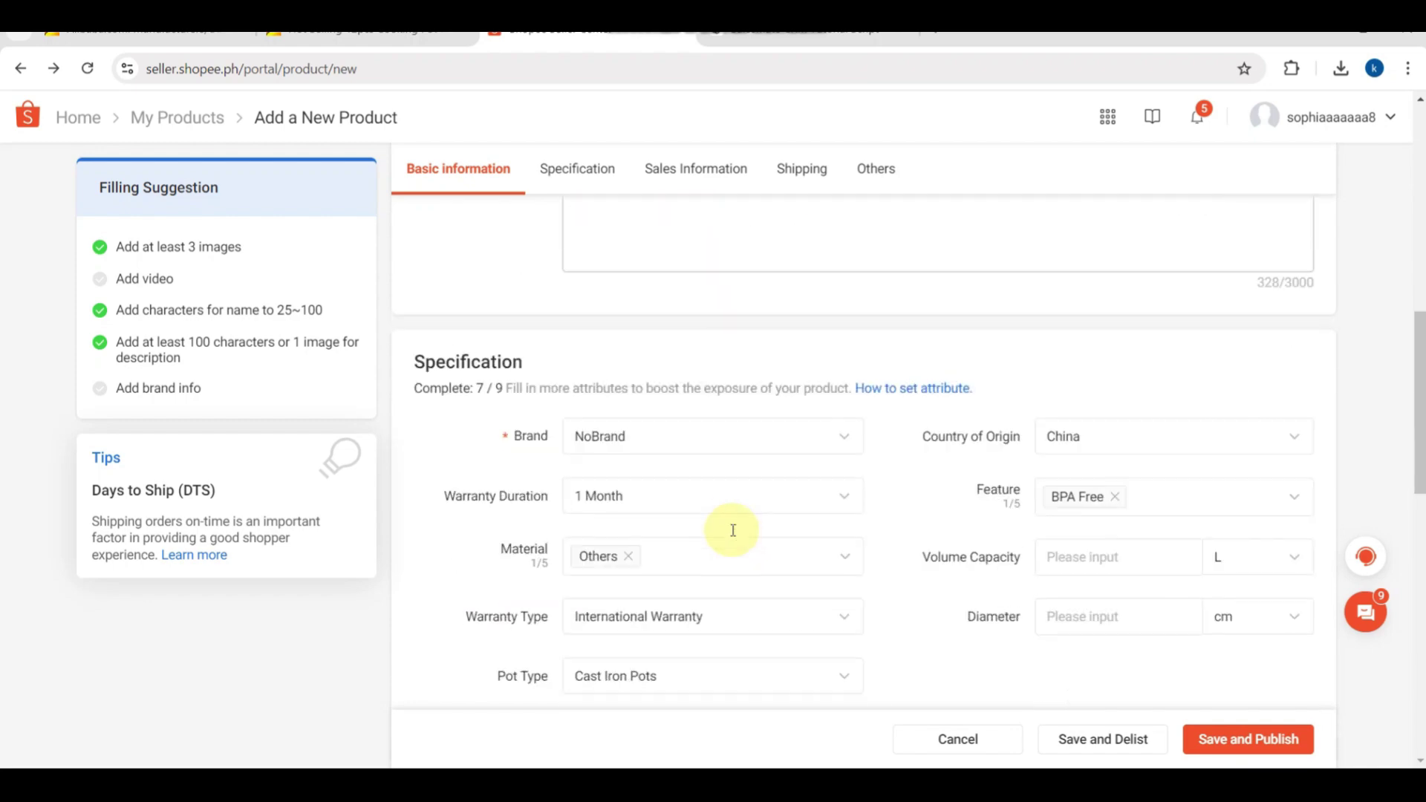
scroll(727, 592, down, 5)
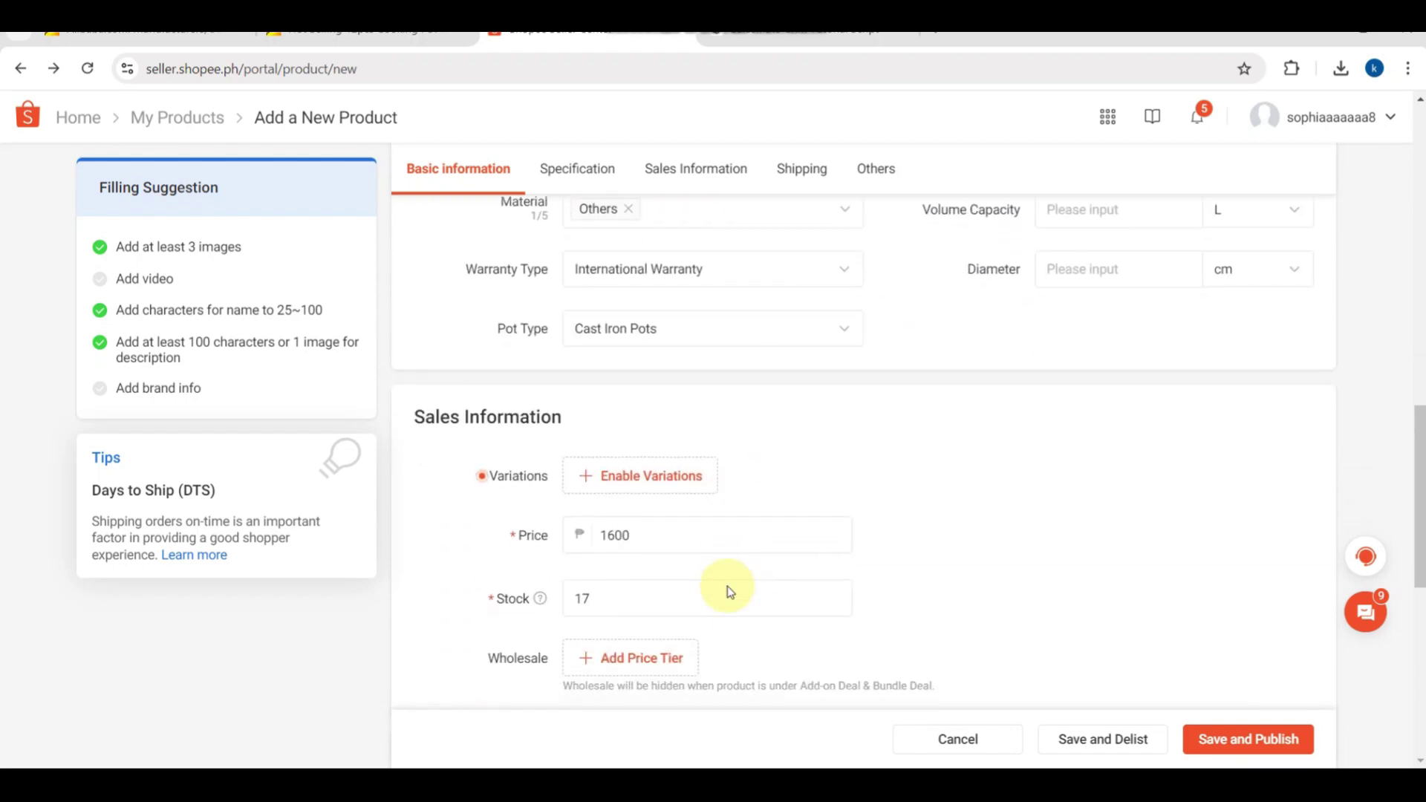
scroll(727, 586, down, 2)
scroll(728, 586, up, 2)
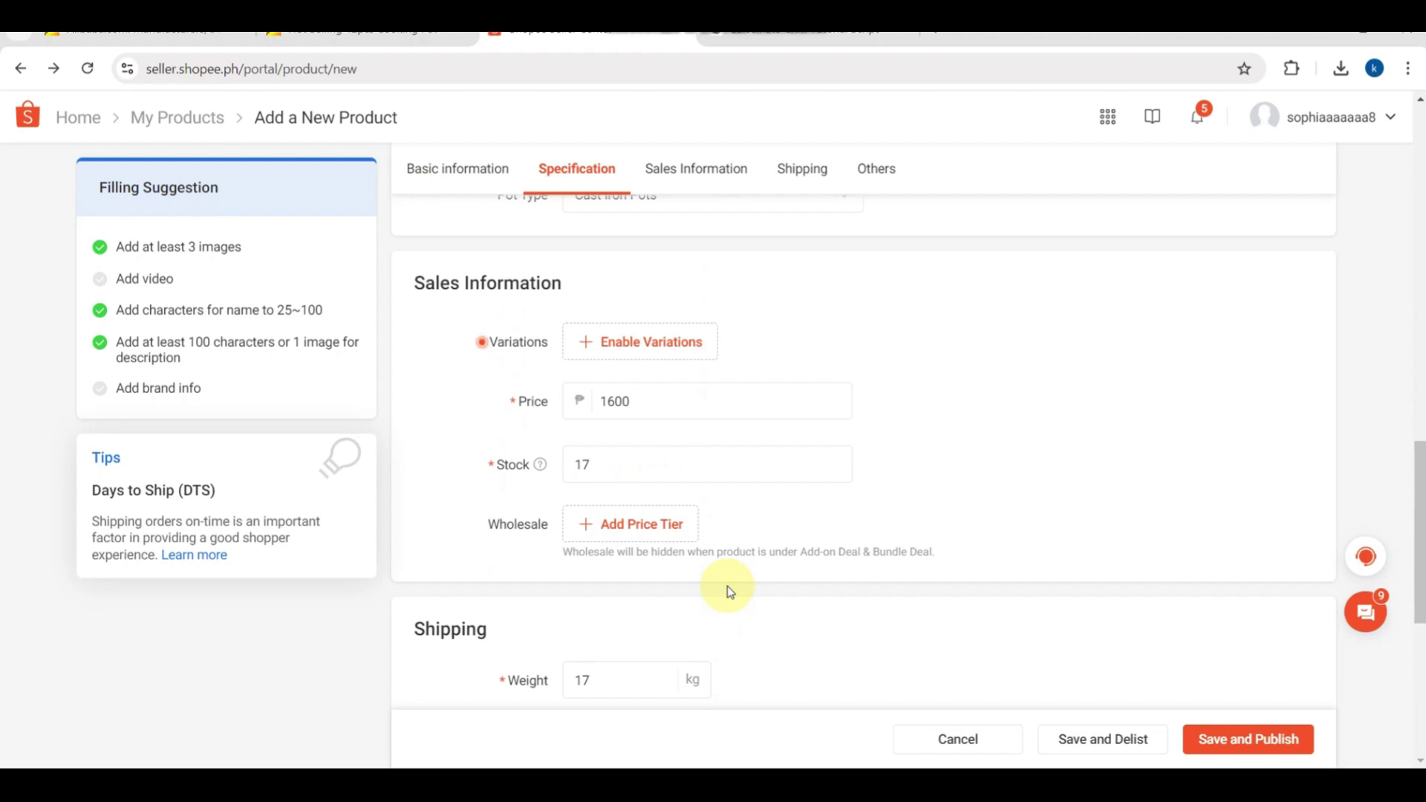
scroll(728, 586, down, 2)
scroll(727, 586, down, 3)
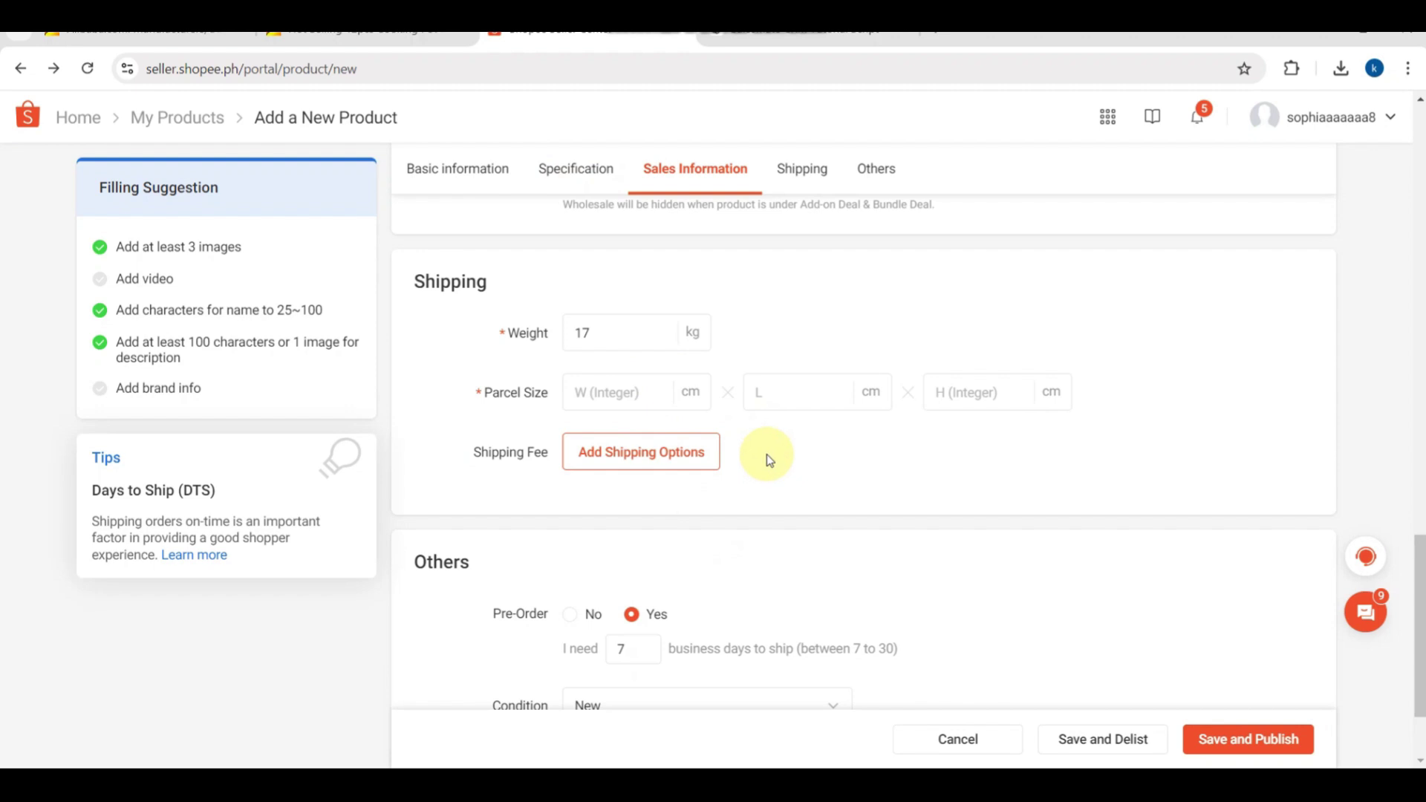
scroll(766, 459, down, 2)
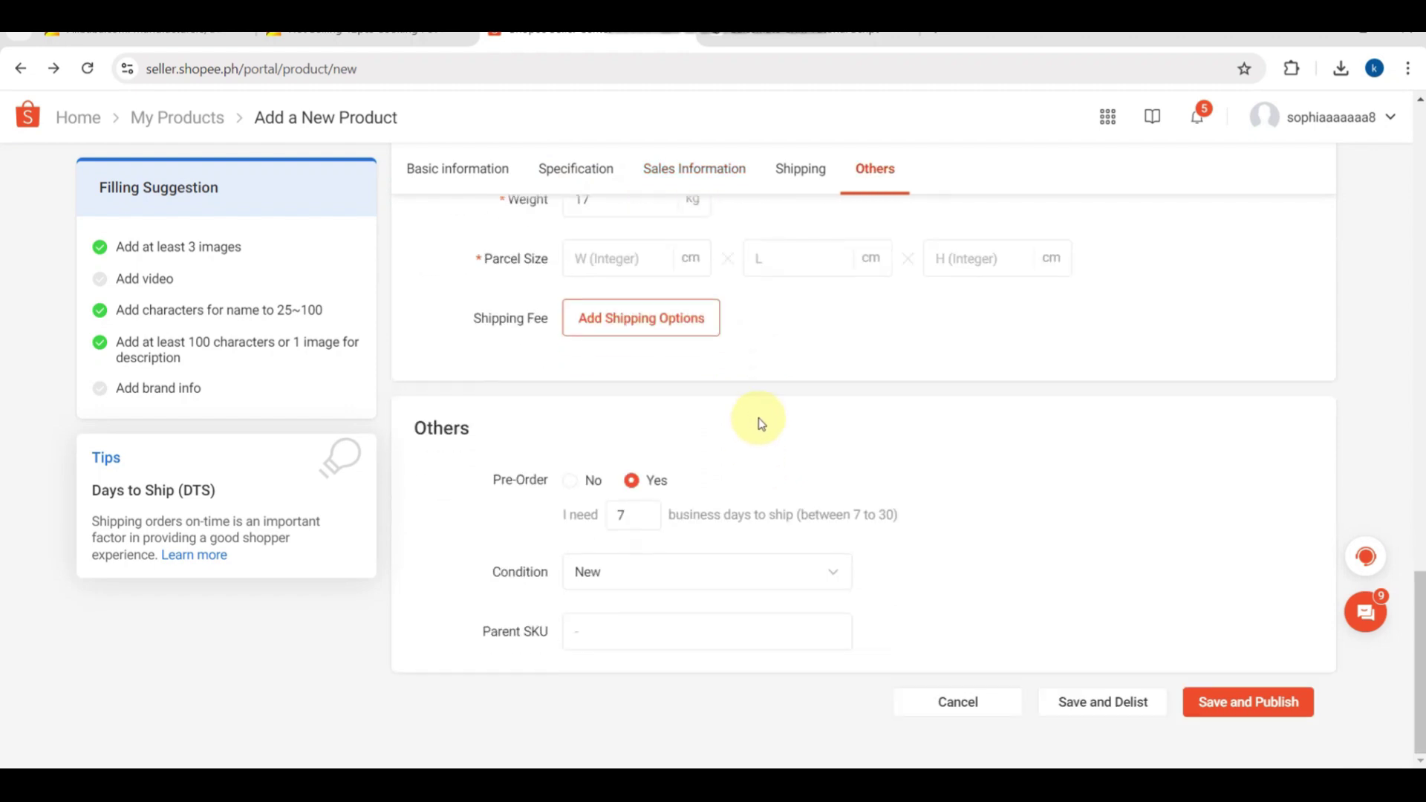
scroll(761, 424, up, 6)
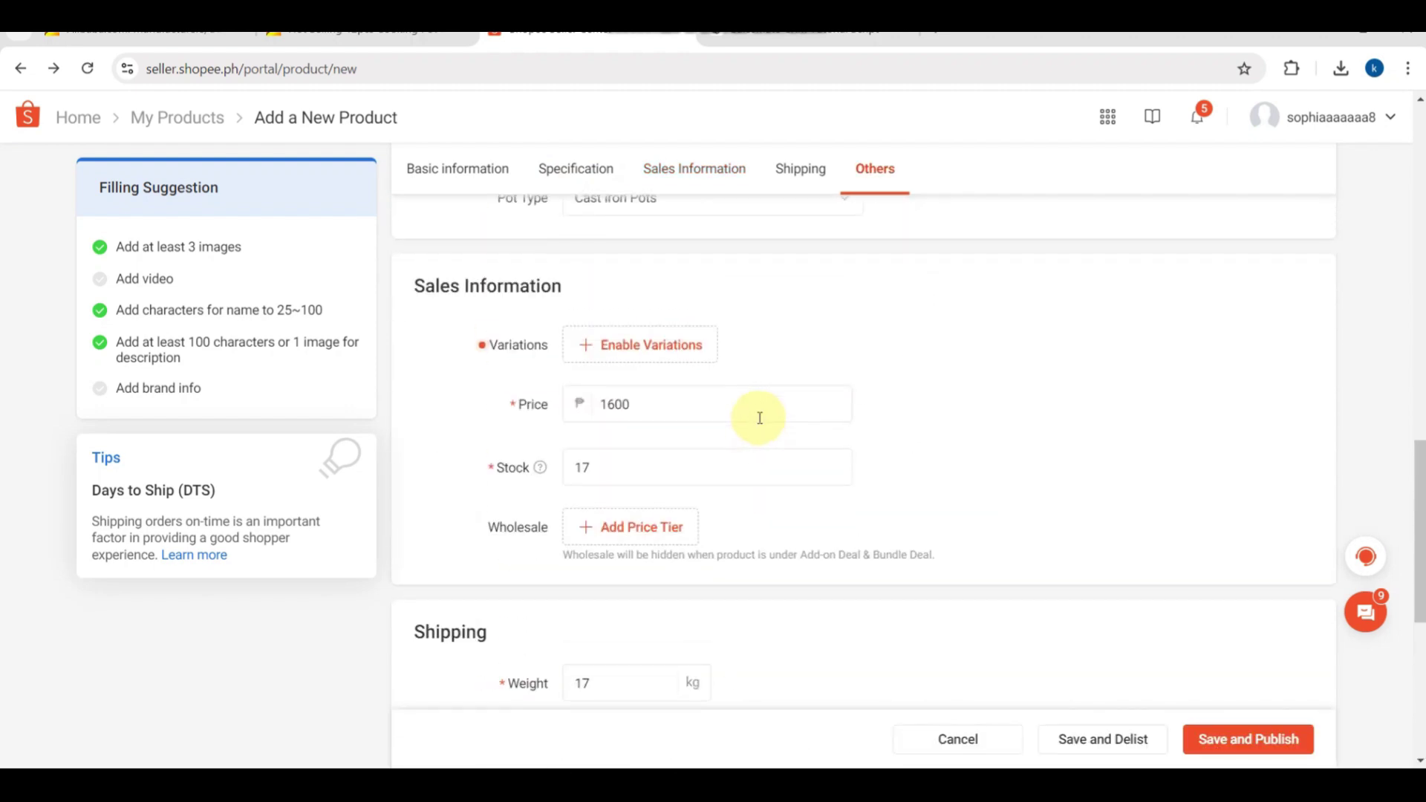
scroll(759, 417, up, 3)
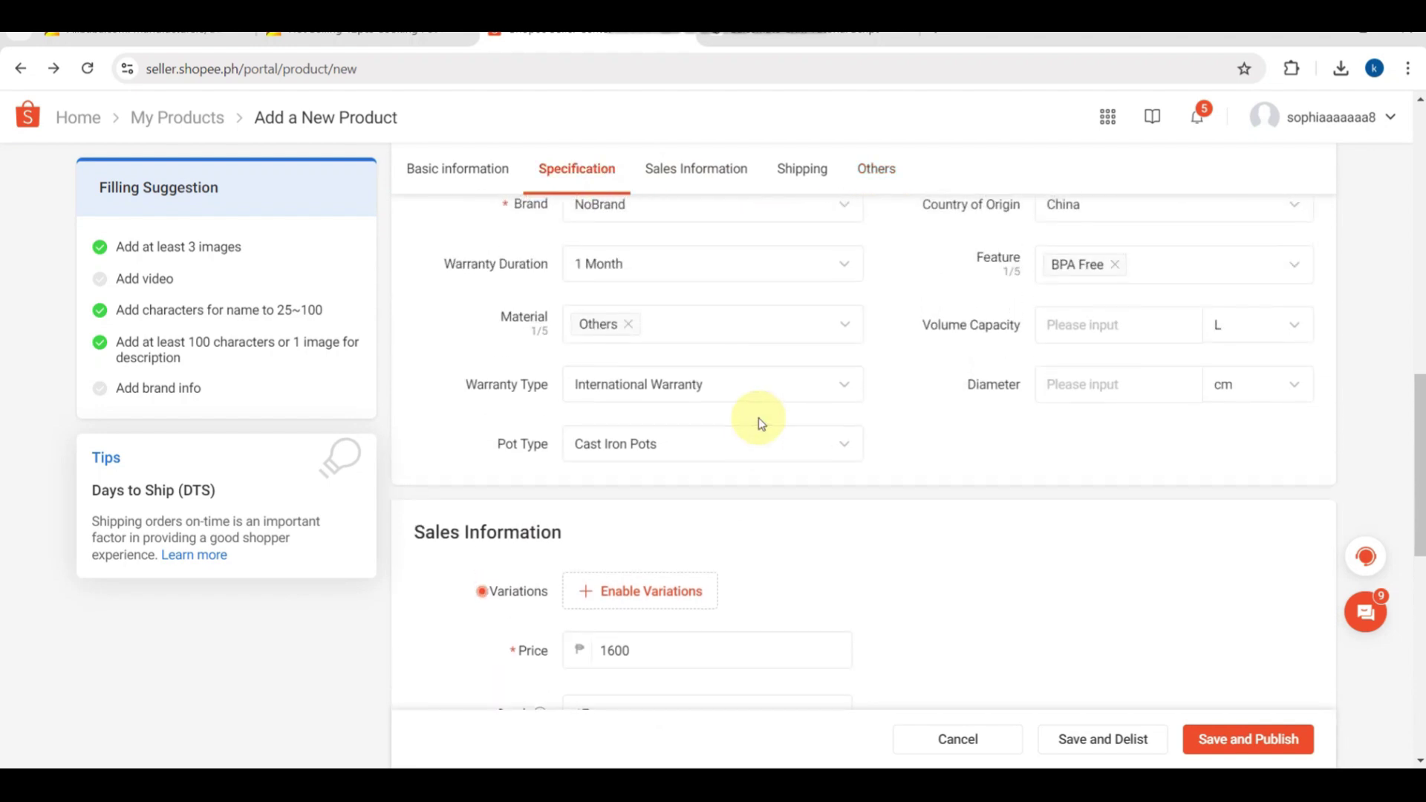
scroll(759, 417, up, 1)
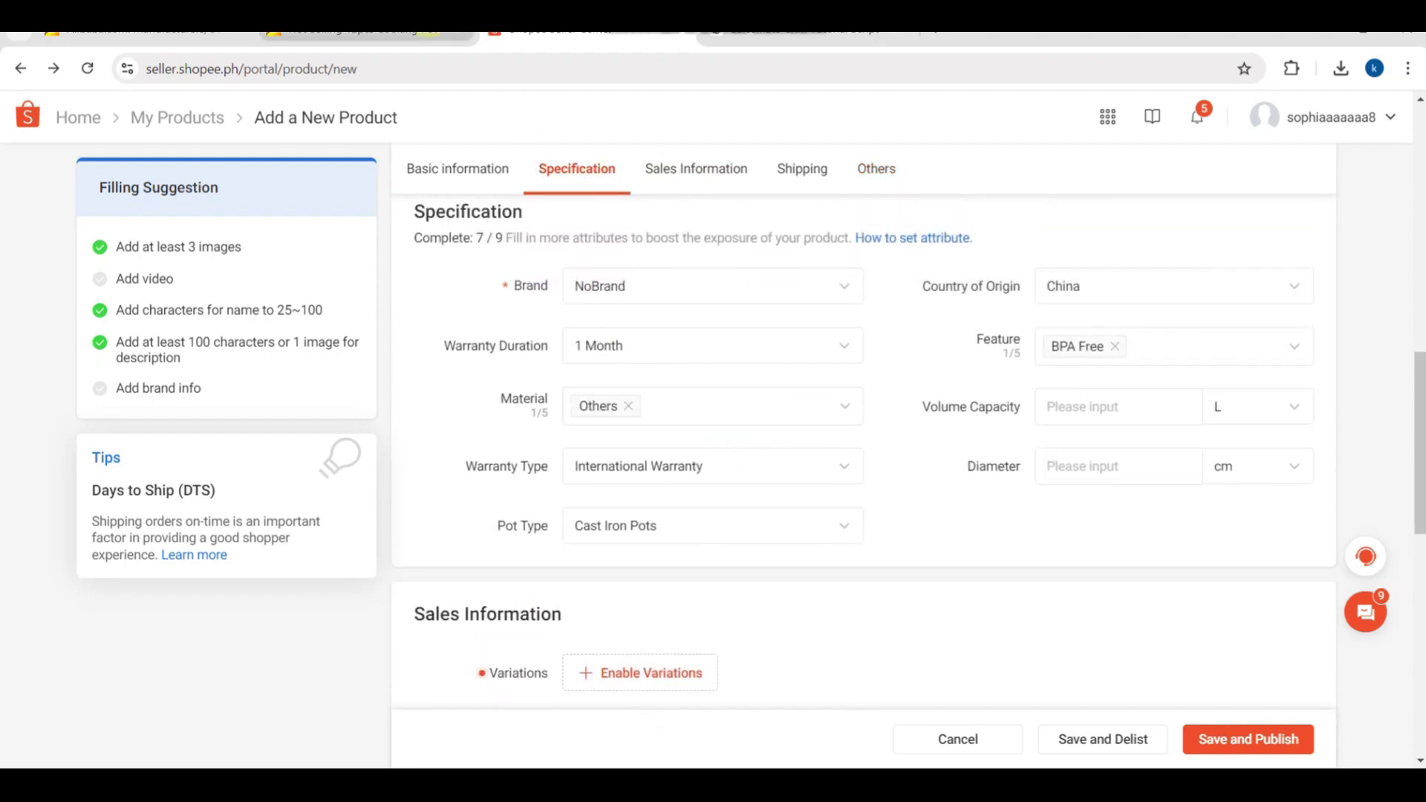
Switch to the Alibaba product page and examine the cookware set's photos and shipping options.
key(ctrl+shift+Tab)
scroll(673, 310, up, 6)
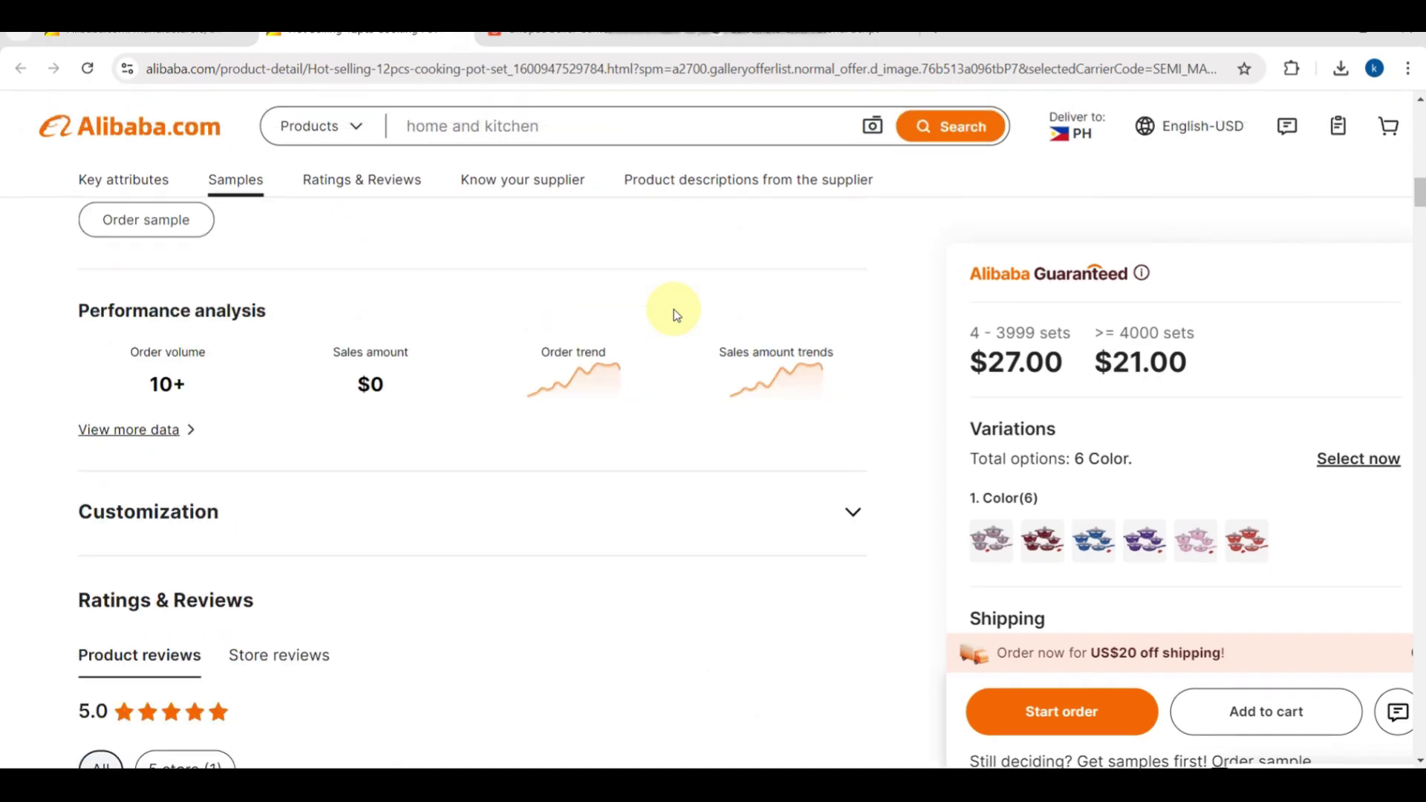
scroll(673, 311, up, 10)
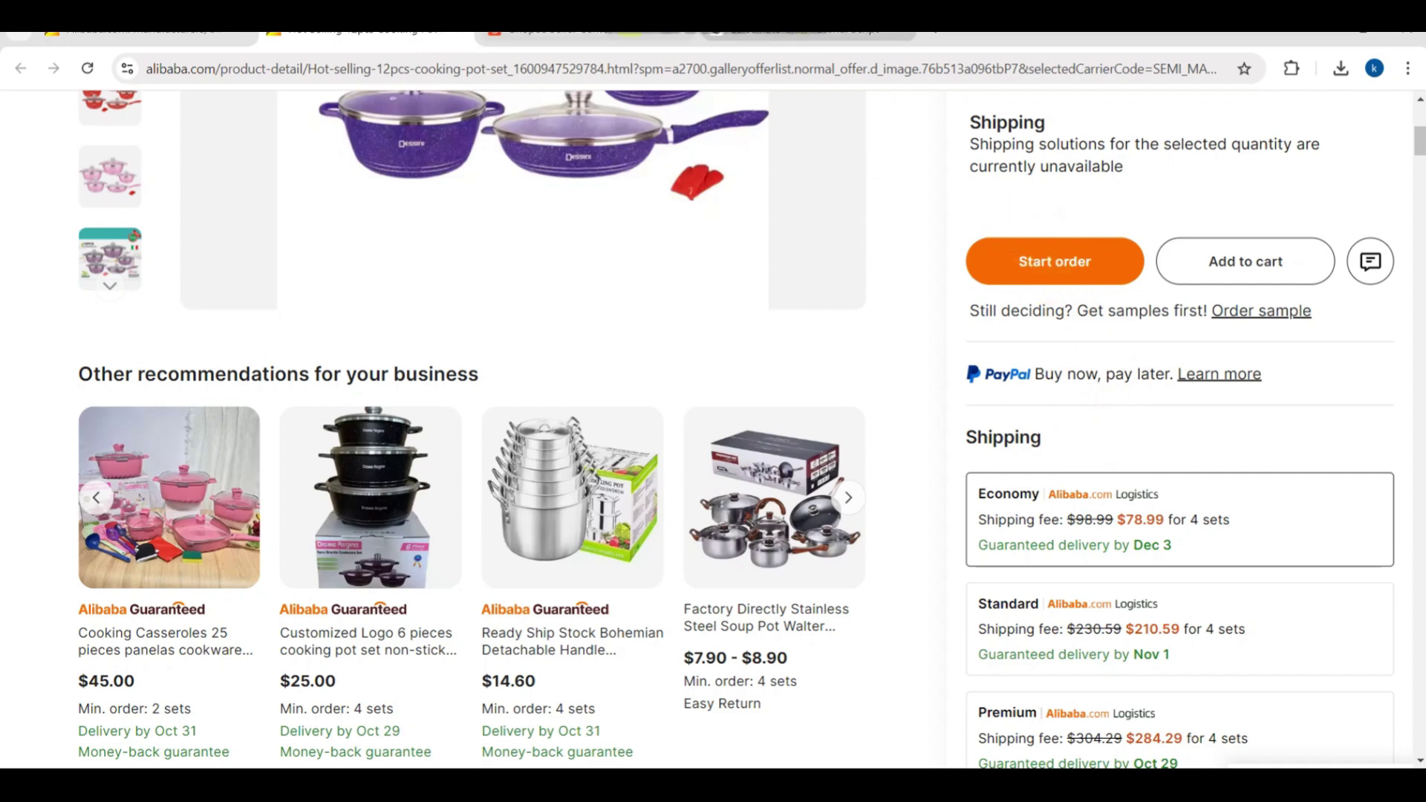
Check the Shopee product form's specification and saving options, and switch to the Alibaba home page.
click(586, 35)
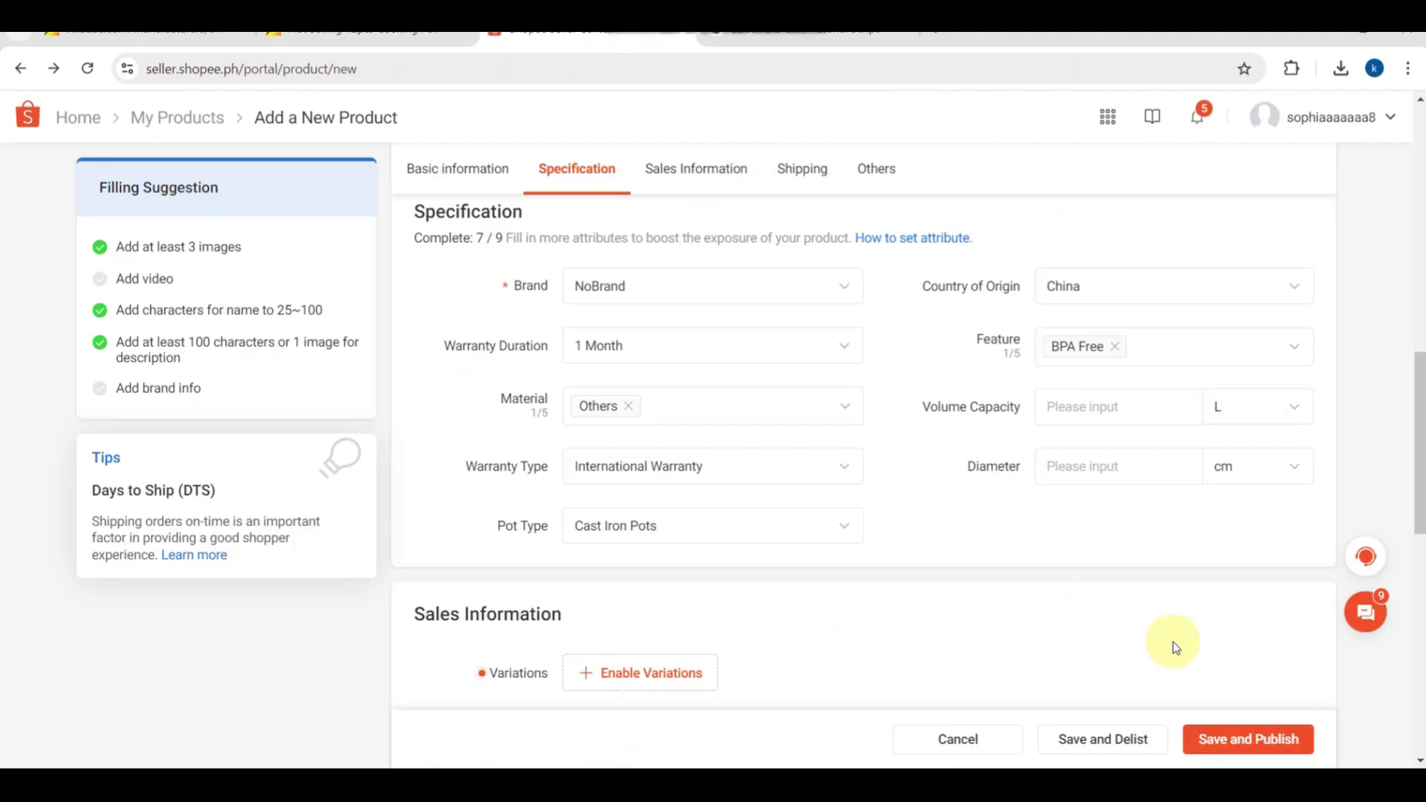
scroll(1180, 645, up, 6)
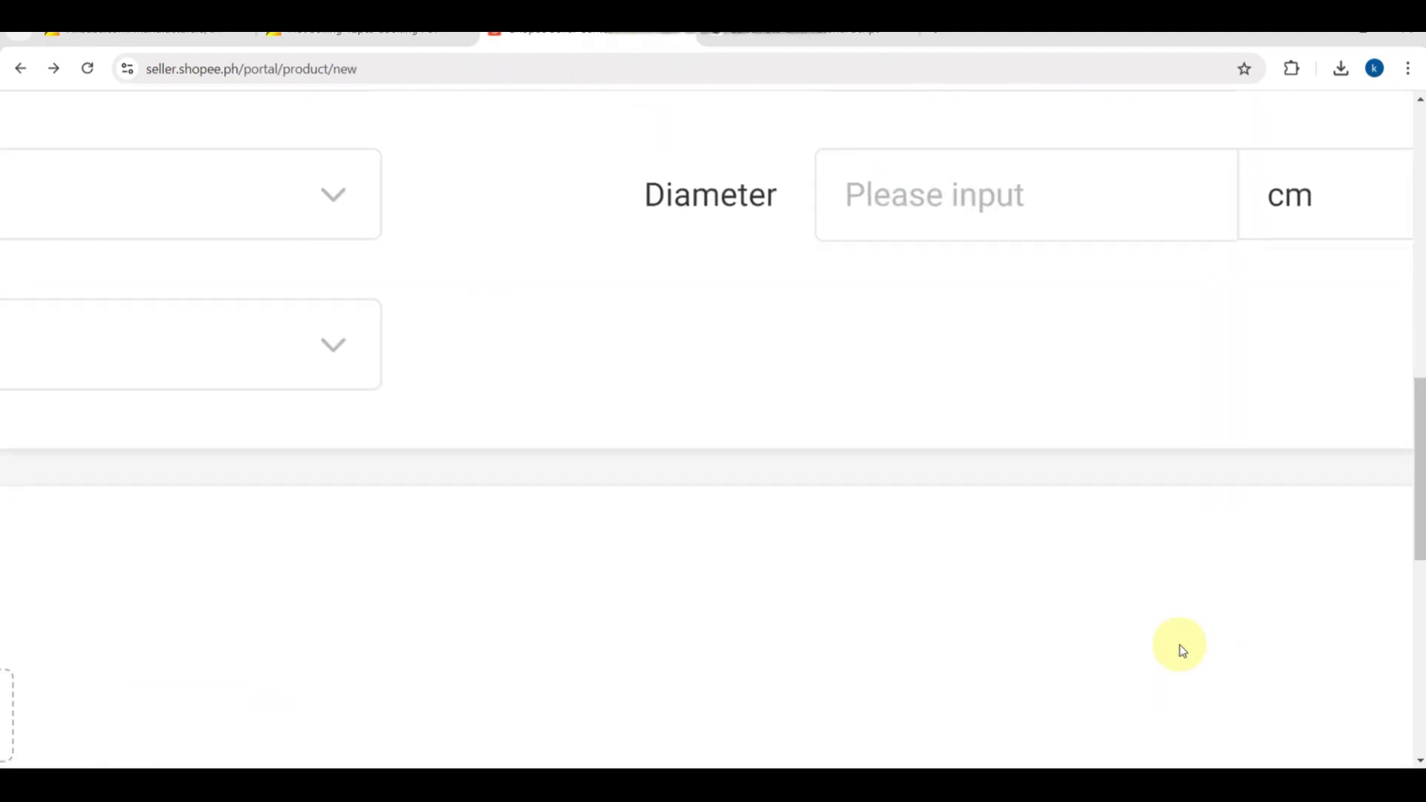
scroll(1179, 645, down, 3)
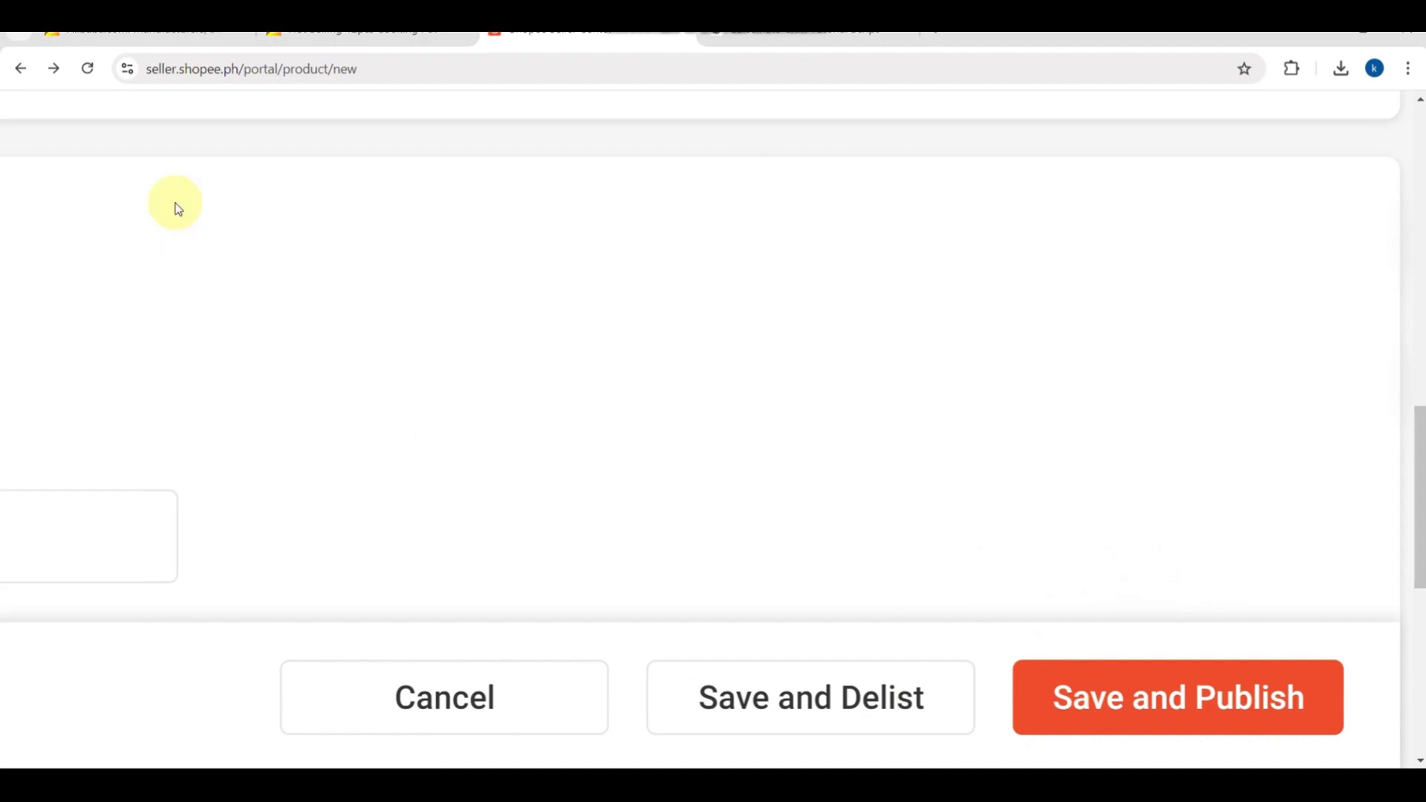
click(141, 37)
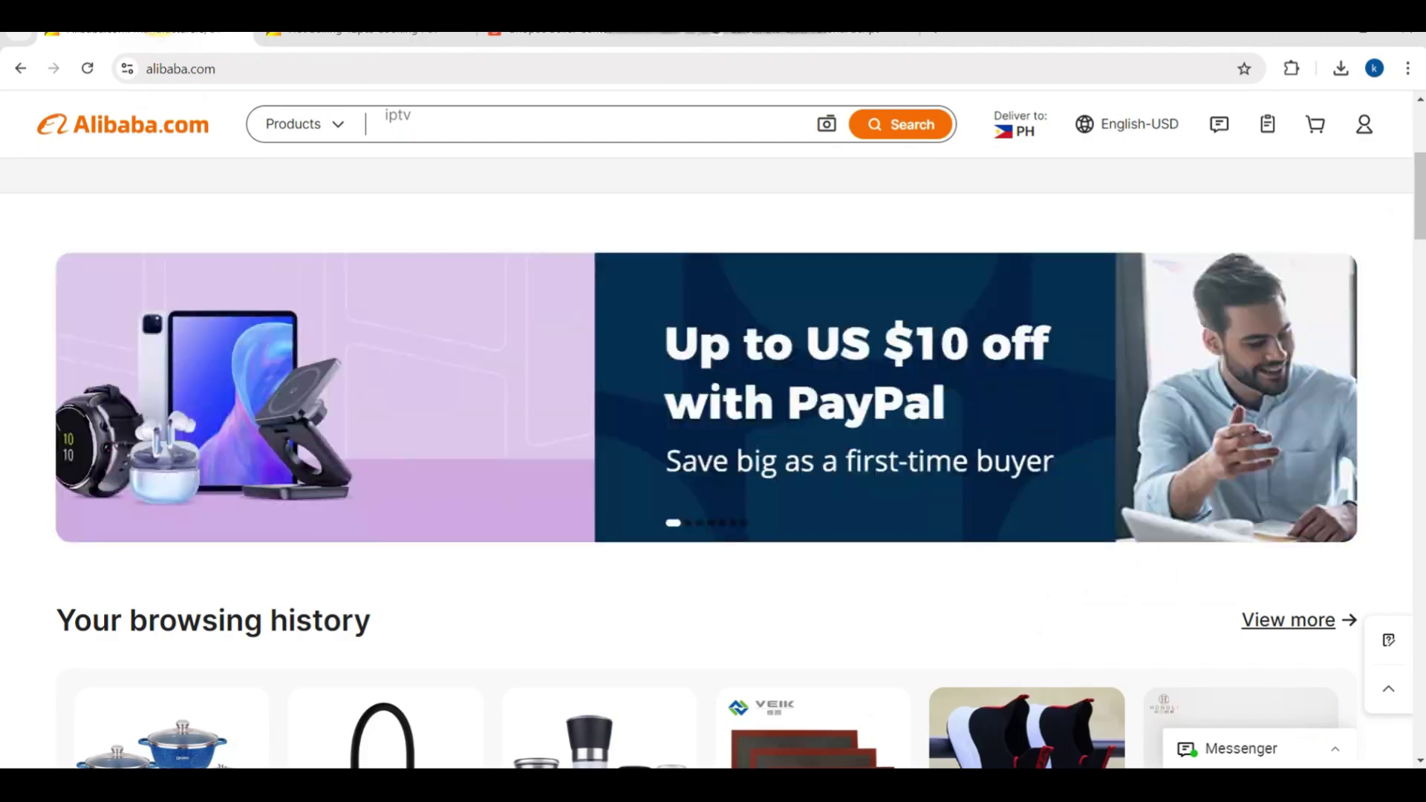